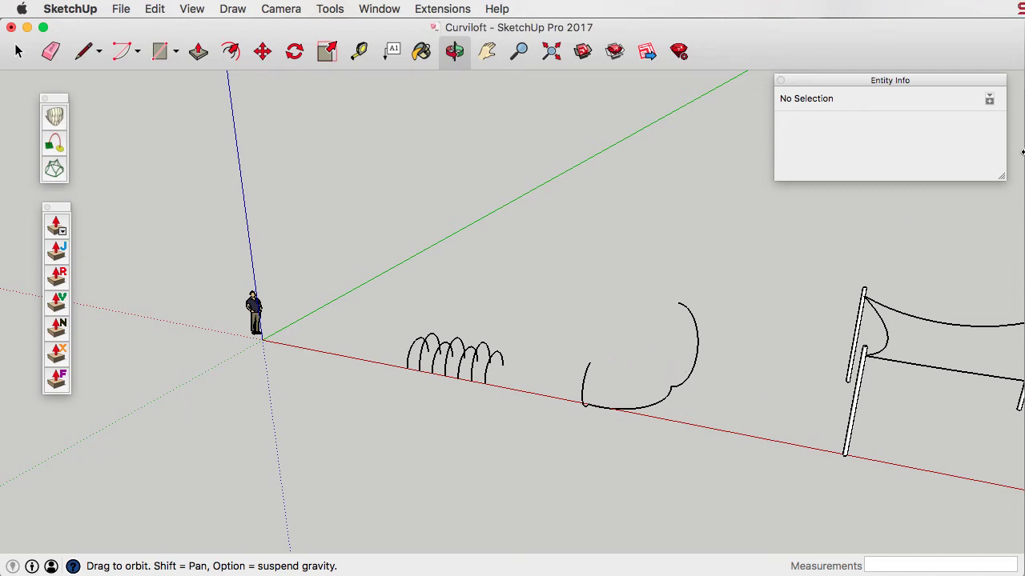
- Switch to Preview to examine the reference photo IMG_9876.JPG, and return to SketchUp
key("super+Tab")
left_click_drag(1008, 27, 622, 5)
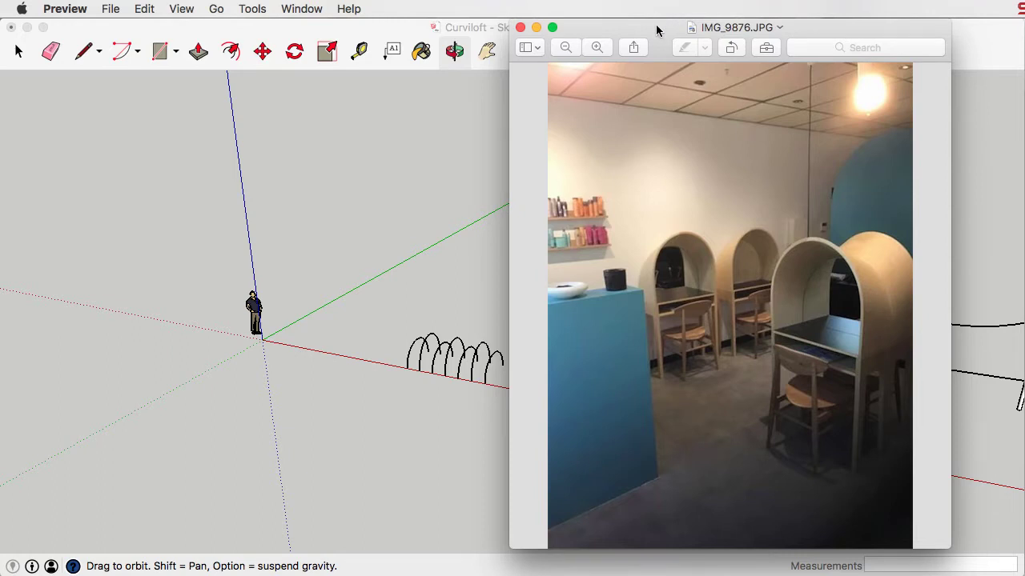
left_click_drag(657, 30, 634, 5)
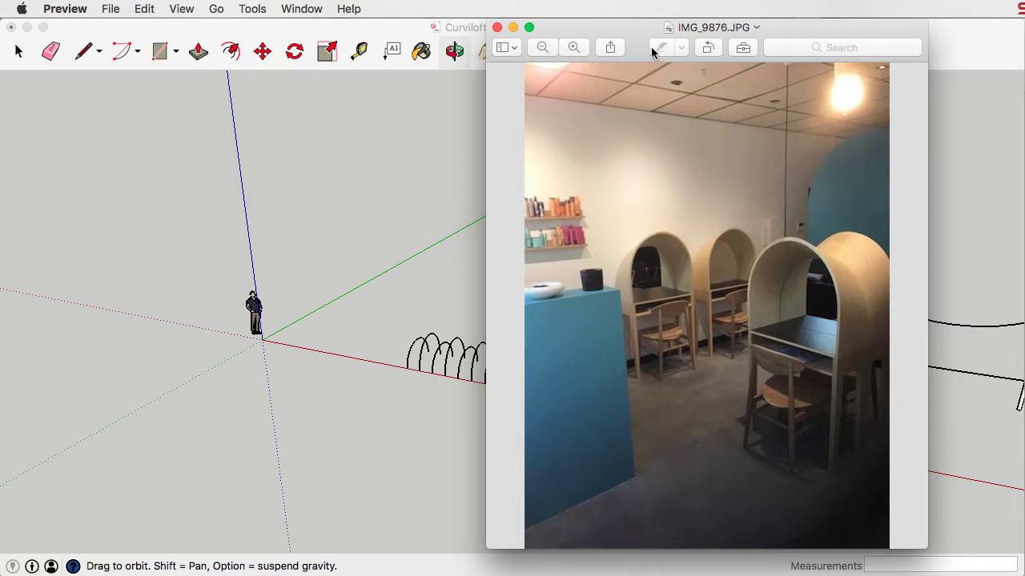
left_click_drag(586, 30, 1023, 30)
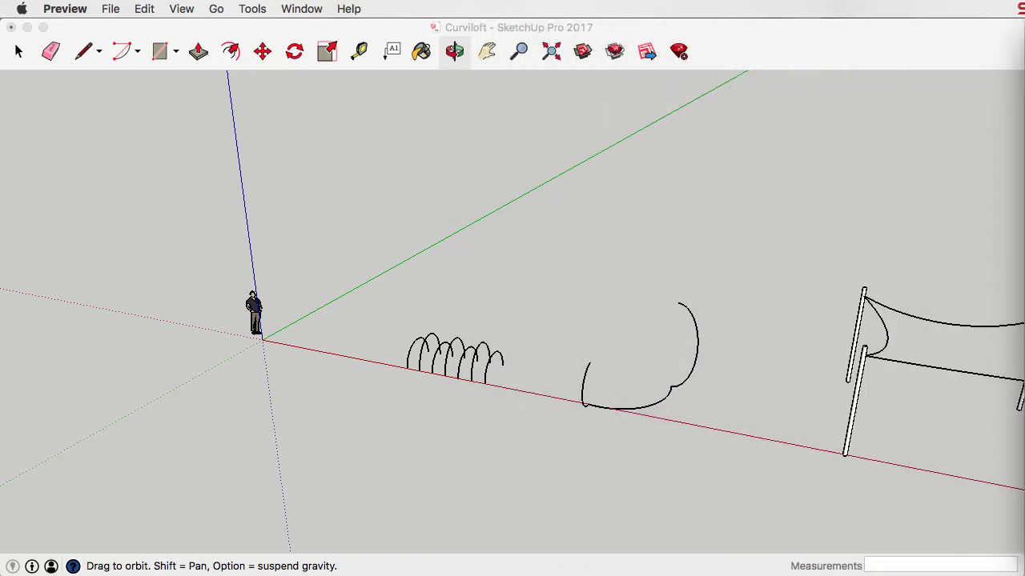
left_click(854, 30)
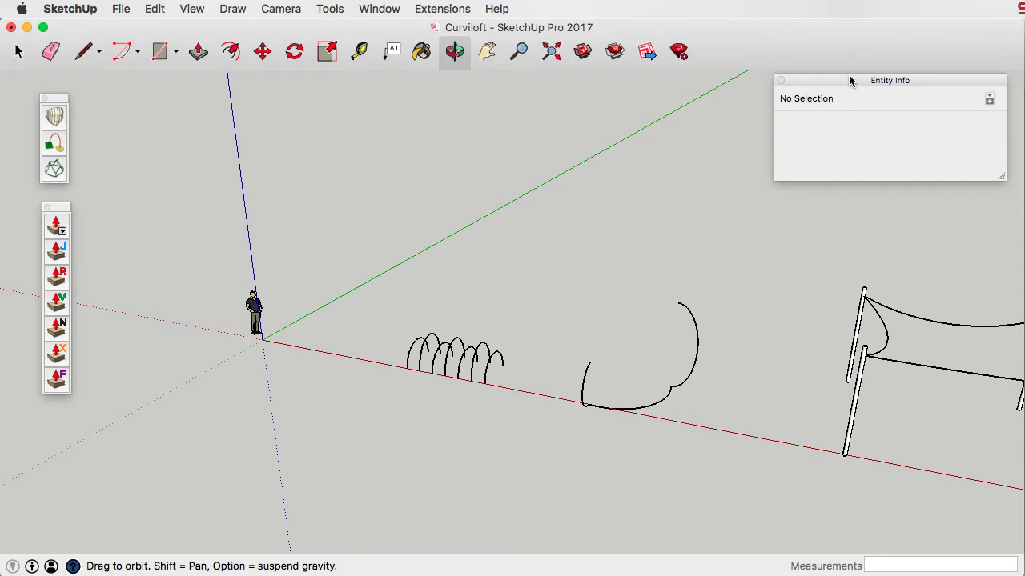
- Examine the row of arch curves along the red axis, with the Curviloft palette placed near them
scroll(480, 368, "up", 6)
scroll(553, 336, "down", 5)
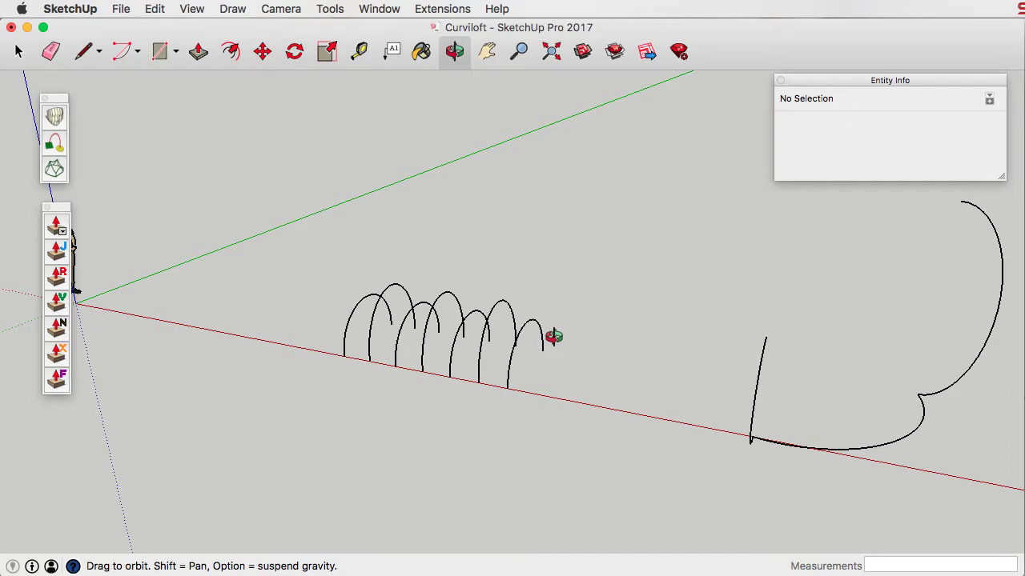
left_click_drag(61, 106, 229, 143)
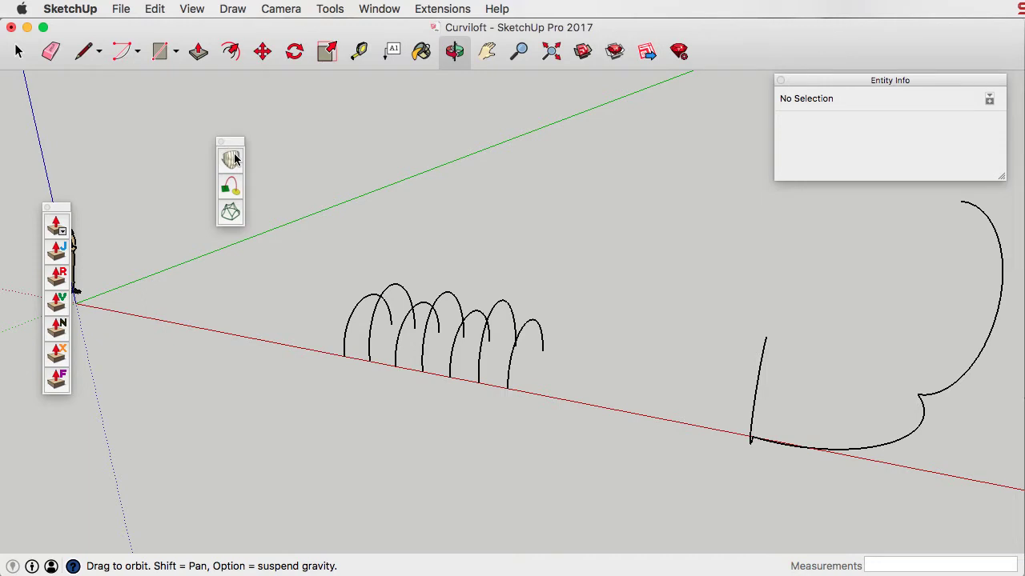
left_click_drag(228, 143, 205, 128)
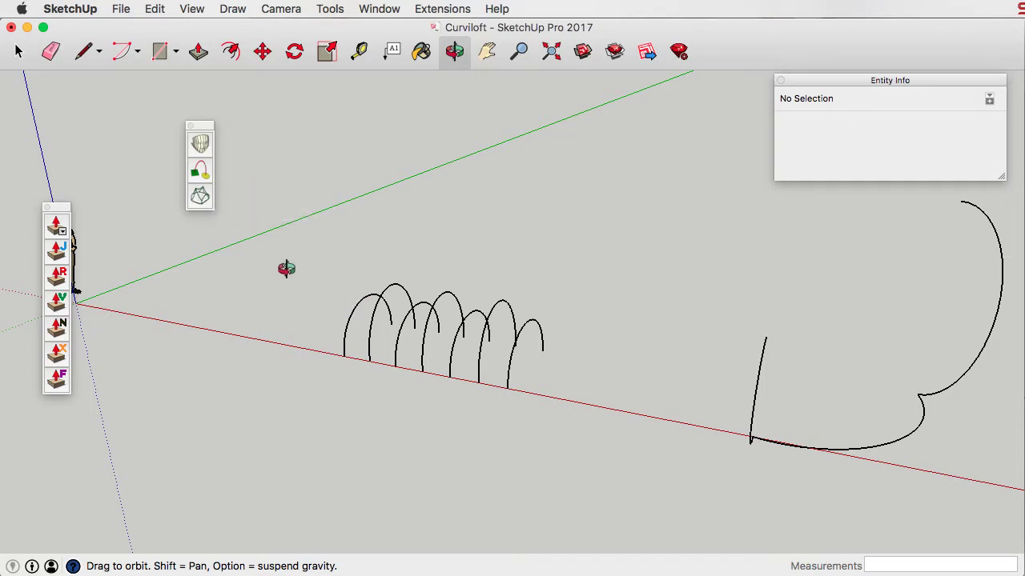
left_click_drag(507, 332, 498, 286)
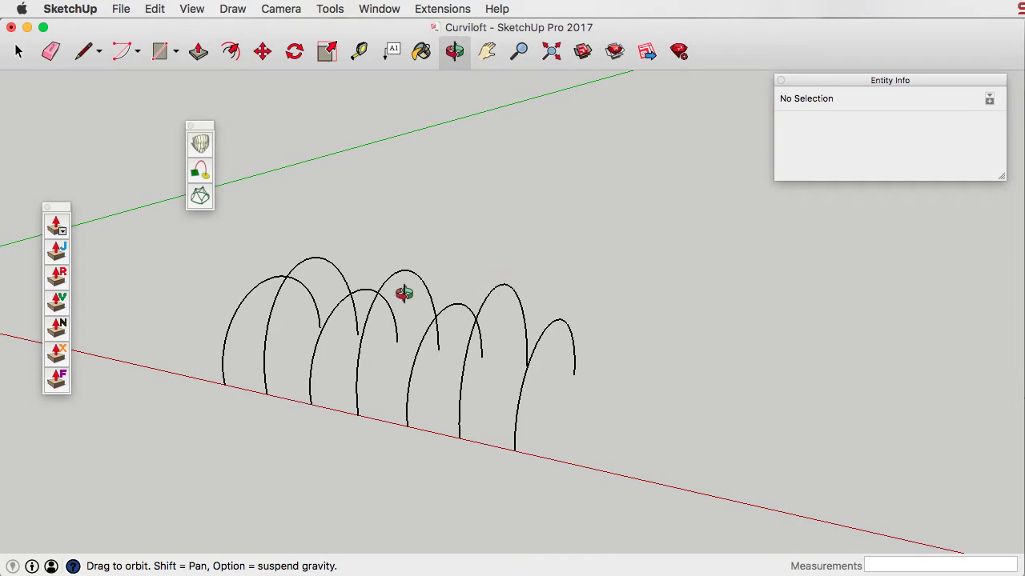
scroll(280, 279, "down", 5)
scroll(318, 291, "up", 5)
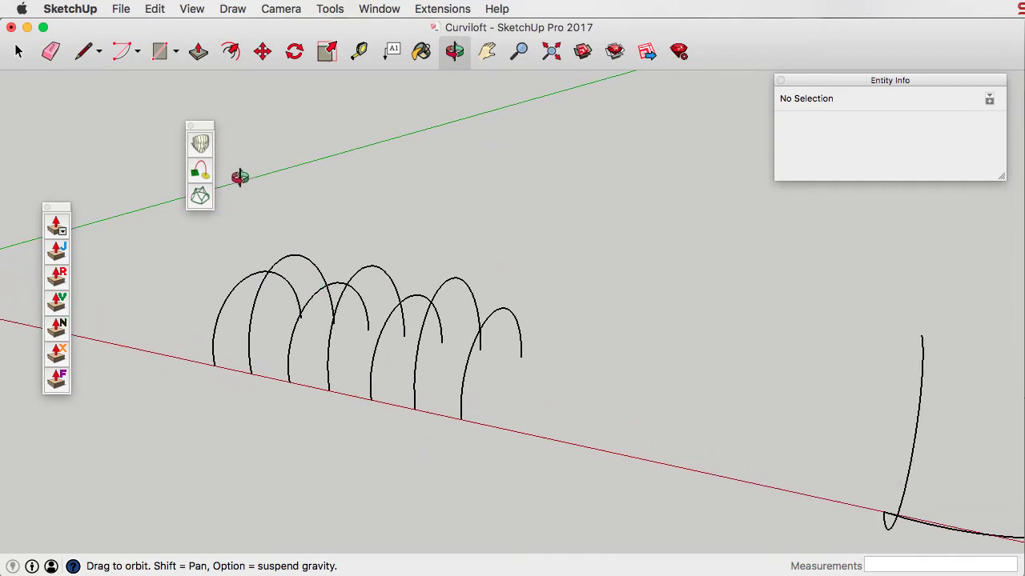
- Start Curviloft's Loft by Spline and pick the seven arches in order along the red axis as contours
left_click(199, 146)
left_click_drag(200, 126, 57, 109)
left_click(229, 297)
left_click(328, 282)
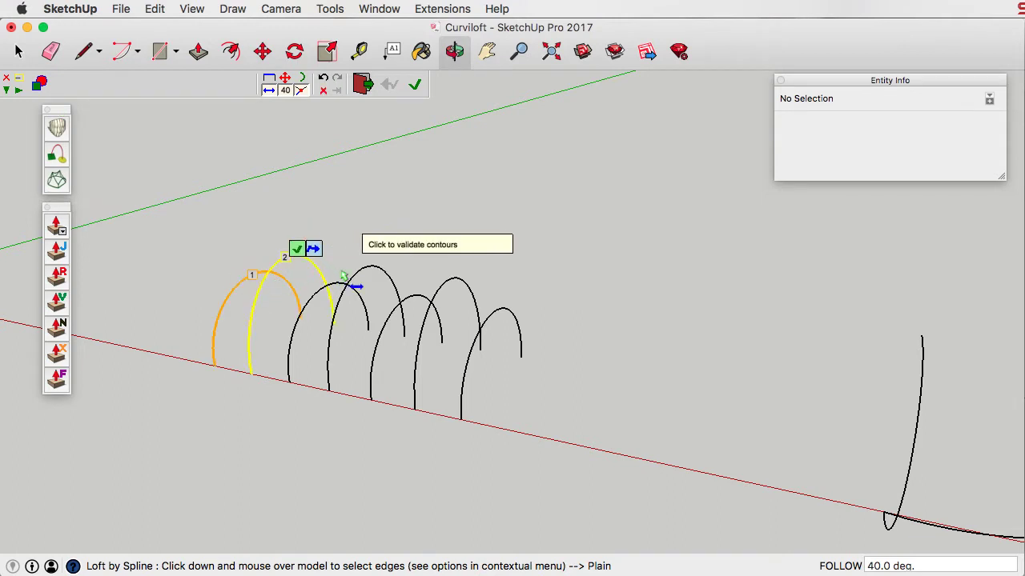
left_click(342, 292)
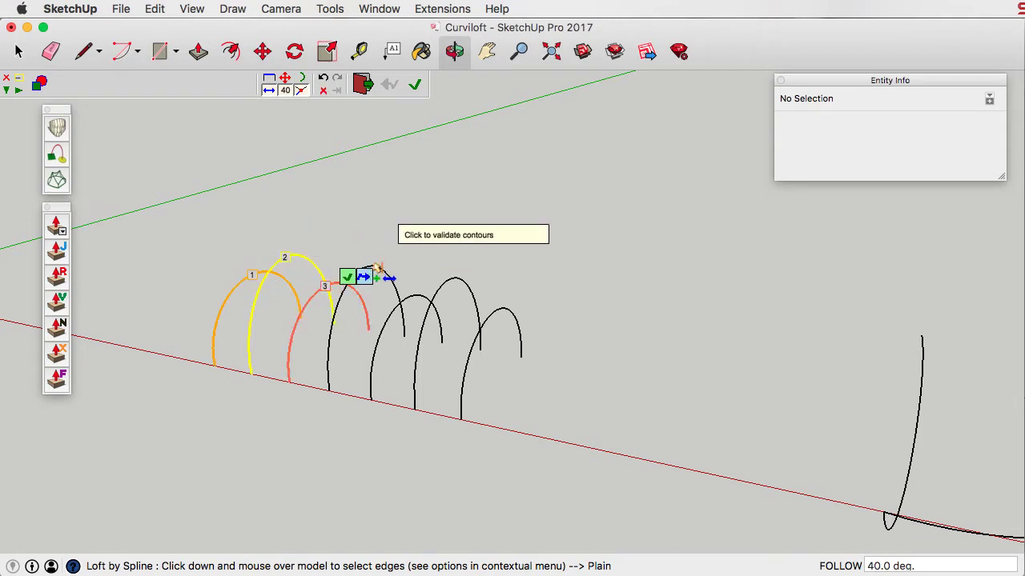
left_click(396, 288)
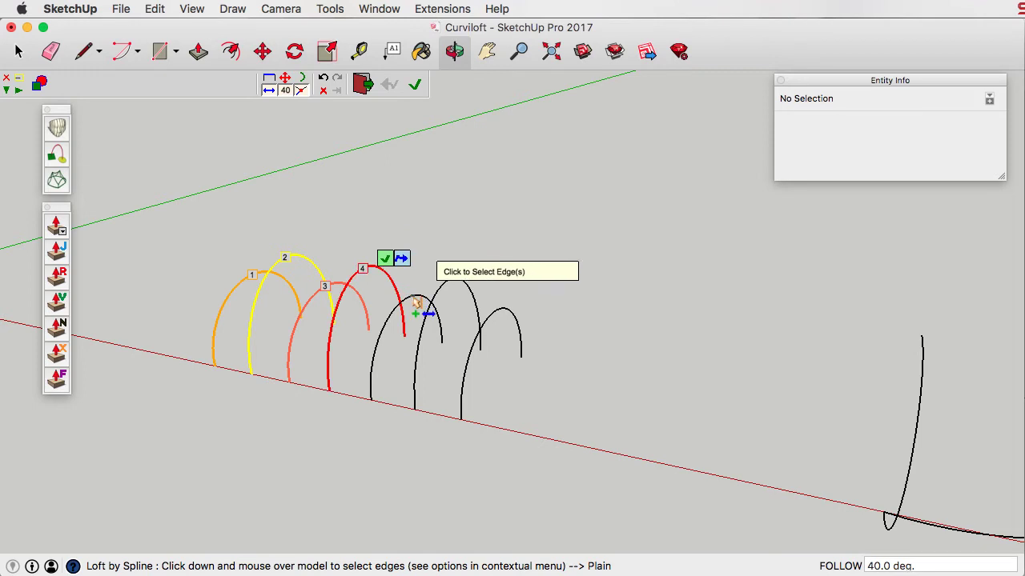
left_click(416, 304)
left_click(469, 298)
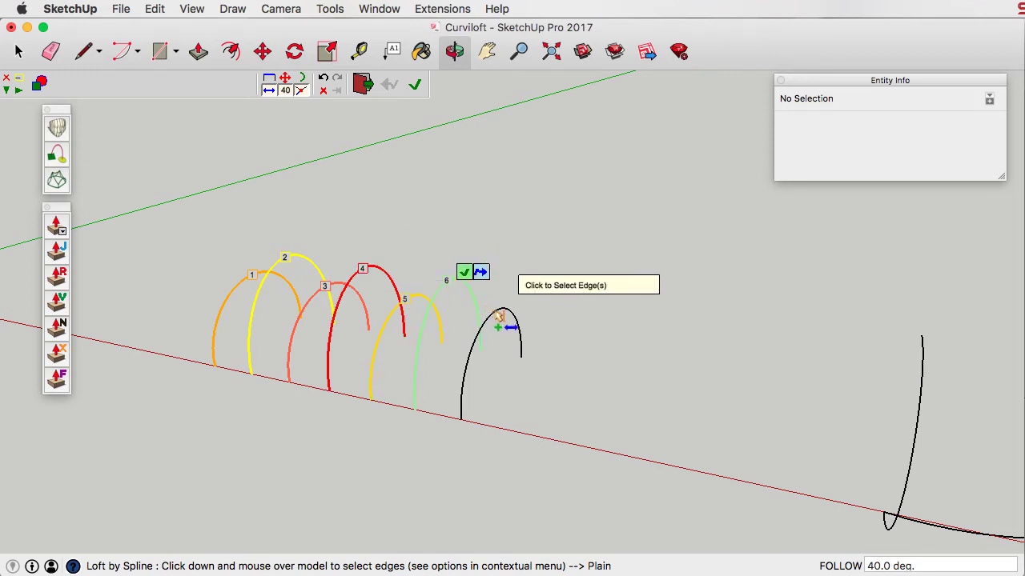
left_click(497, 320)
- Validate the seven contours and generate the spline-lofted surface with the default spline settings
left_click(482, 188)
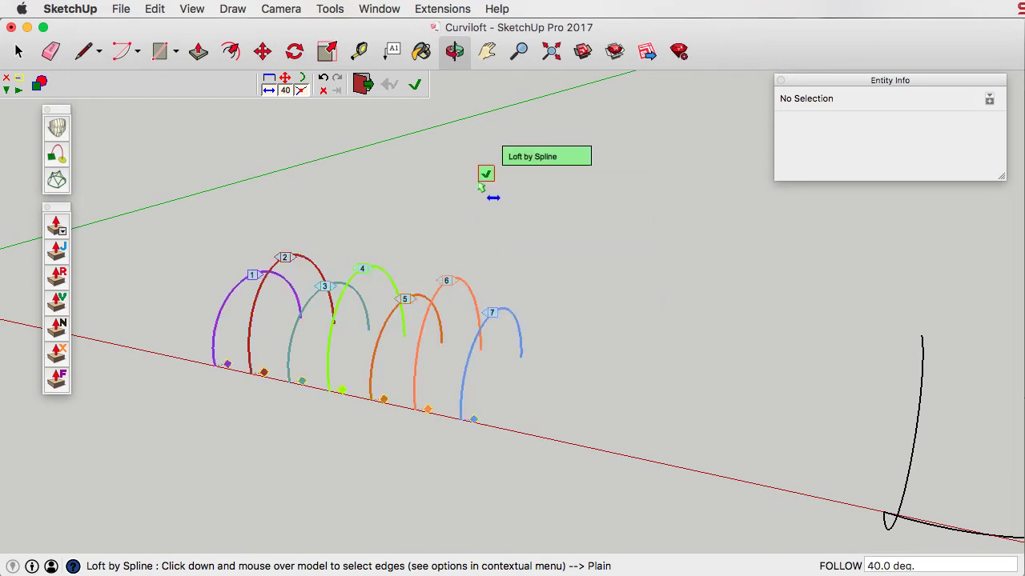
left_click(484, 213)
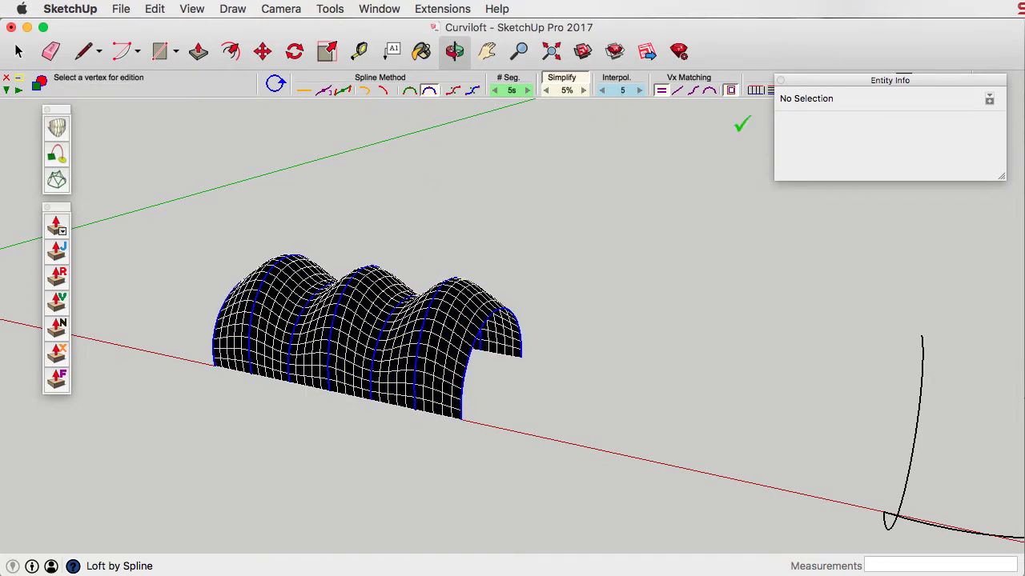
left_click_drag(858, 76, 863, 111)
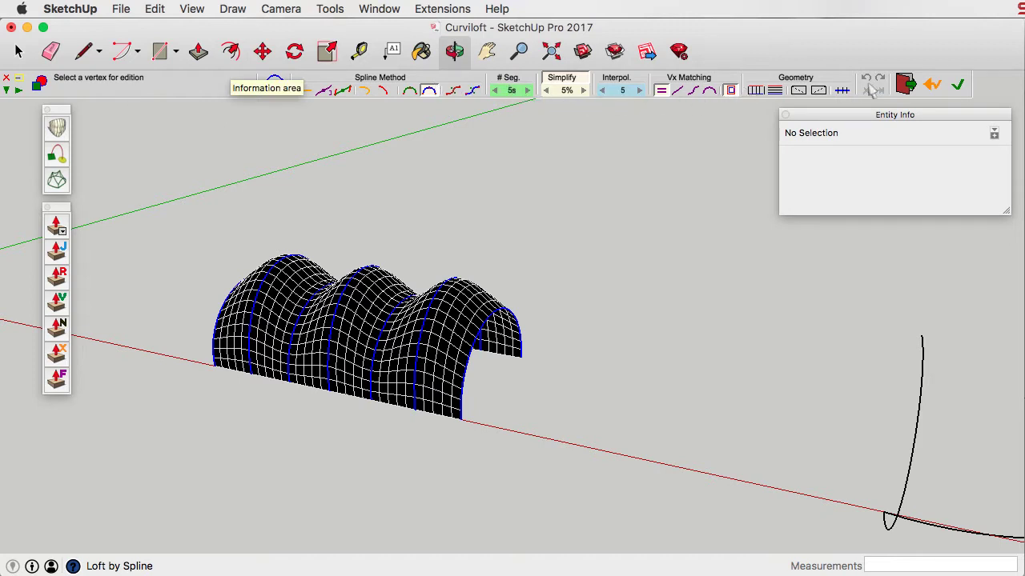
left_click(406, 232)
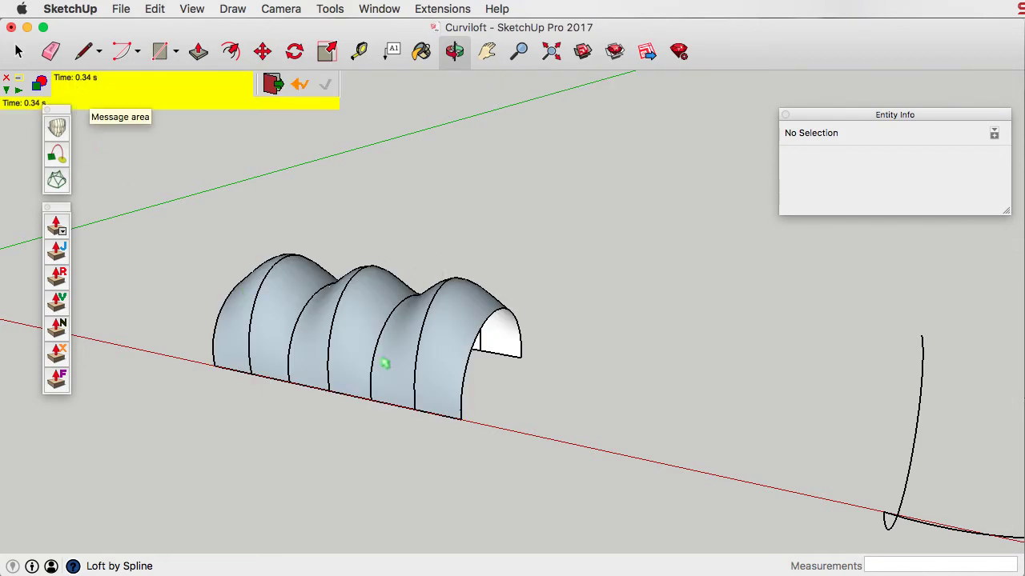
key("space")
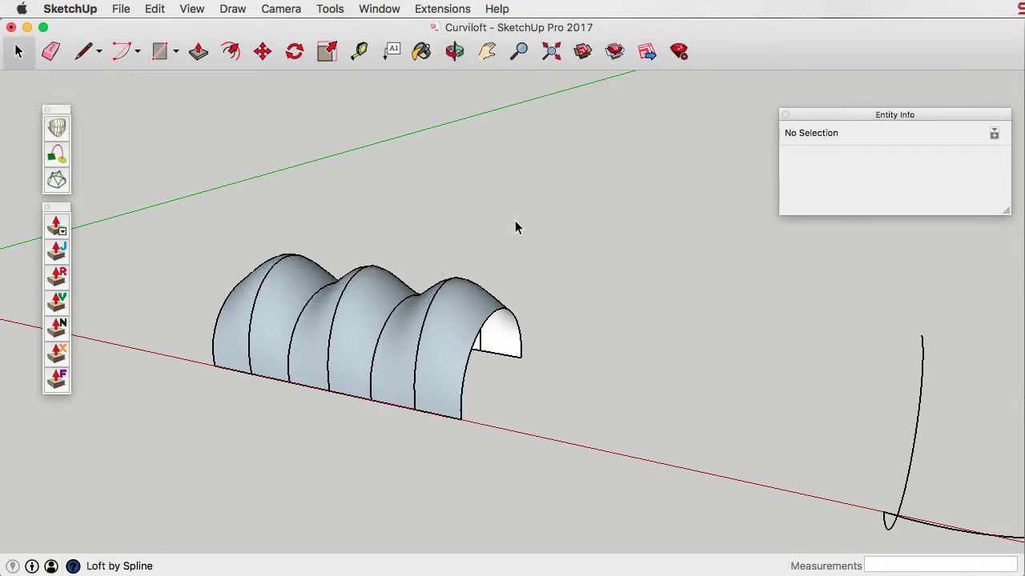
- Move the lofted surface group about 2532 mm along the green axis, away from the original arches
left_click(397, 321)
key("m")
left_click(448, 453)
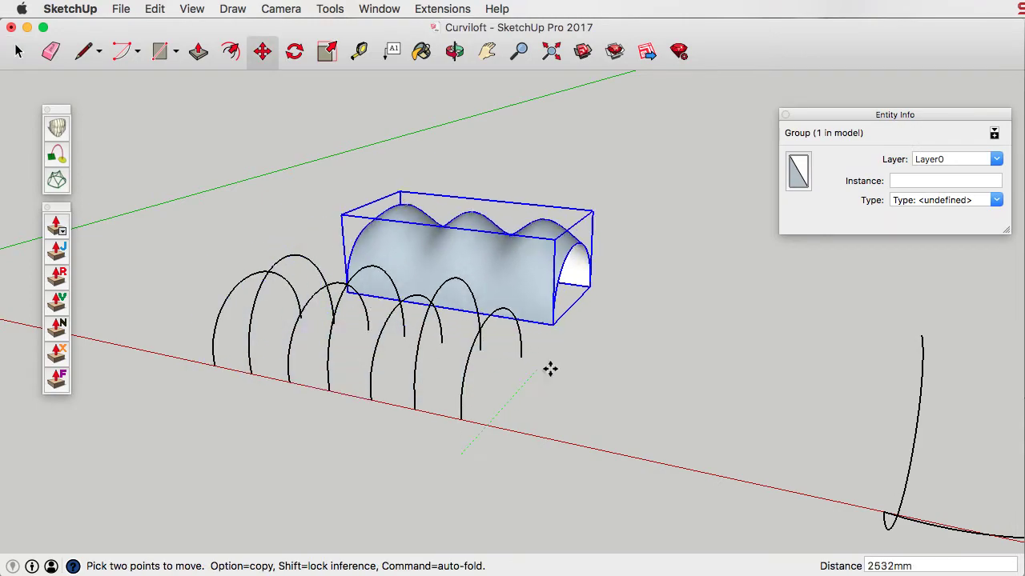
- Examine the lofted surface from the side and through its open end, along with the three joined curves beside it
scroll(549, 365, "up", 3)
scroll(553, 248, "up", 5)
middle_click_drag(542, 277, 606, 360)
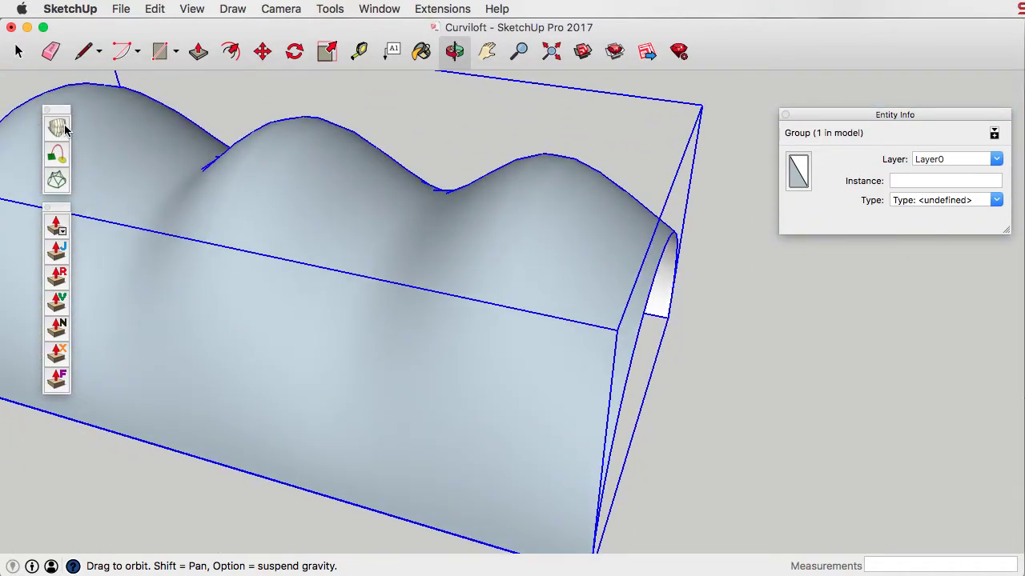
middle_click_drag(647, 272, 309, 268)
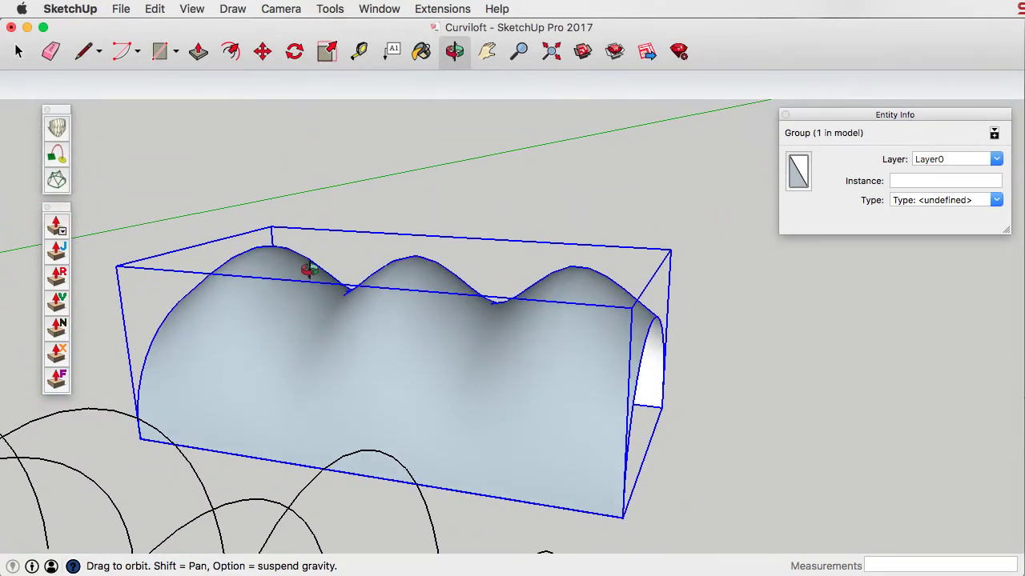
left_click_drag(588, 388, 464, 304)
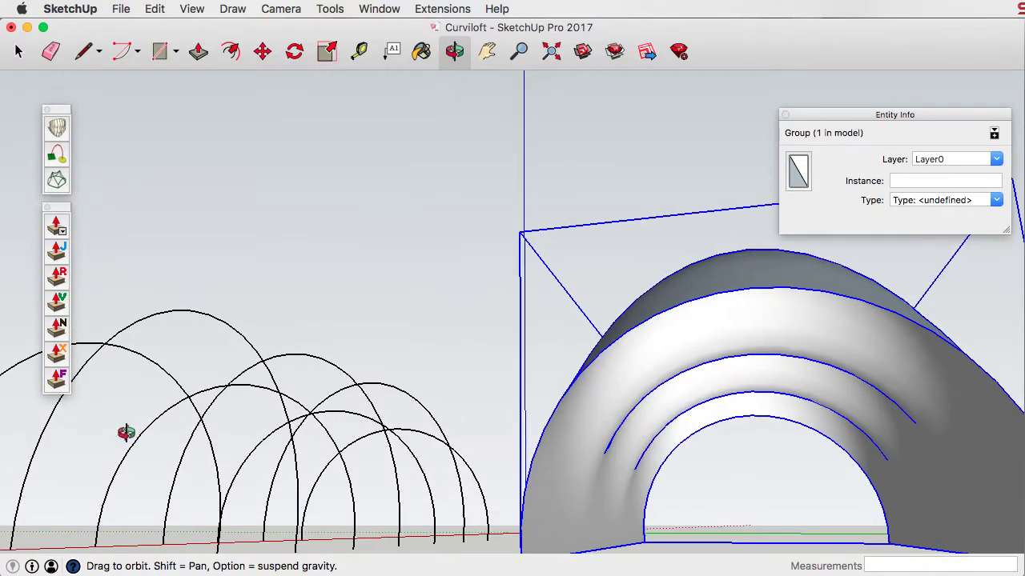
left_click_drag(410, 329, 496, 293)
scroll(496, 293, "down", 3)
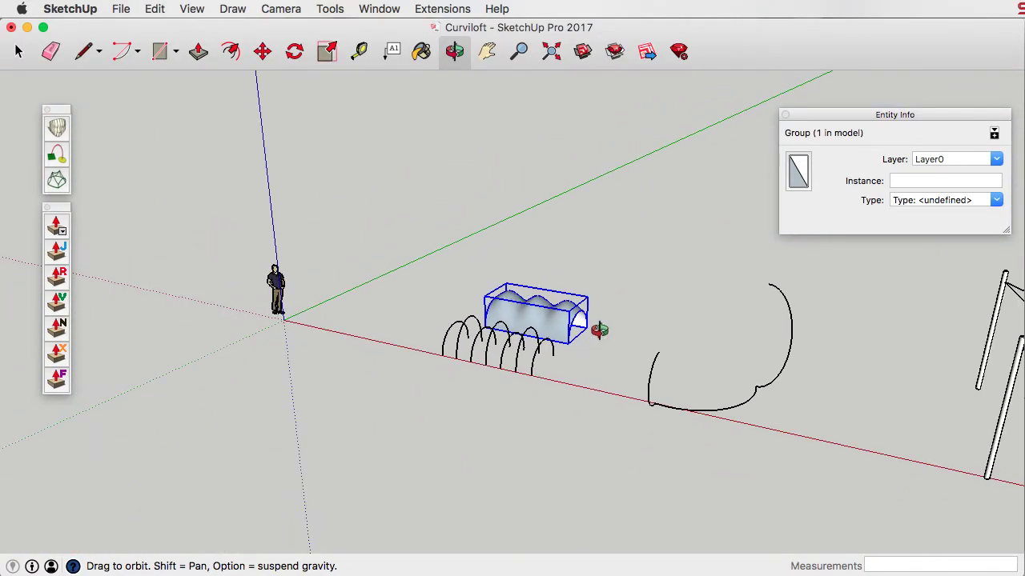
left_click_drag(597, 329, 557, 319)
scroll(557, 319, "up", 4)
scroll(432, 282, "down", 5)
middle_click_drag(405, 283, 661, 304)
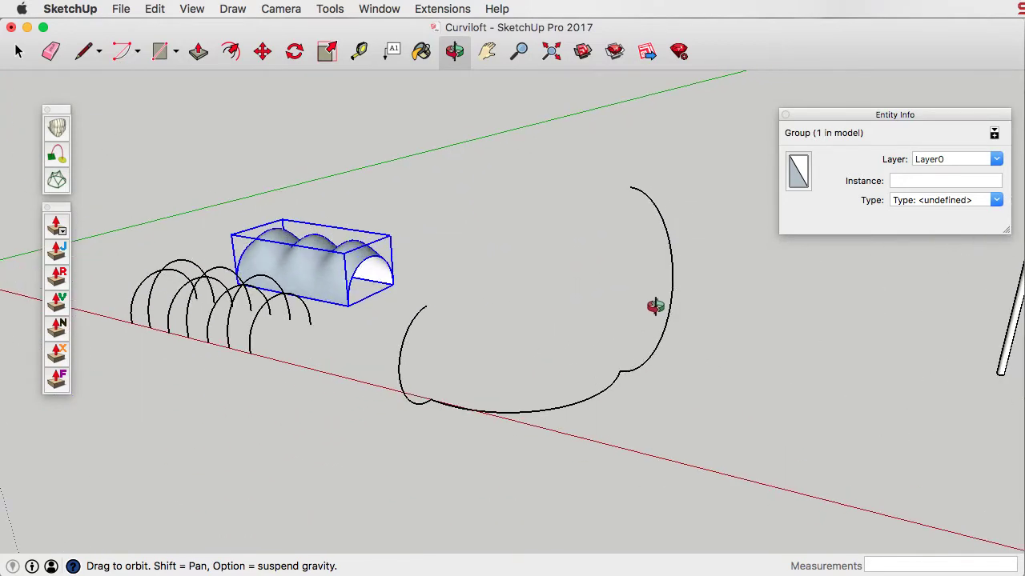
scroll(649, 304, "up", 3)
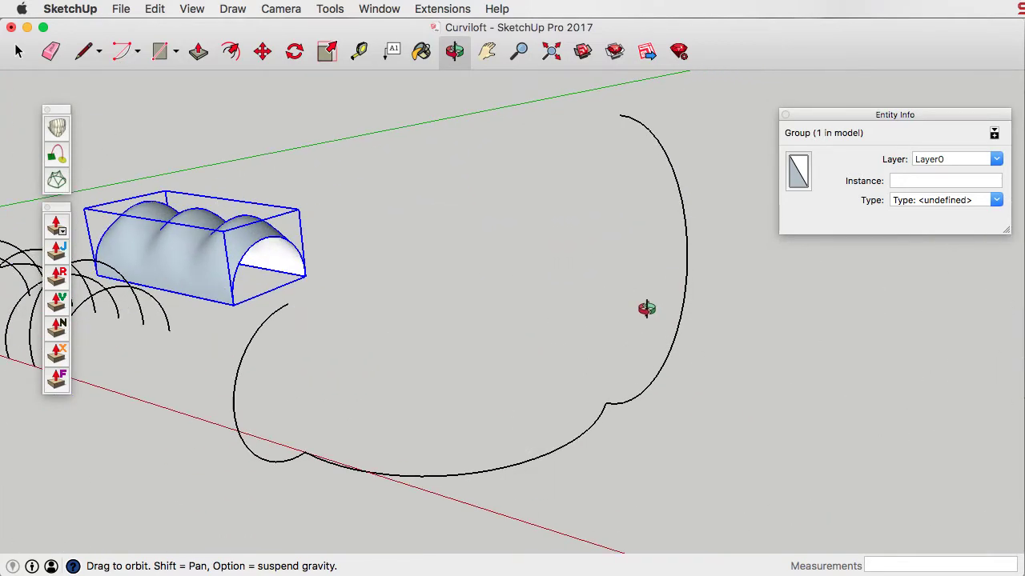
left_click(62, 158)
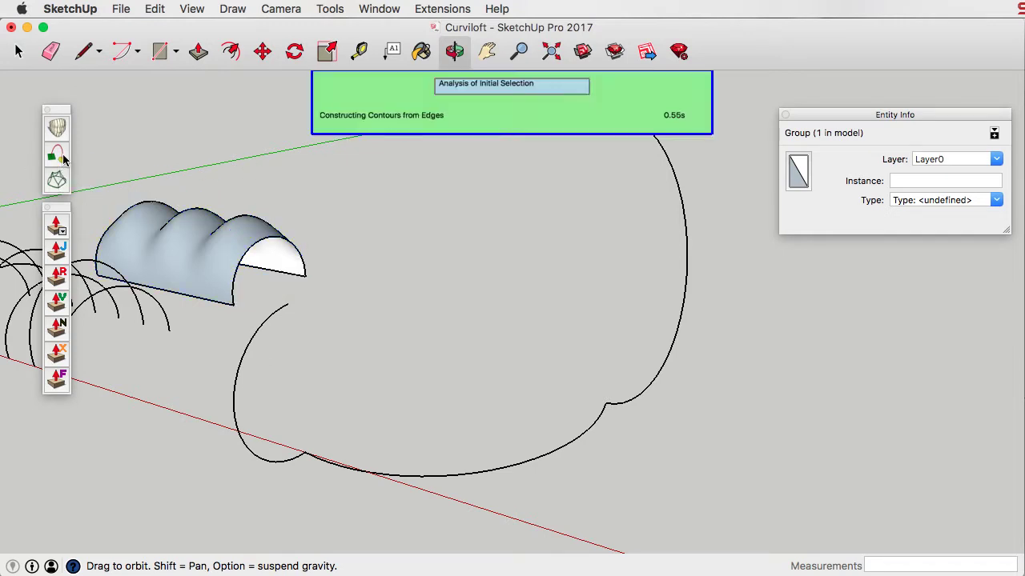
left_click(14, 50)
left_click(513, 328)
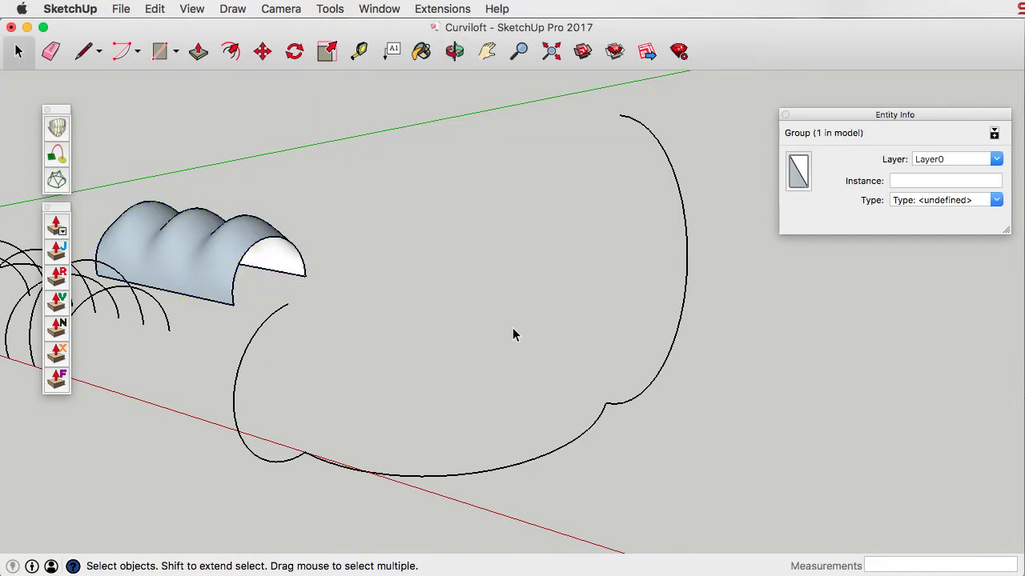
- Create a Loft along Path with the long ground curve as the rail and the two end arcs as contours
left_click(57, 157)
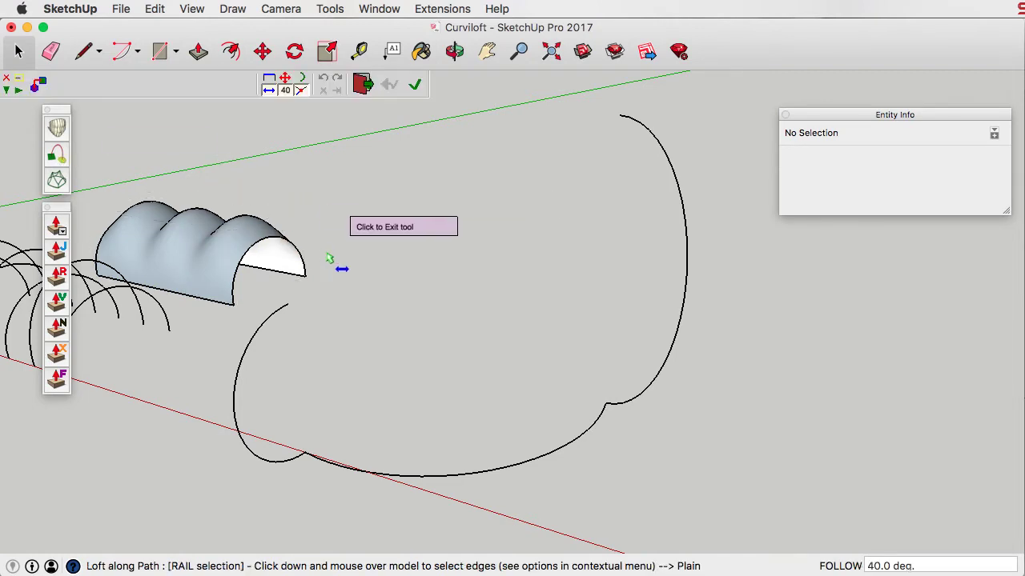
left_click(432, 477)
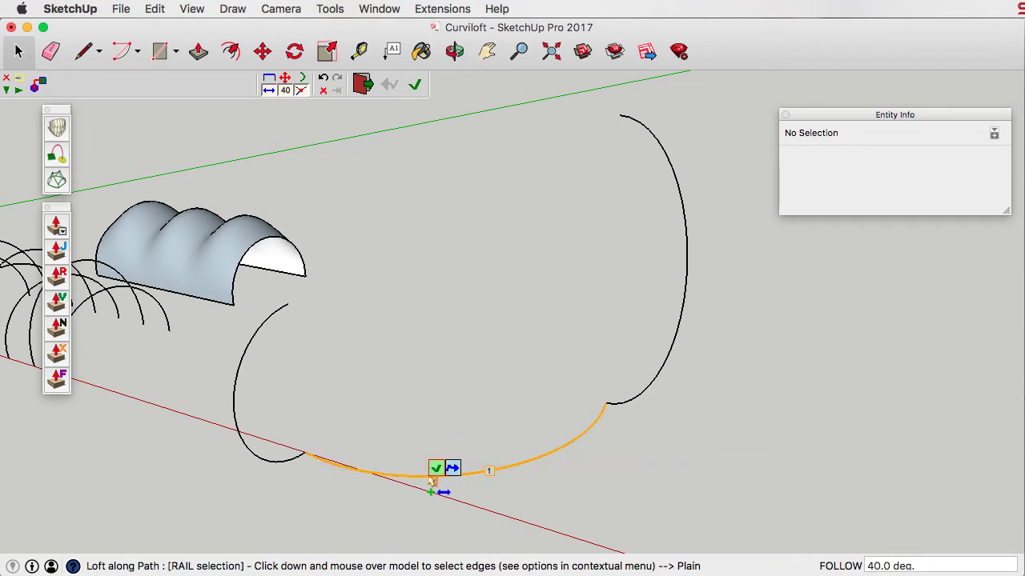
left_click(458, 318)
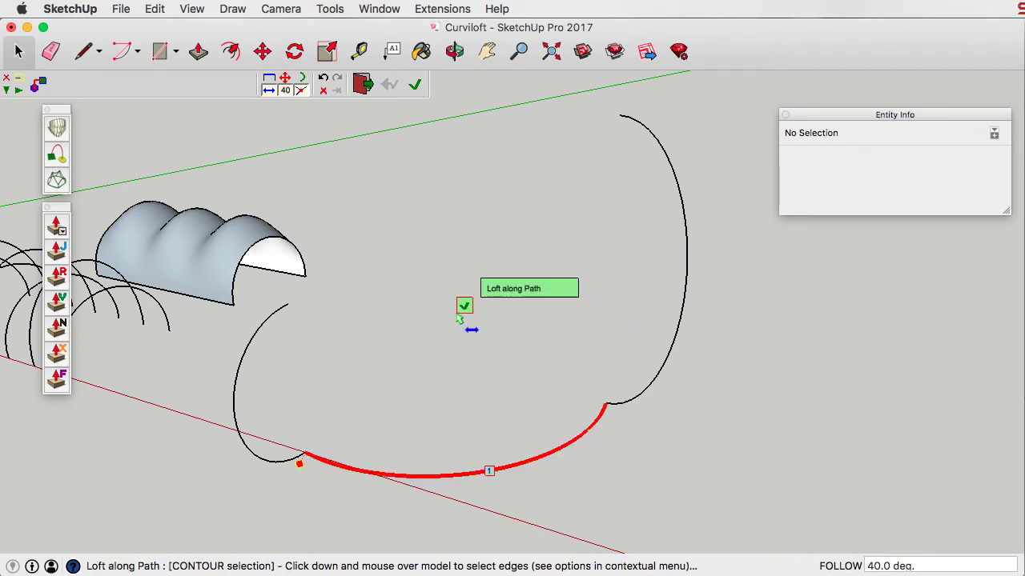
left_click(264, 335)
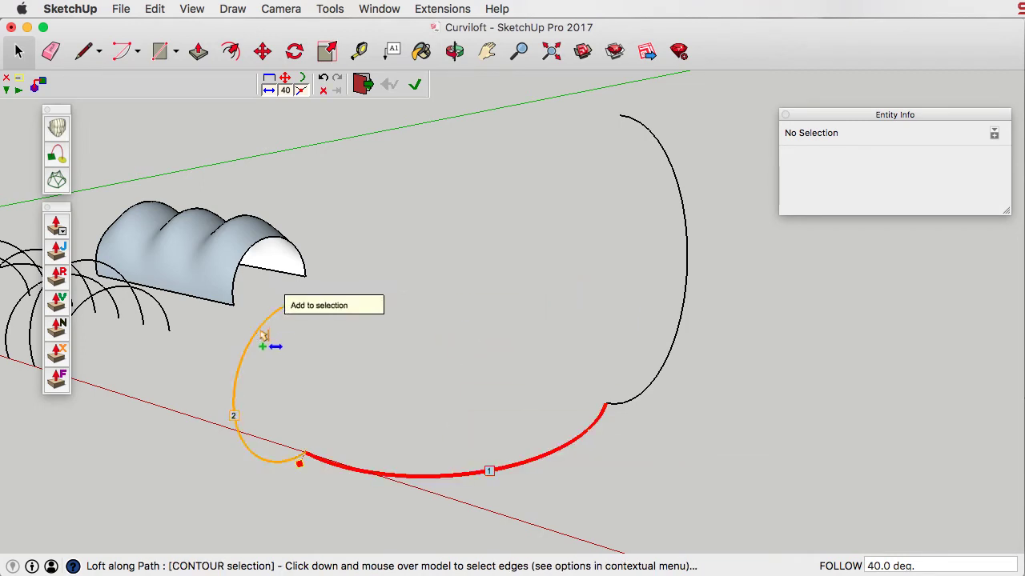
left_click(666, 151)
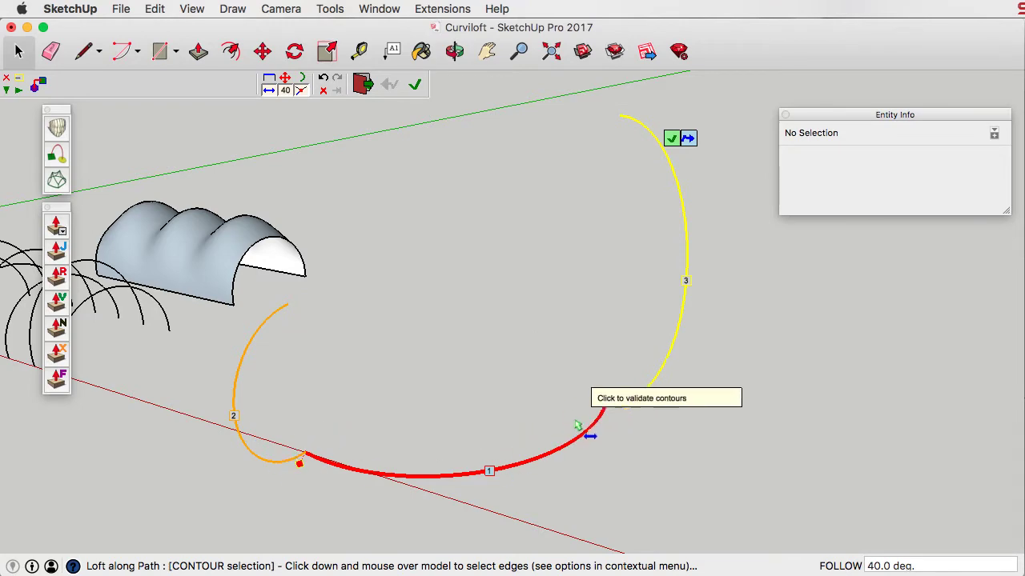
left_click(731, 233)
left_click(731, 236)
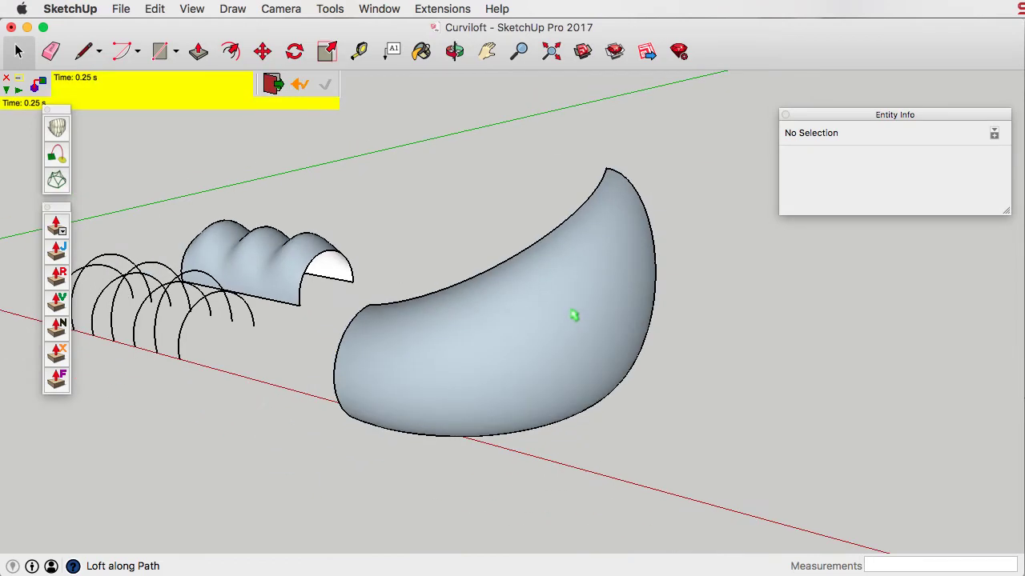
- Examine the curved shell and the arched vault, and reposition the Joint Push Pull palette
scroll(572, 316, "up", 2)
key("o")
left_click_drag(389, 393, 377, 259)
scroll(351, 254, "up", 3)
scroll(350, 254, "down", 3)
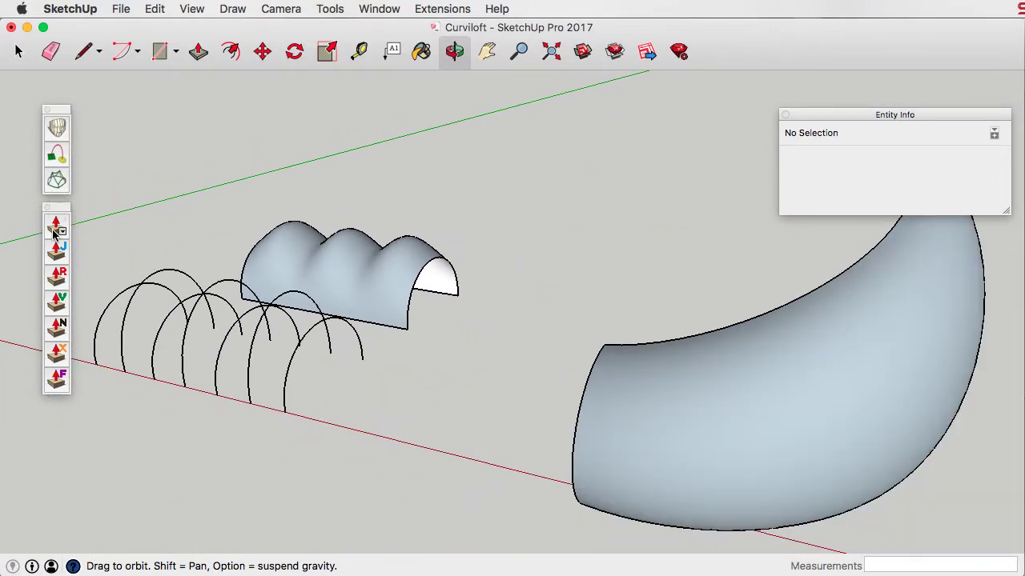
left_click_drag(64, 211, 61, 231)
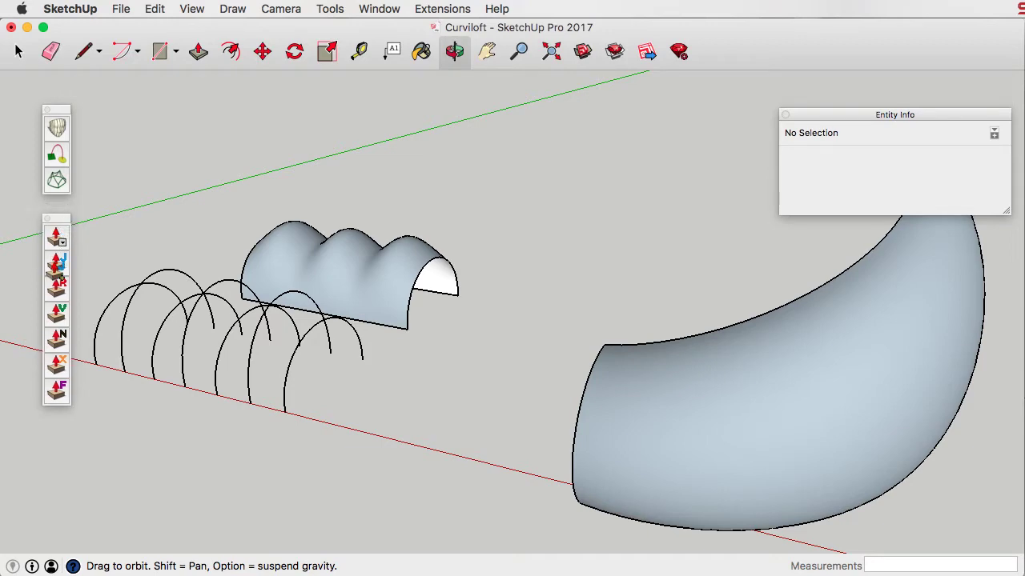
- Thicken the three-humped vault by 18 mm with Joint Push Pull, and select the result to inspect its entity information
left_click(57, 263)
scroll(448, 284, "up", 10)
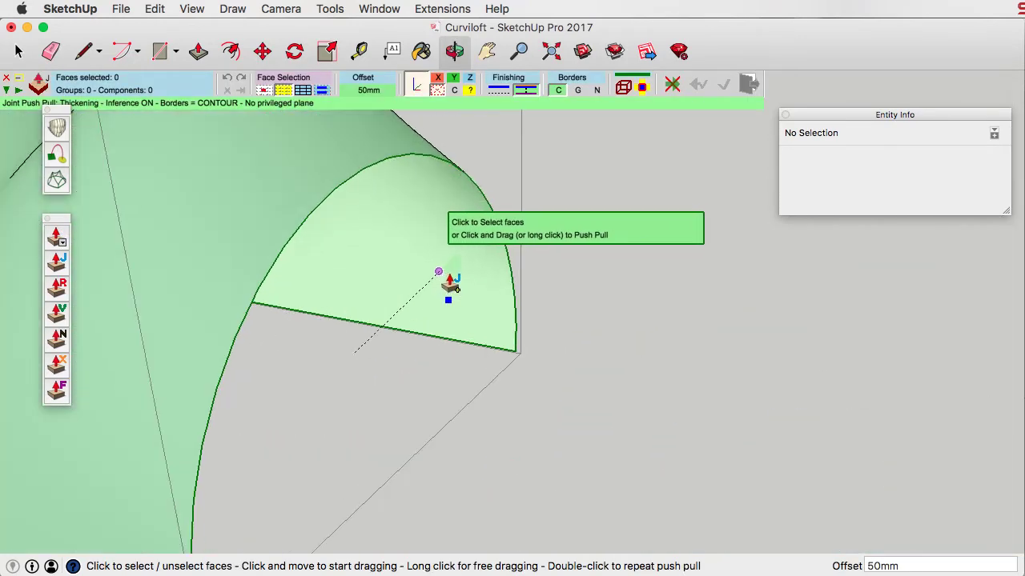
left_click_drag(450, 284, 442, 312)
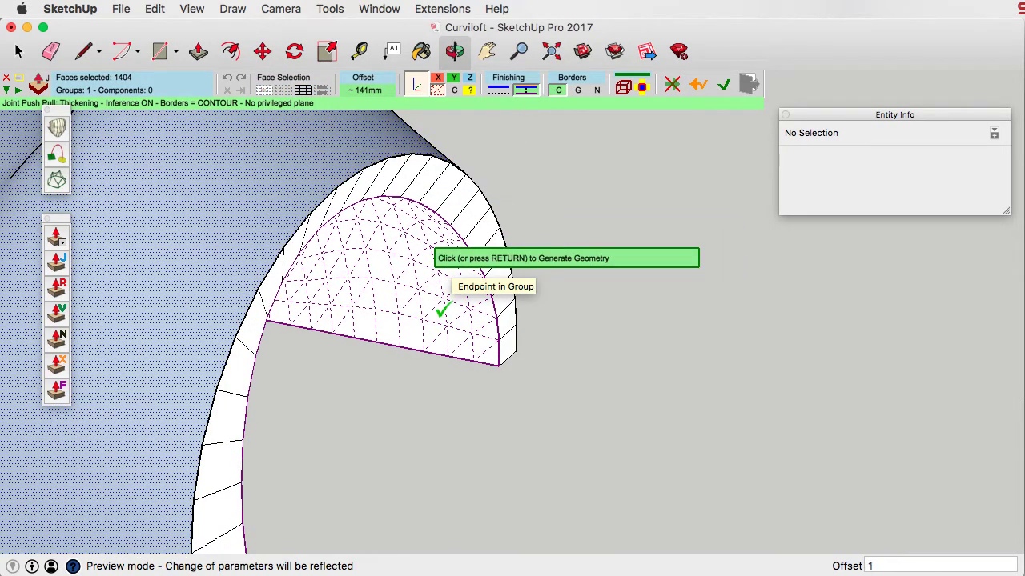
type("18")
key("Return")
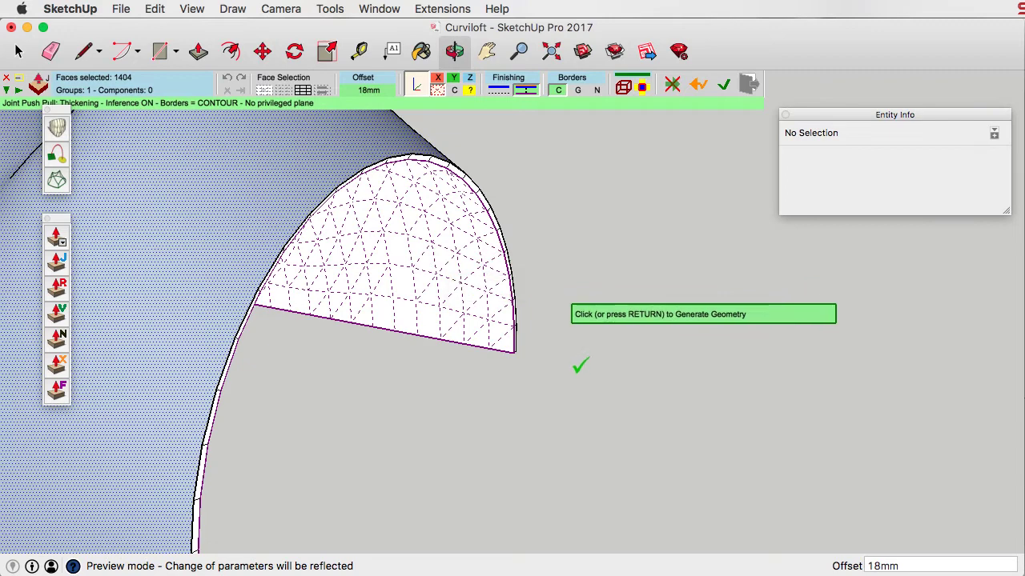
left_click(571, 379)
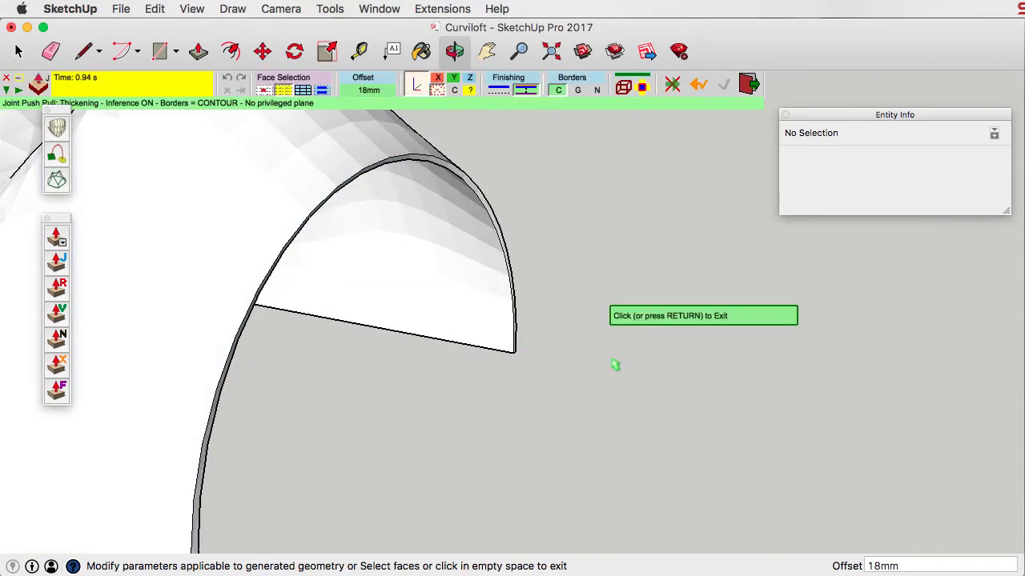
left_click(668, 304)
left_click(497, 272)
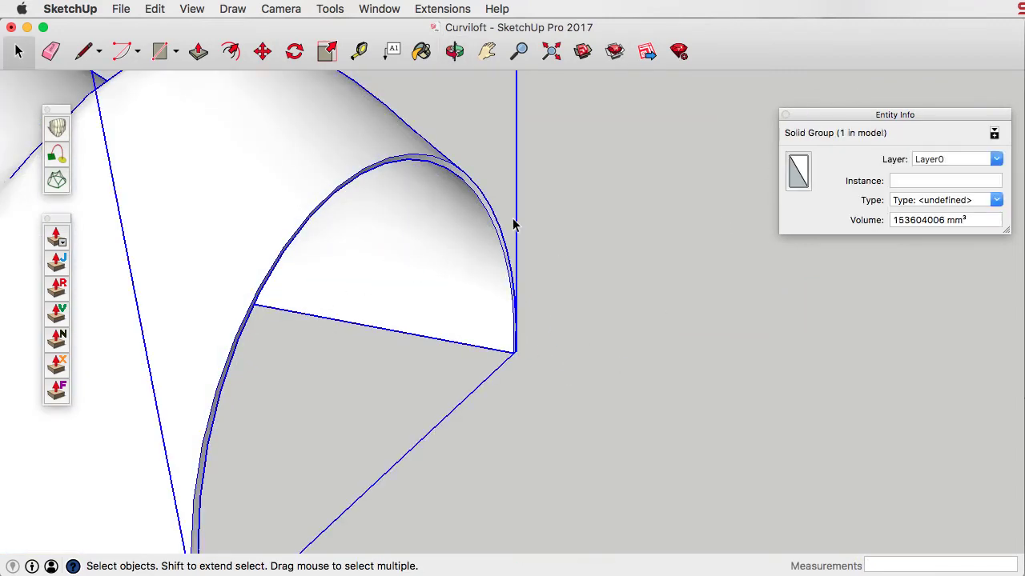
scroll(676, 412, "down", 10)
left_click(676, 413)
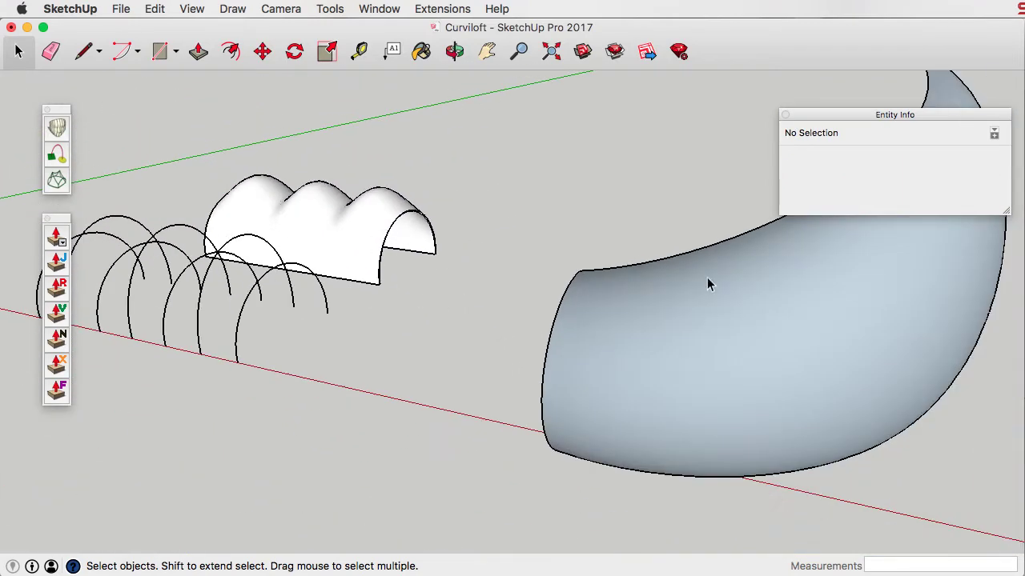
- Thicken the large curved shell by 50 mm with Joint Push Pull
scroll(820, 293, "up", 2)
scroll(302, 220, "down", 3)
scroll(416, 251, "up", 3)
key("o")
left_click_drag(370, 324, 824, 352)
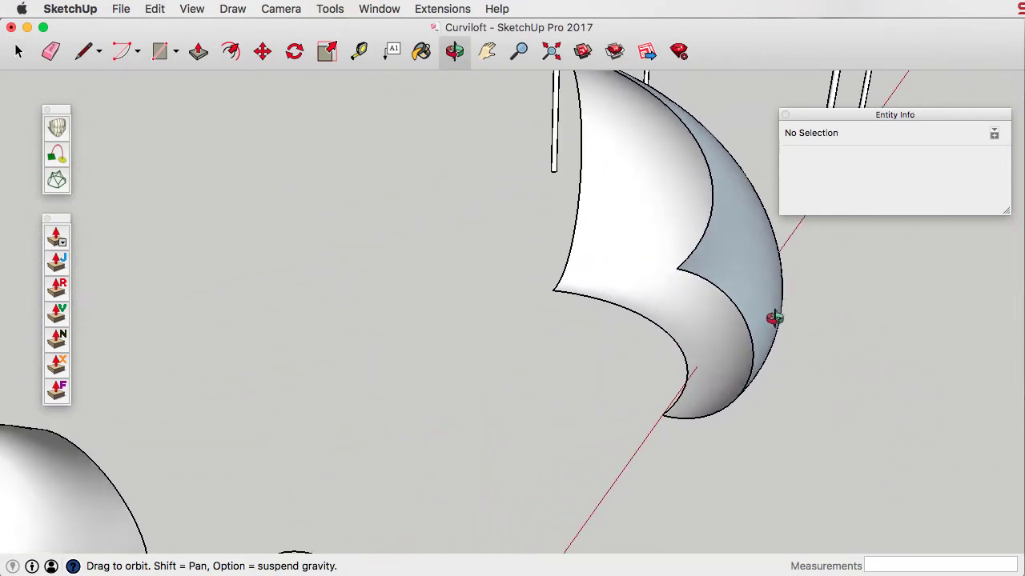
scroll(770, 316, "up", 2)
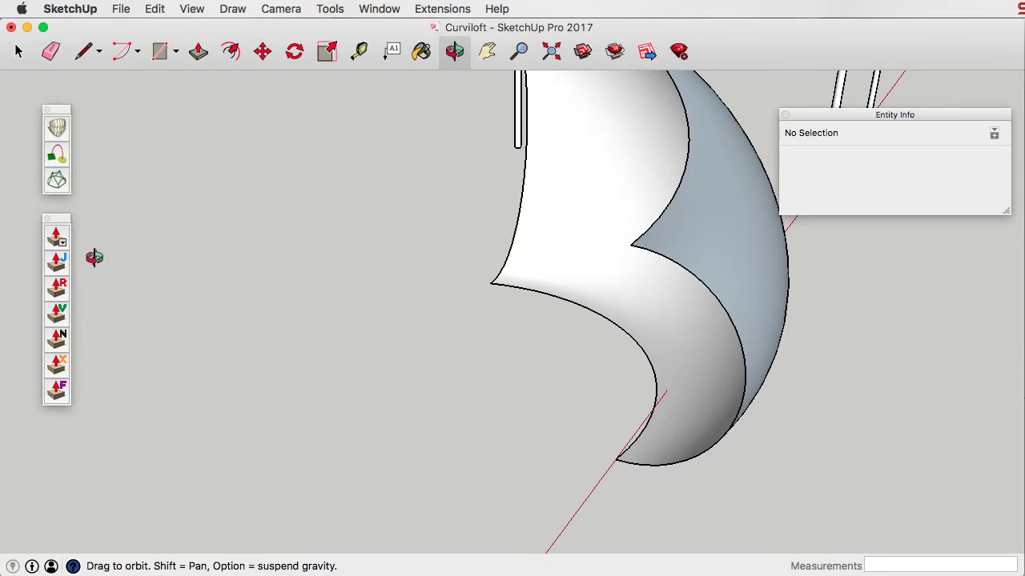
left_click(57, 262)
left_click(701, 370)
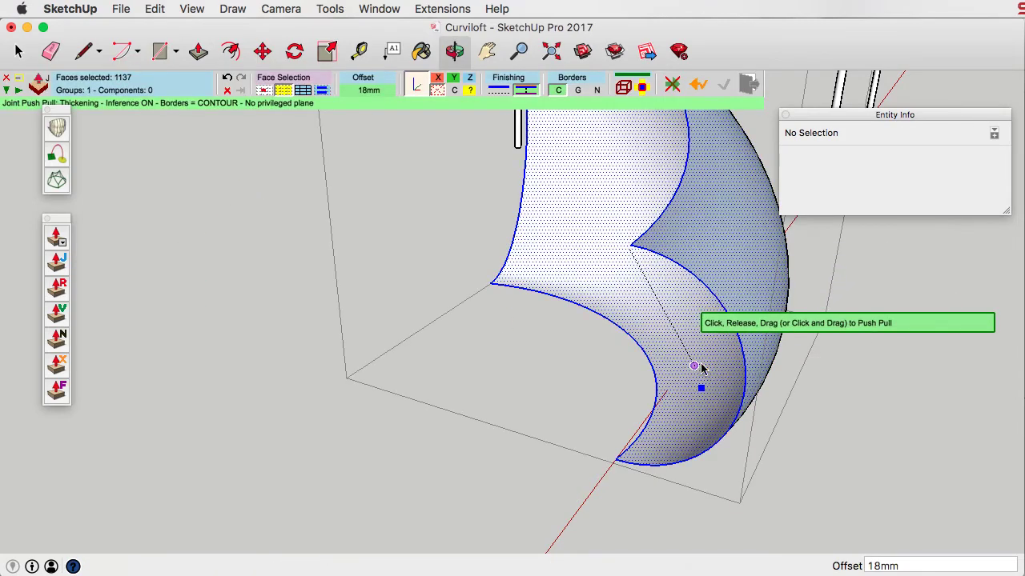
left_click_drag(636, 380, 623, 346)
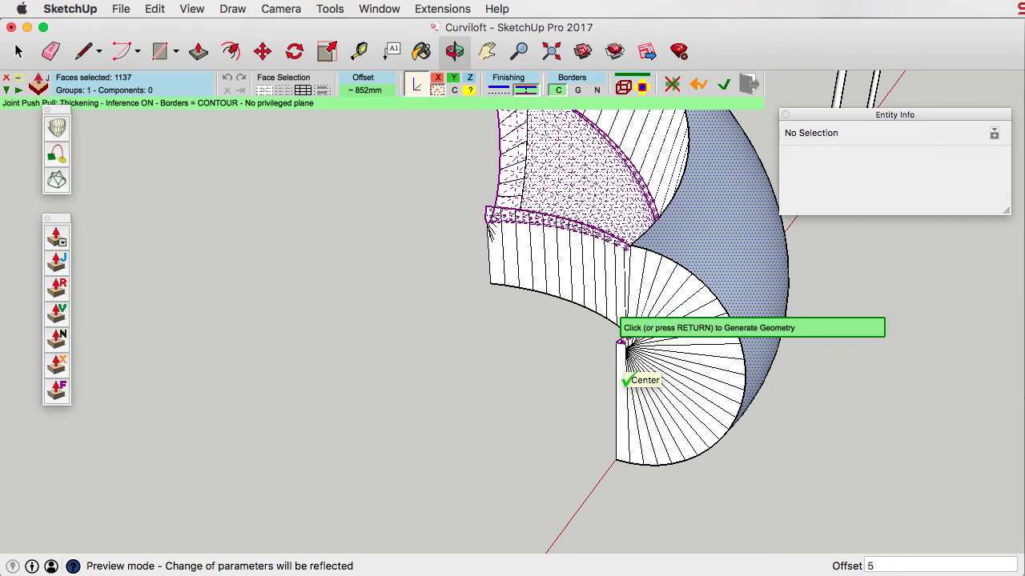
key("Return")
key("Return")
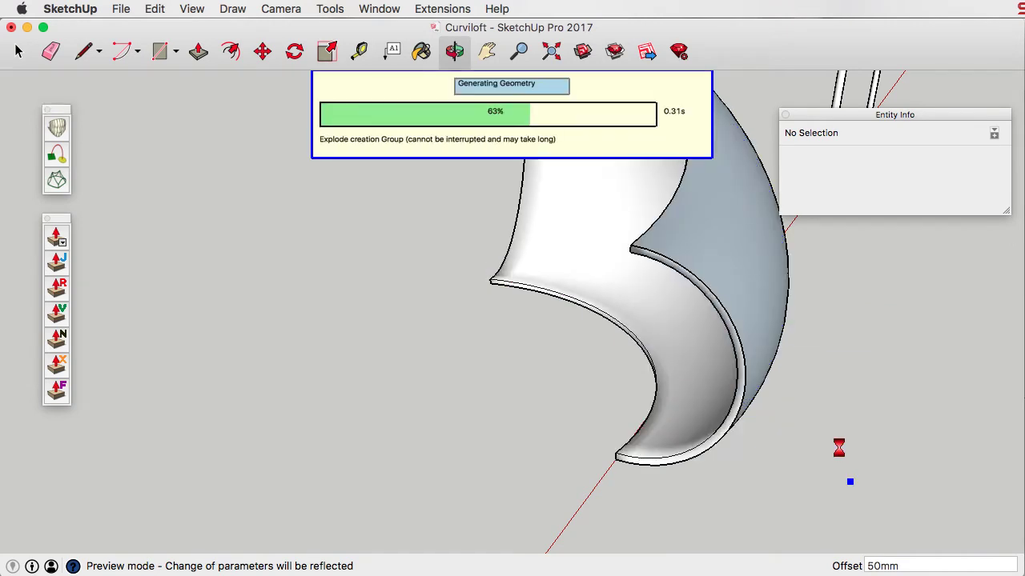
key("Return")
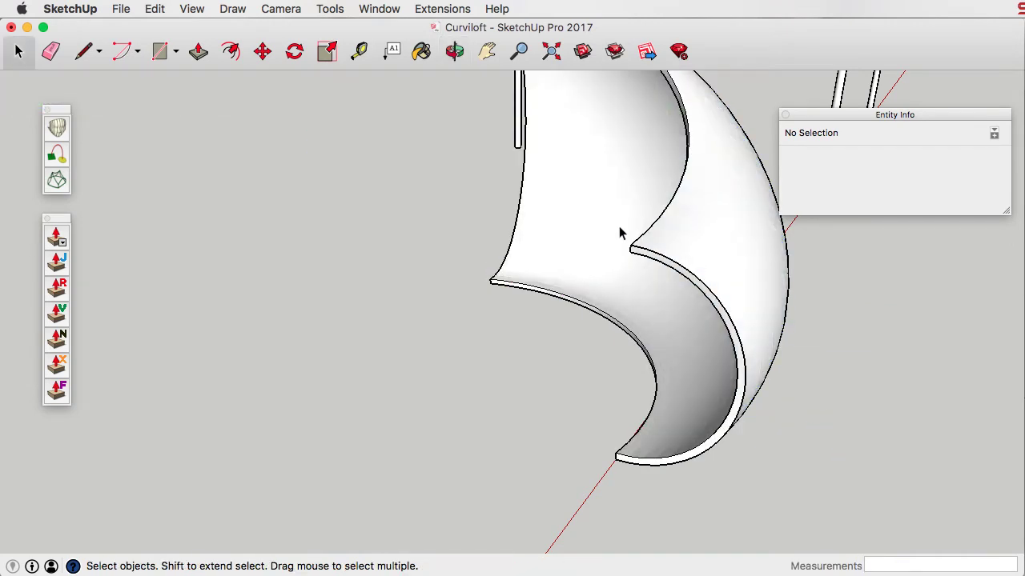
- Examine the thickened shell from several sides, along with the four posts and the curves strung between them
left_click(682, 315)
middle_click_drag(905, 351, 364, 342)
left_click(737, 286)
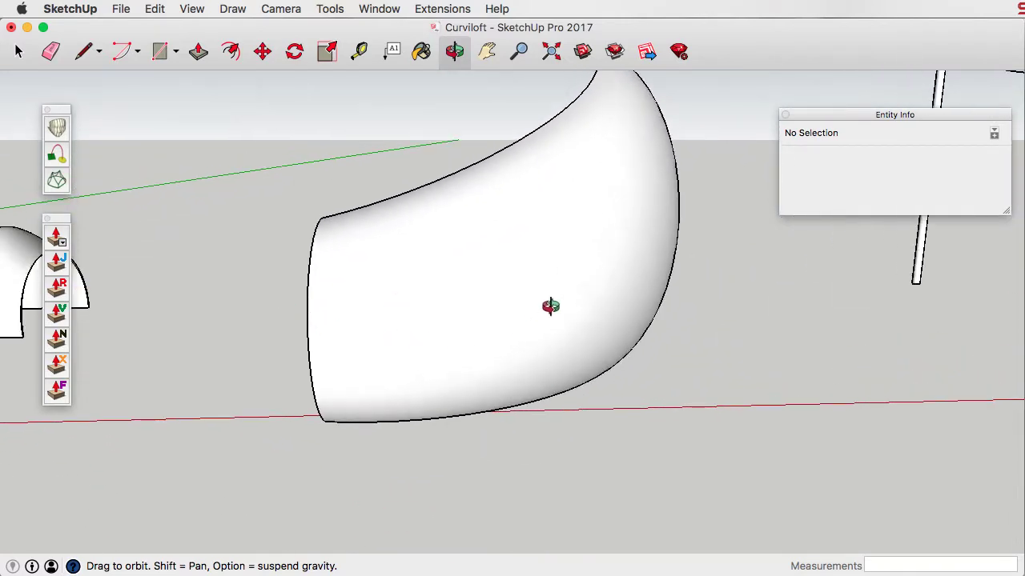
middle_click_drag(400, 379, 390, 204)
left_click_drag(390, 204, 549, 267)
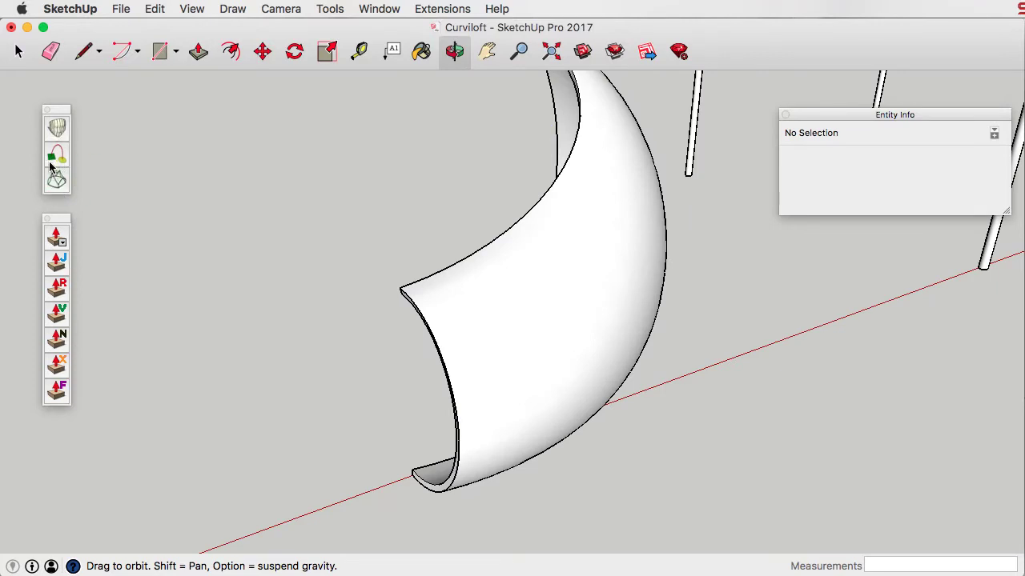
scroll(492, 344, "down", 5)
left_click_drag(881, 214, 393, 224)
scroll(576, 229, "down", 5)
scroll(621, 210, "up", 5)
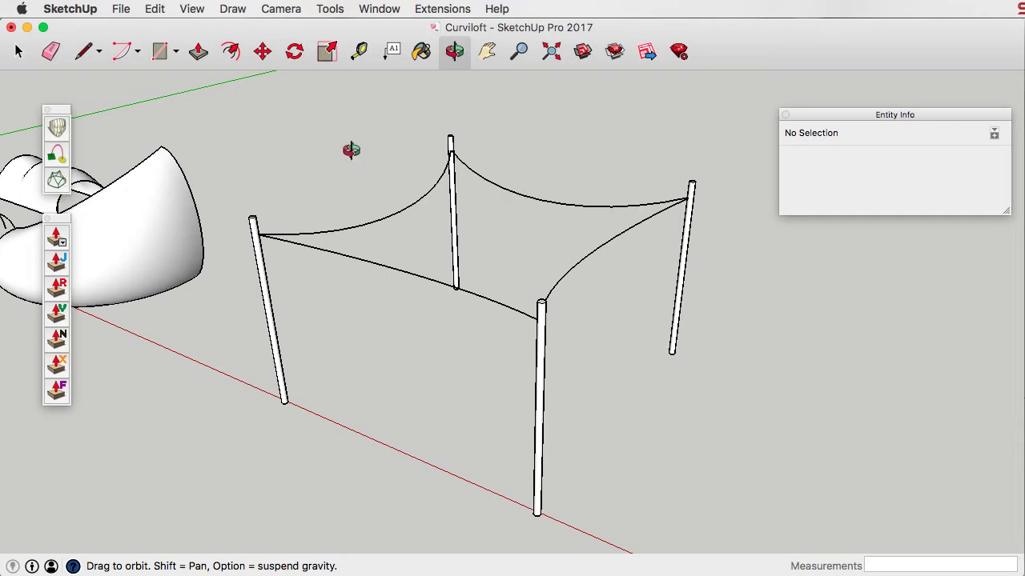
- Create a Curviloft Skinning surface from the four curves strung between the posts
left_click(19, 53)
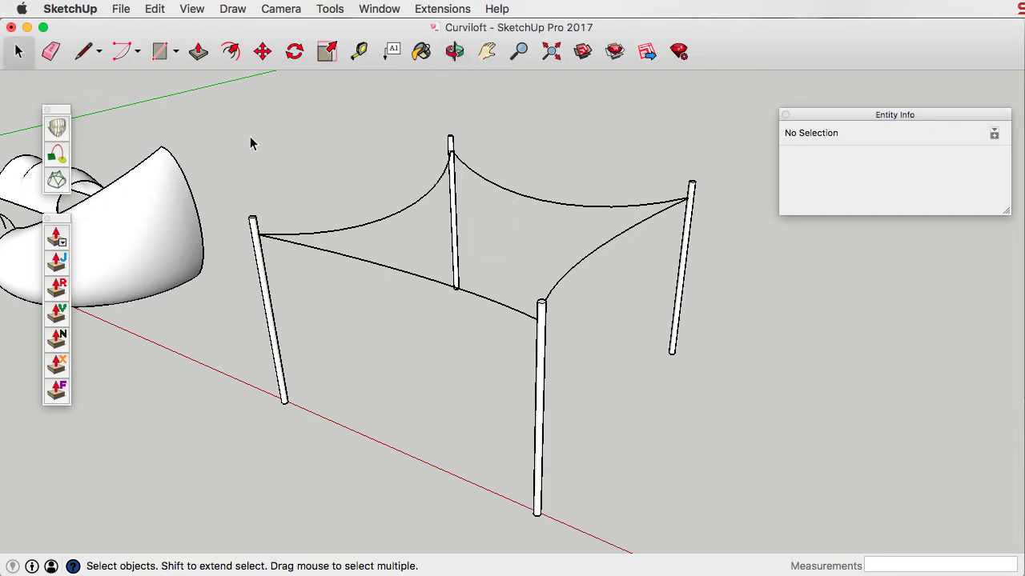
left_click(57, 181)
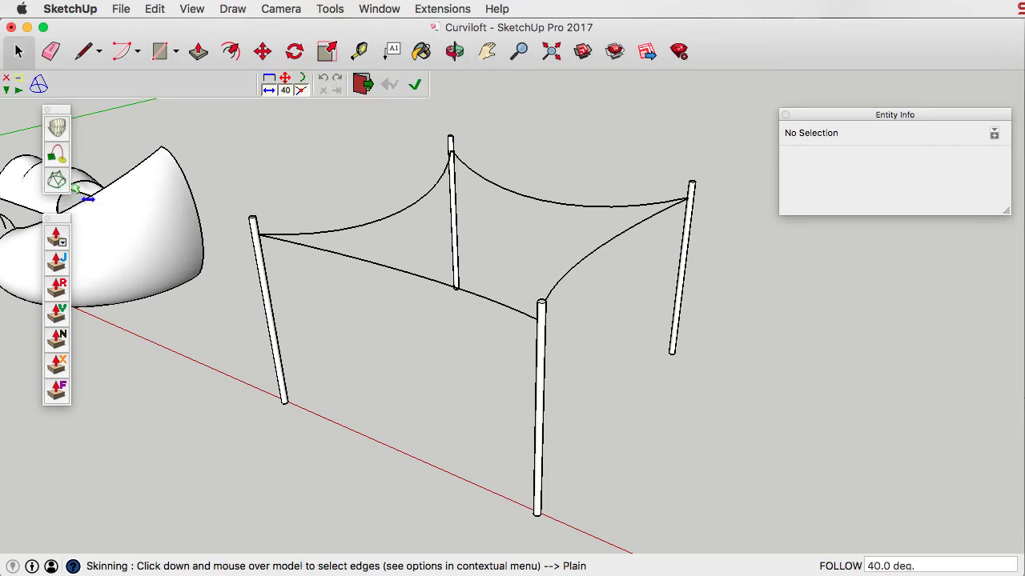
left_click(398, 216)
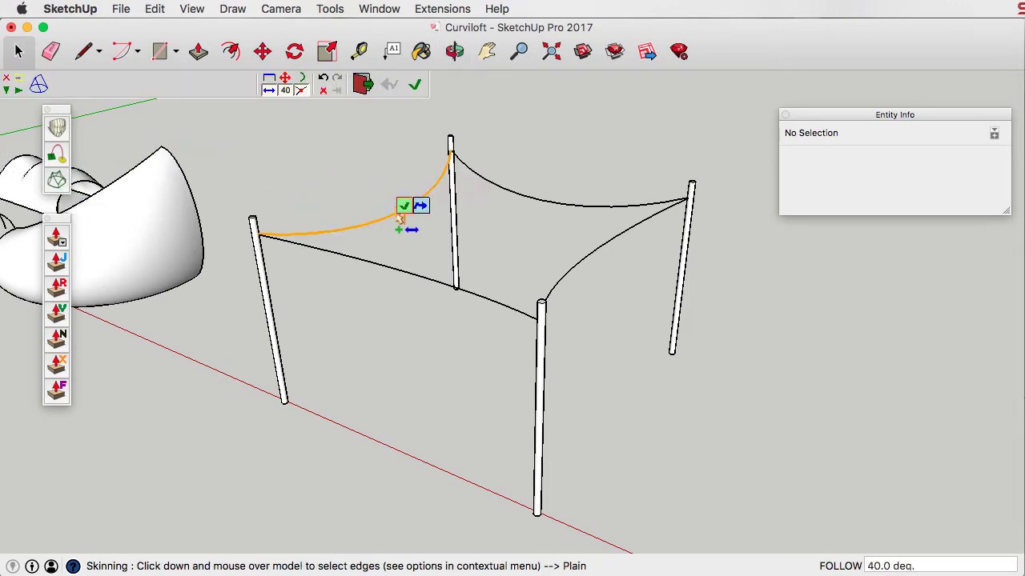
left_click(536, 202)
left_click(599, 262)
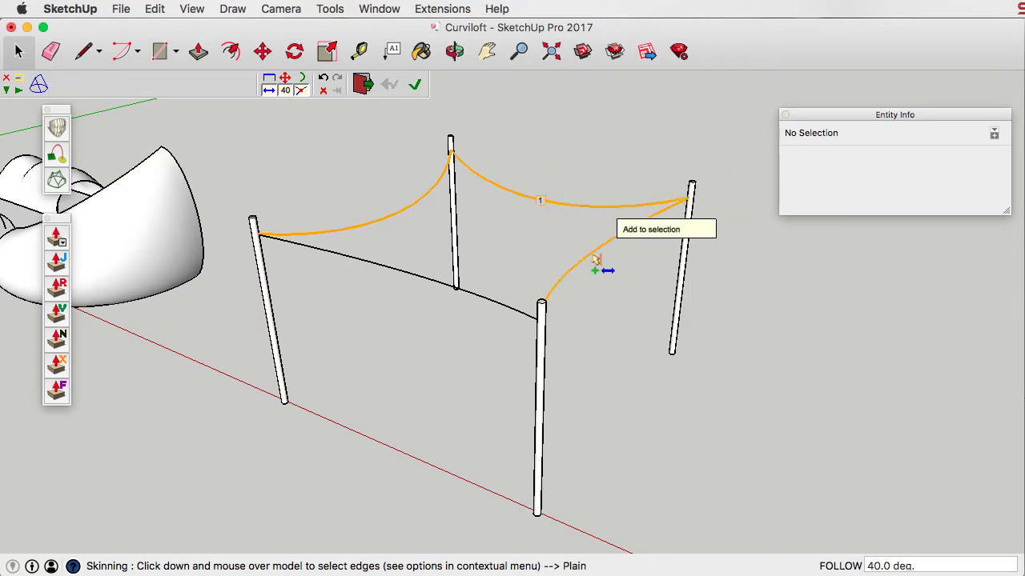
left_click(512, 312)
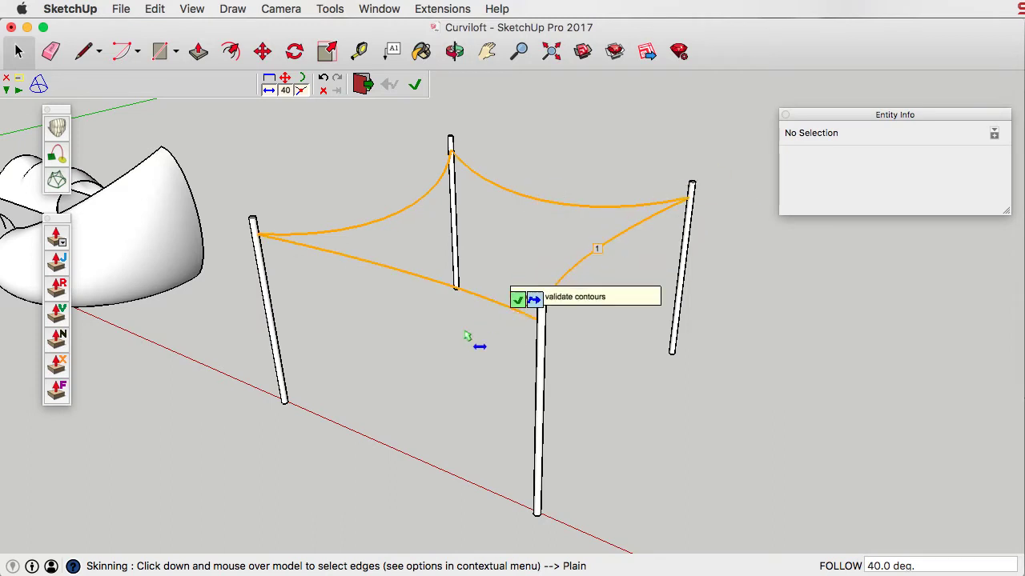
left_click(375, 337)
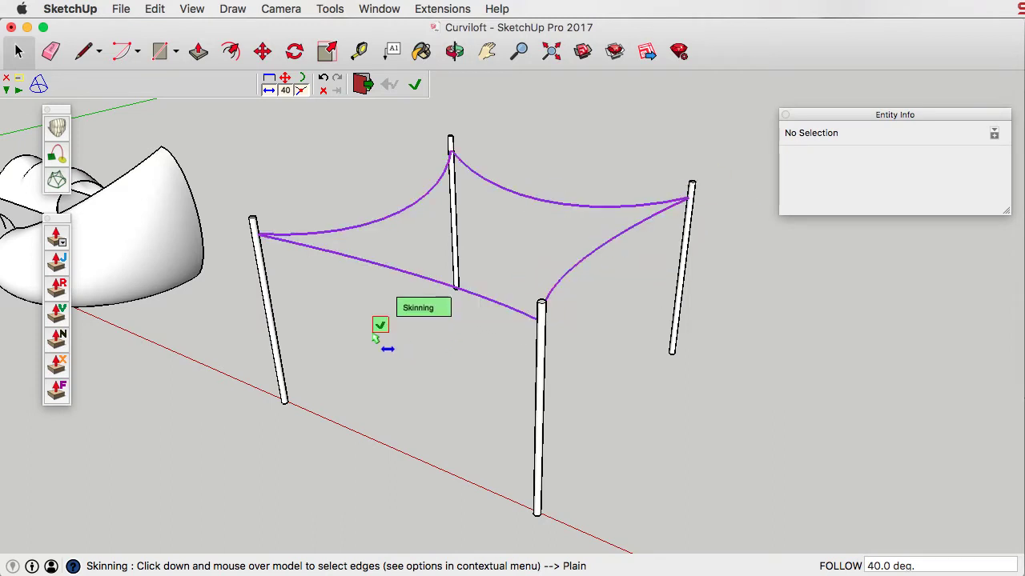
left_click(646, 118)
- Examine the canopy between the posts up close and in an overview with the other curved surfaces
scroll(601, 204, "up", 5)
scroll(560, 216, "down", 8)
middle_click_drag(517, 226, 303, 176)
middle_click_drag(424, 183, 455, 214)
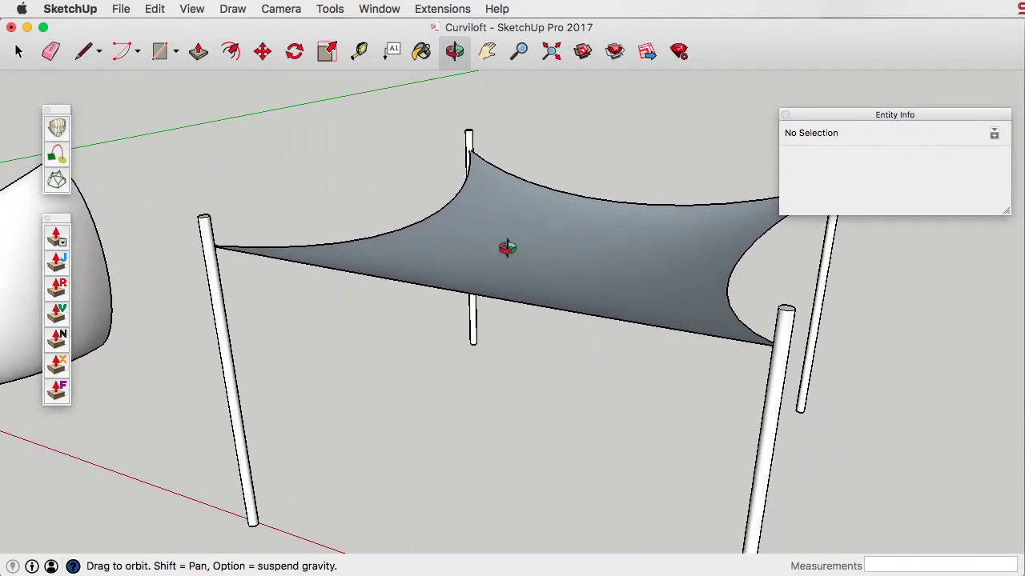
scroll(544, 267, "down", 8)
middle_click_drag(549, 279, 544, 324)
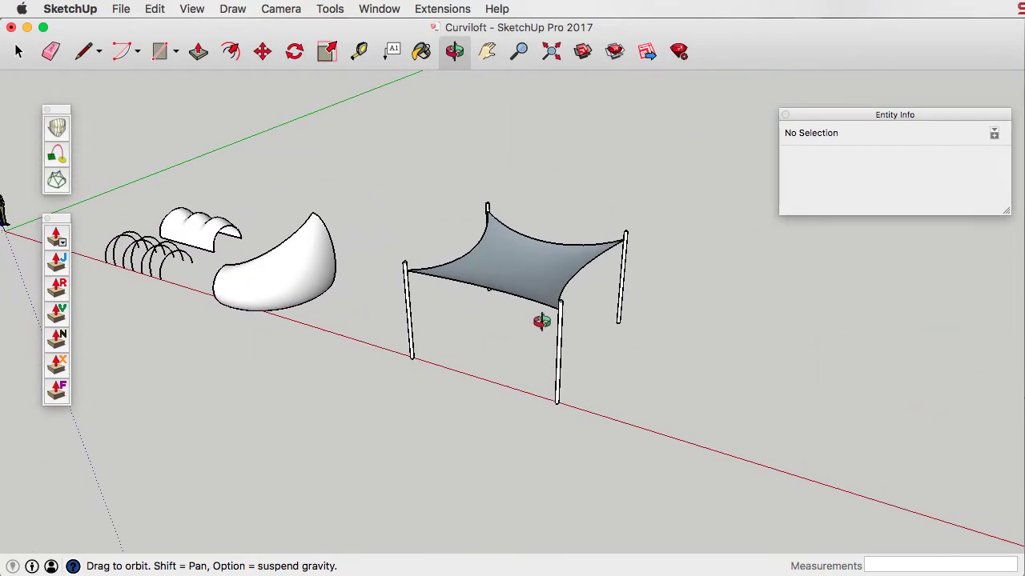
scroll(489, 252, "up", 4)
scroll(622, 280, "up", 3)
scroll(627, 318, "down", 3)
mouse_move(627, 318)
left_mouse_down()
mouse_move(389, 142)
mouse_move(613, 321)
left_mouse_up()
scroll(645, 313, "down", 2)
- Close the Joint Push Pull and Curviloft palettes
mouse_move(58, 116)
left_mouse_down()
mouse_move(101, 113)
mouse_move(62, 115)
left_mouse_up()
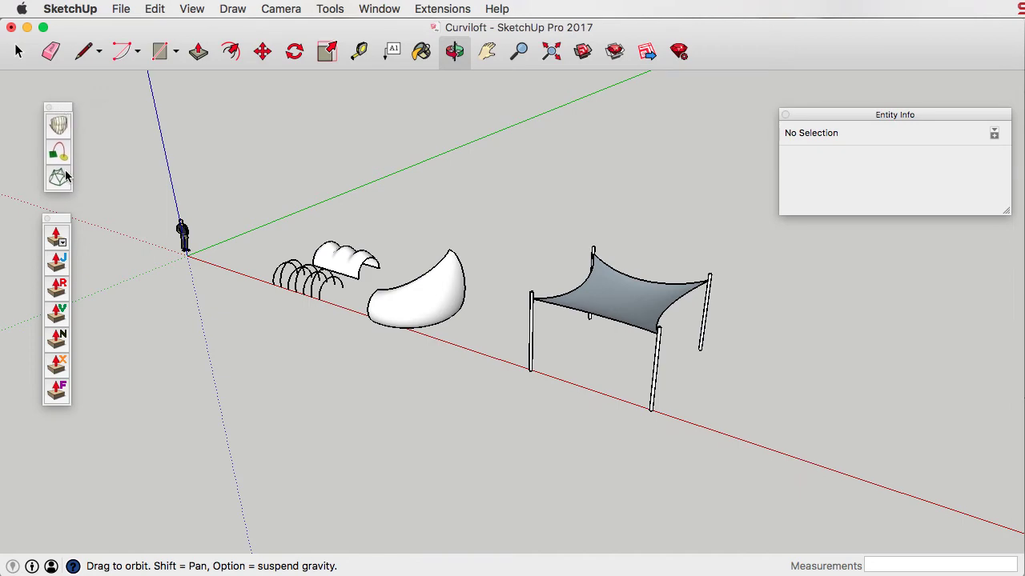
left_click(47, 219)
scroll(320, 264, "up", 5)
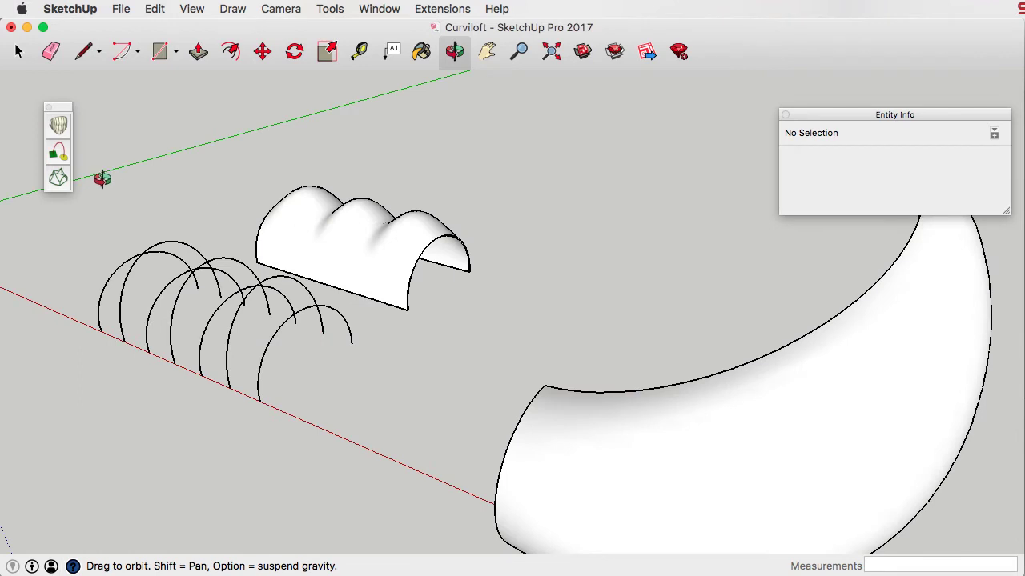
left_click(46, 106)
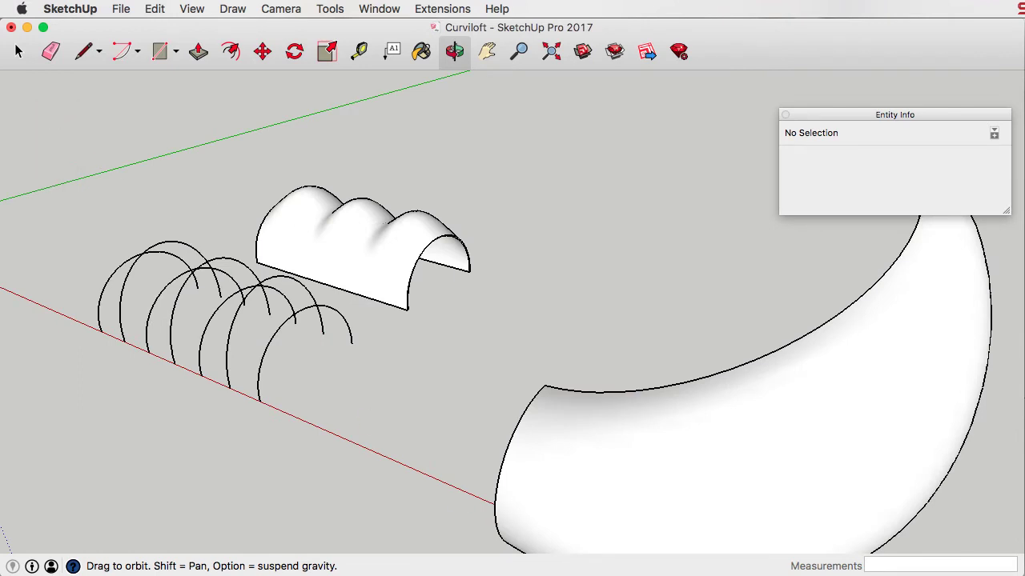
- Switch to Preview to study the arched stations in the reference photo IMG_9876.JPG, and view the scale figure at SketchUp's origin
key("super+Tab")
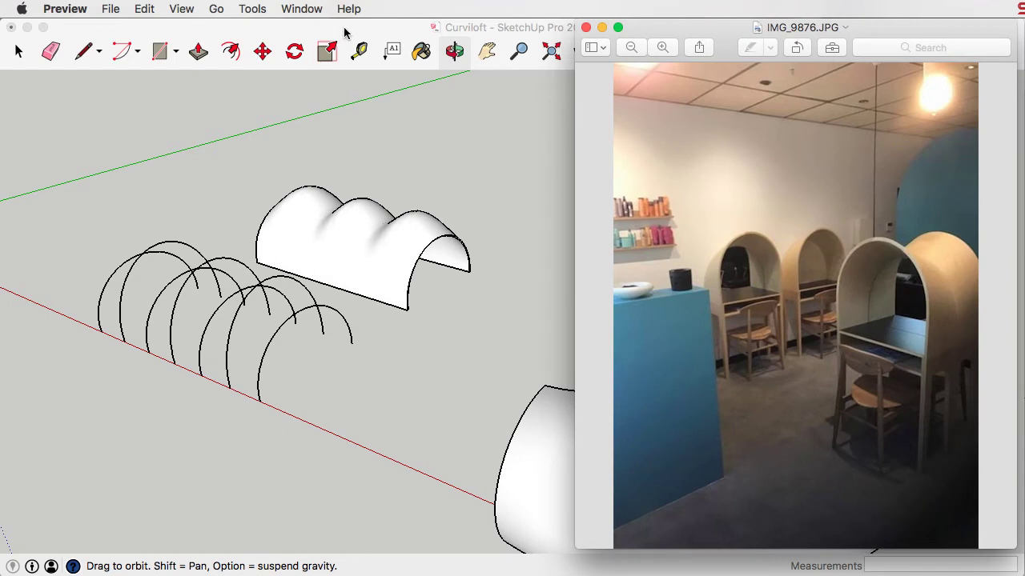
key("super+Tab")
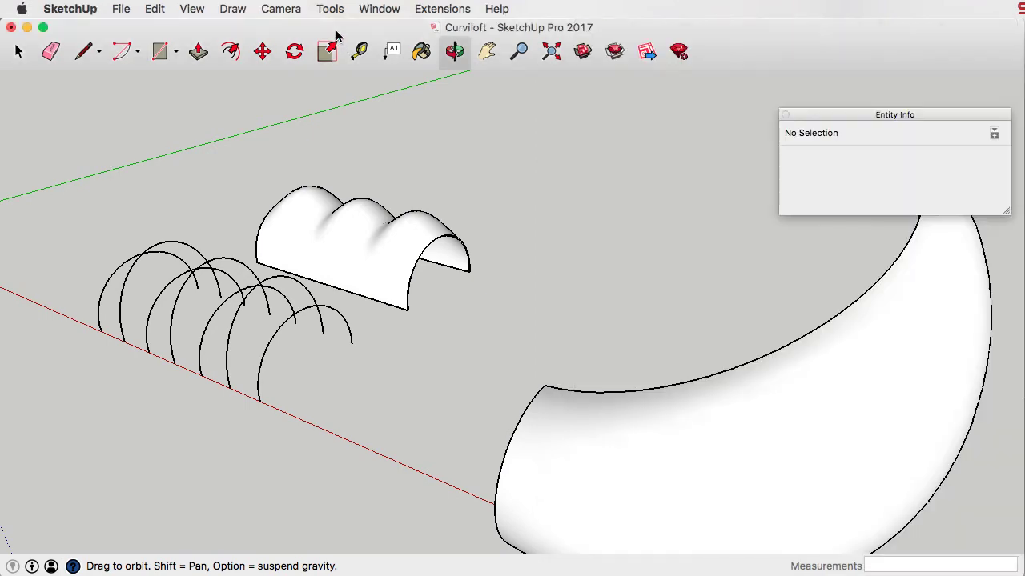
mouse_move(540, 373)
left_mouse_down()
mouse_move(675, 366)
mouse_move(362, 313)
left_mouse_up()
scroll(288, 272, "up", 10)
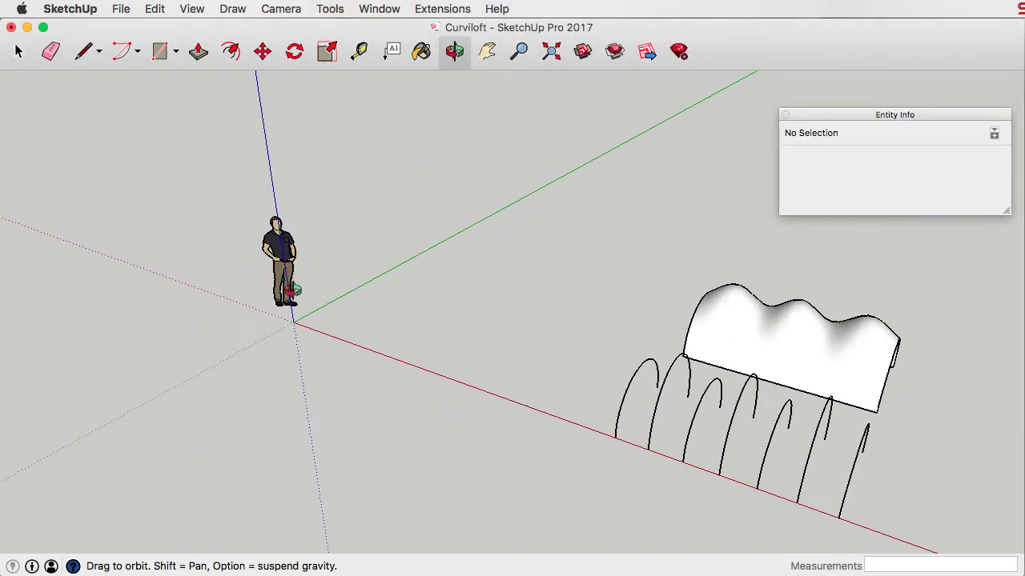
scroll(288, 271, "up", 3)
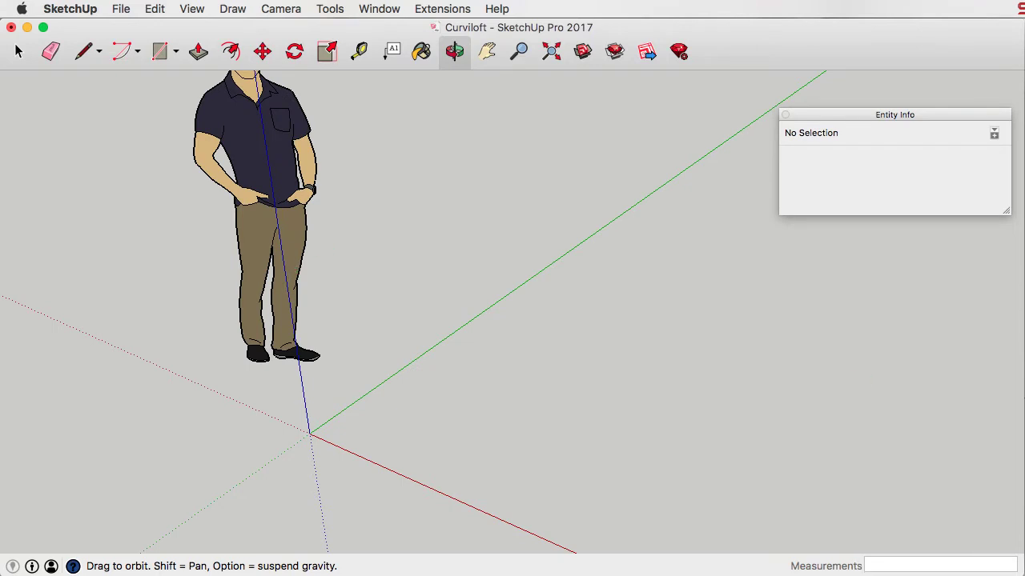
key("super+Tab")
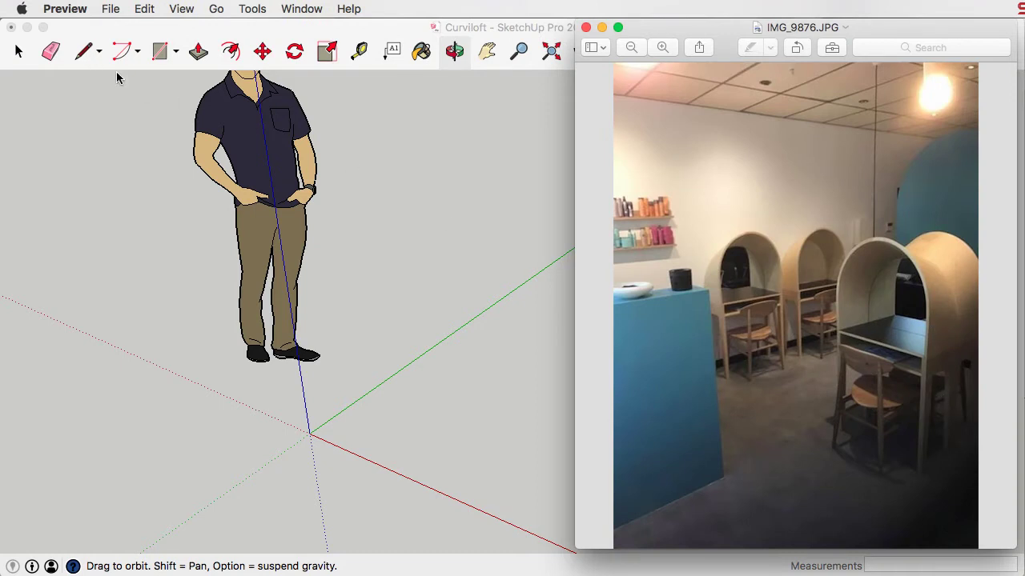
- Draw a 650 by 300 mm rectangle on the ground, starting at the origin
left_click(160, 51)
left_click(309, 433)
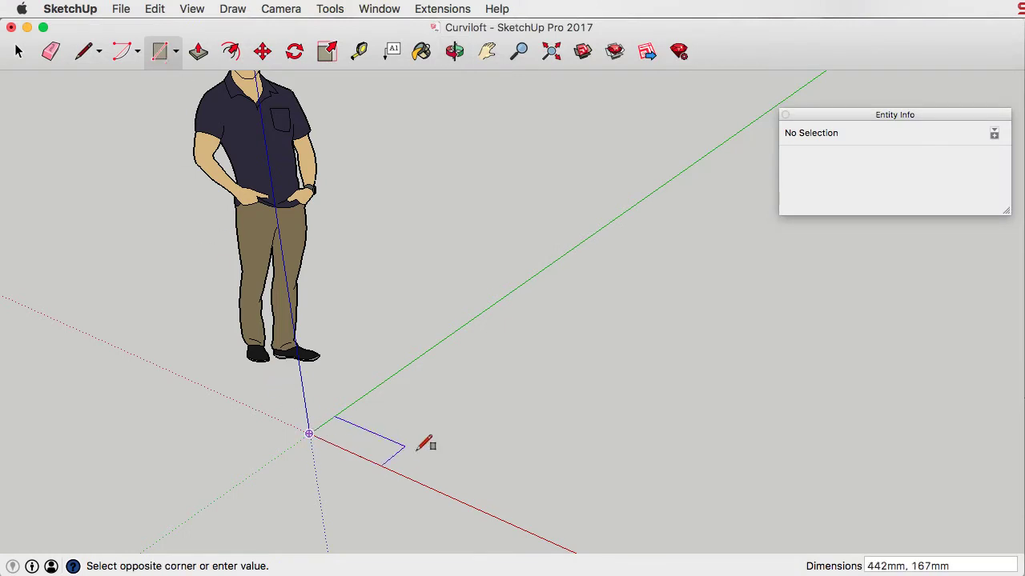
type("650,300")
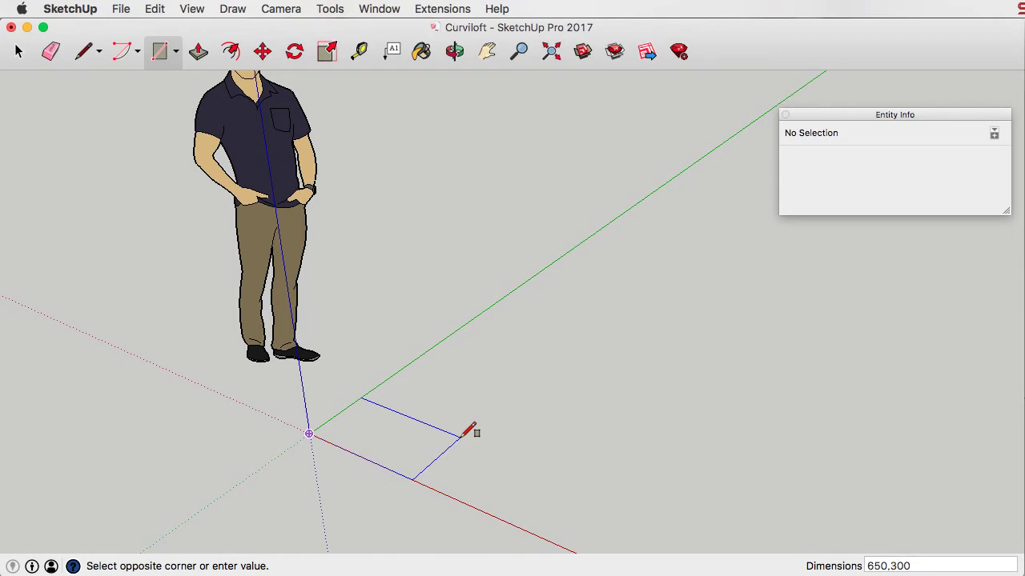
key("Return")
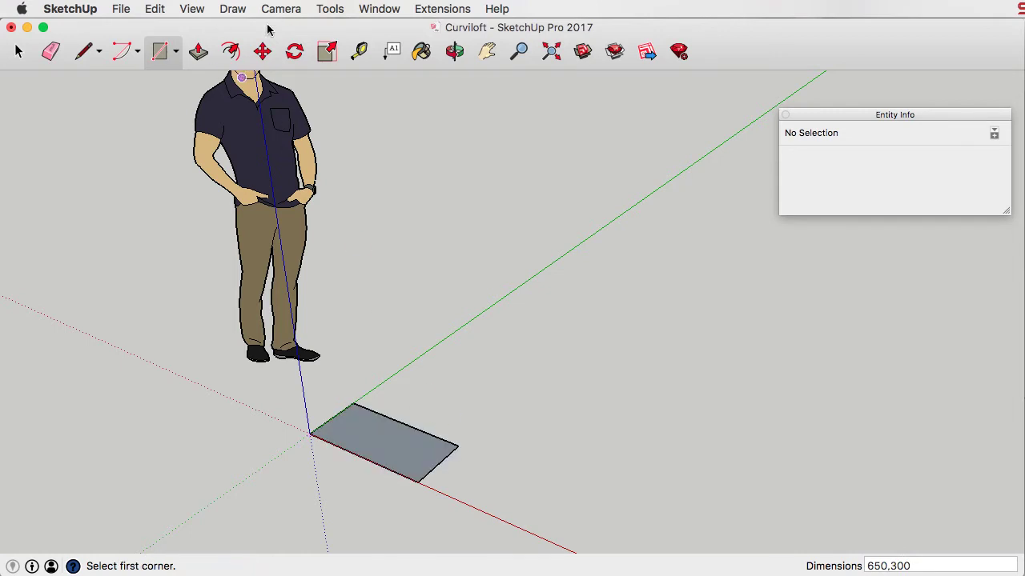
- Extrude the rectangle upward 750 mm into a solid block
left_click(199, 52)
left_click(382, 441)
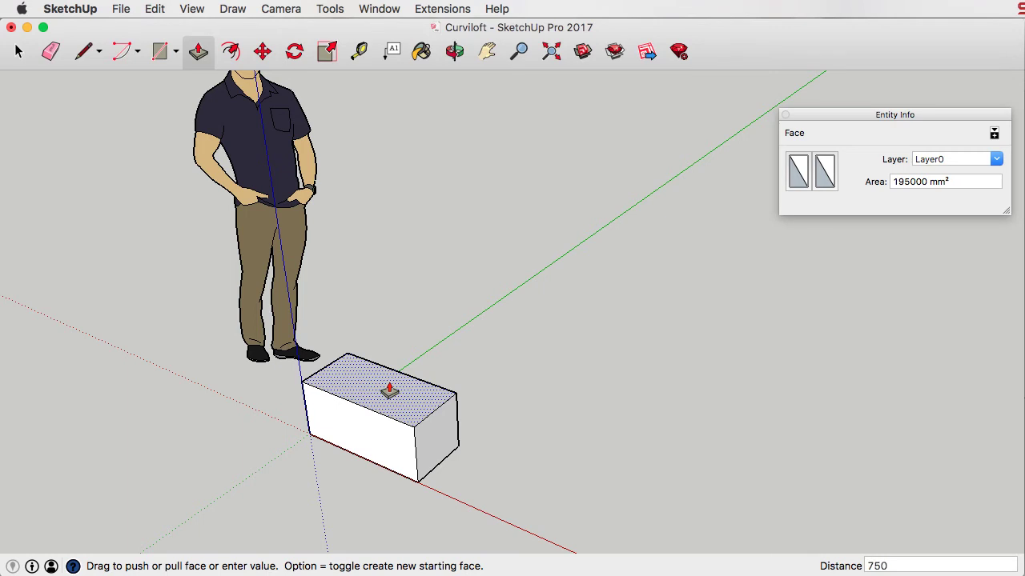
type("750")
key("Return")
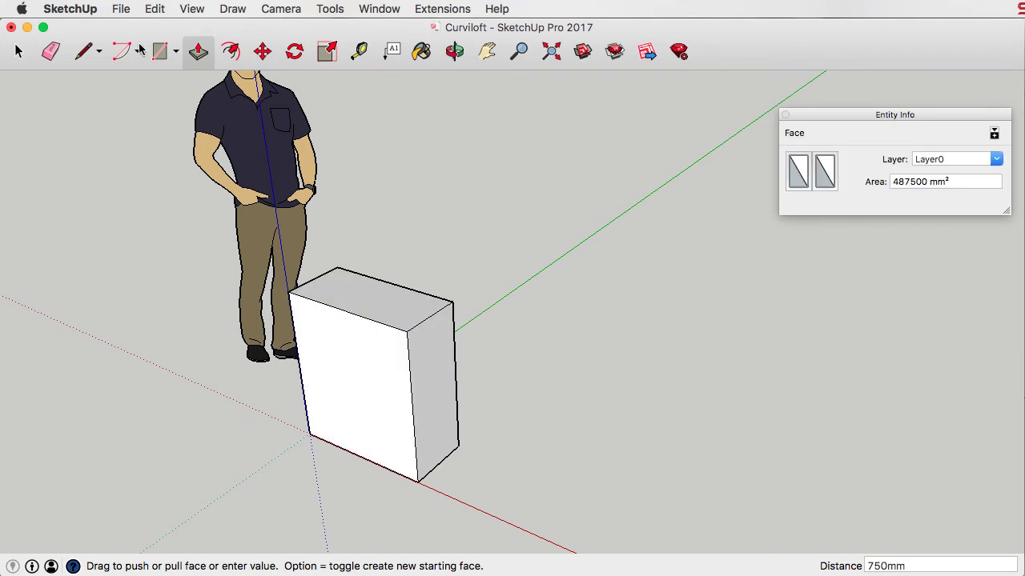
- Draw a horizontal line across the block's front face, 115 mm below its upper edge
left_click(87, 53)
left_click(407, 331)
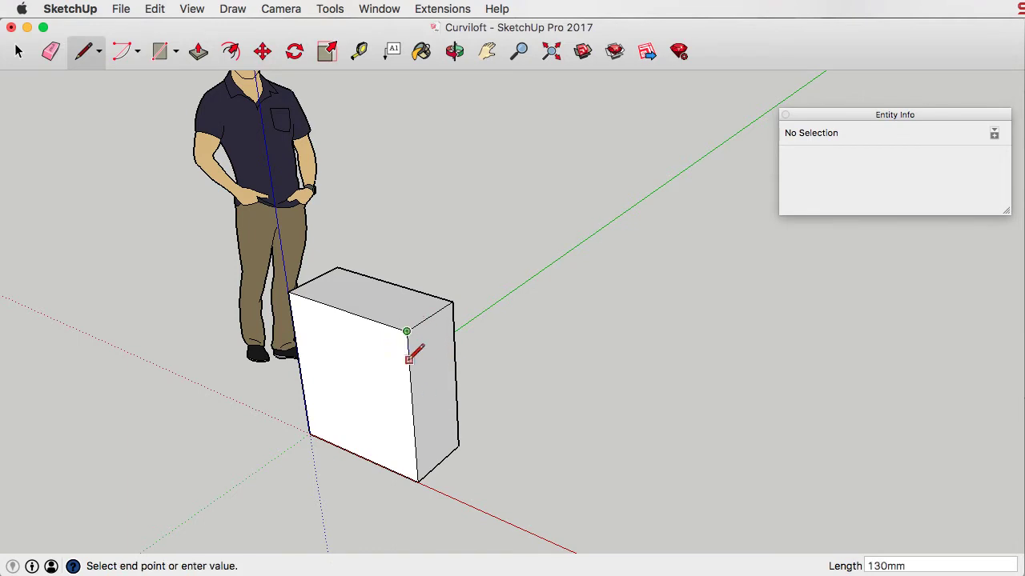
type("115")
key("Return")
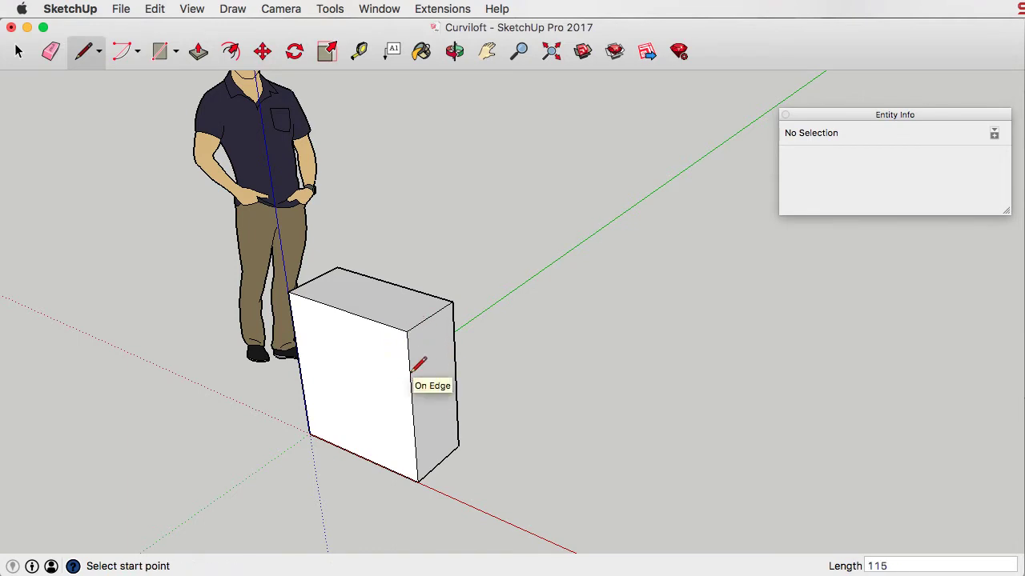
left_click(408, 356)
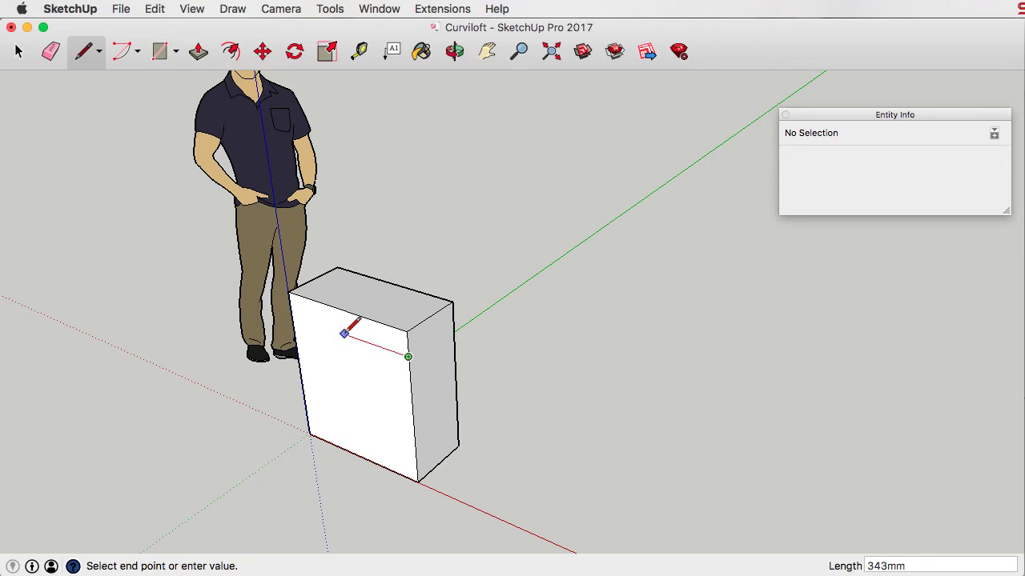
left_click(295, 315)
scroll(362, 345, "up", 2)
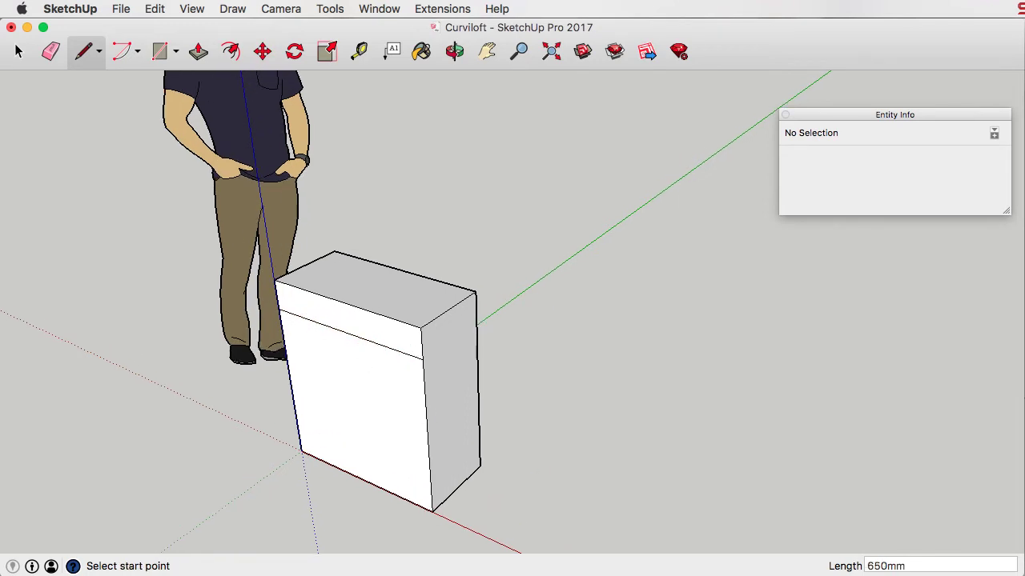
- Check the stations in the Preview reference photo, return to SketchUp, and offset the front face's upper band inward by 15 mm
key("super+Tab")
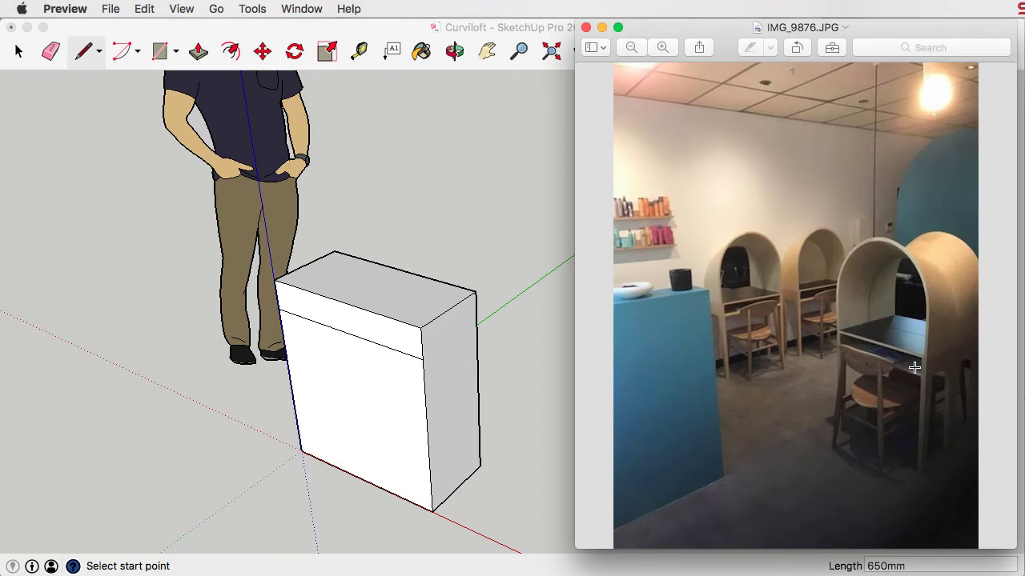
left_click(402, 26)
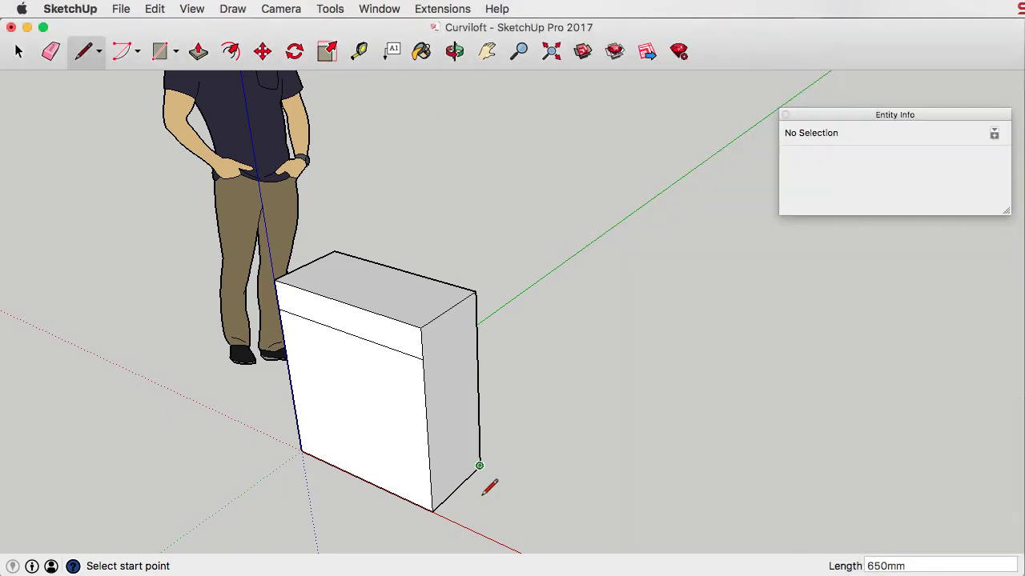
key("f")
scroll(356, 336, "up", 3)
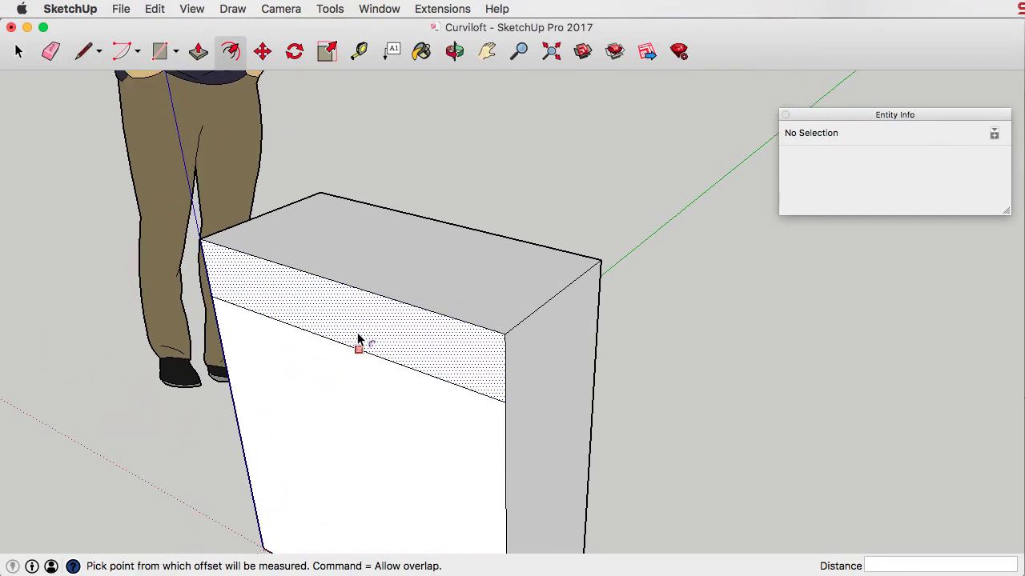
left_click(358, 341)
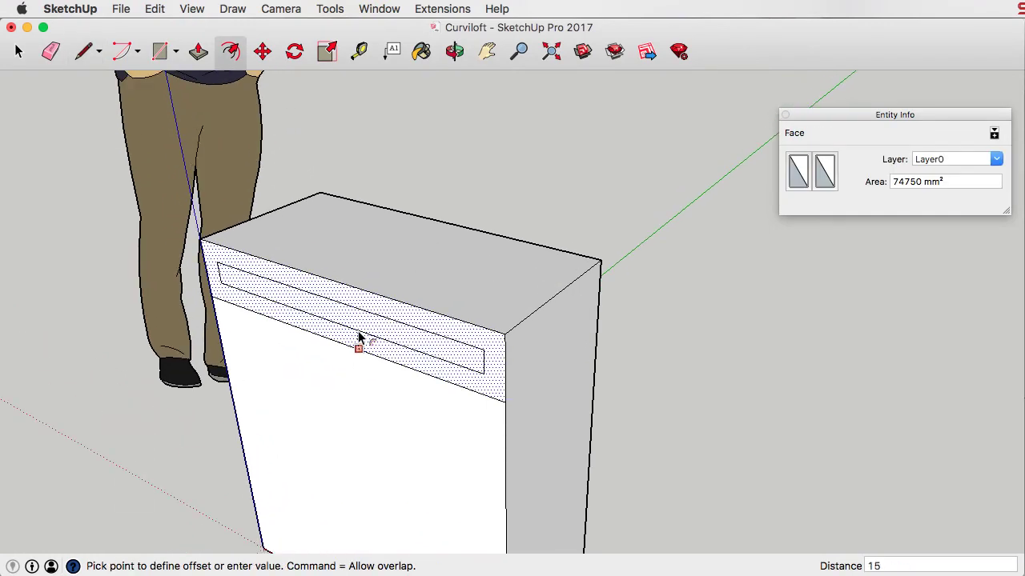
key("Return")
- Push the inset upper panel 300 mm through the block's full depth to open the shelf compartment
key("p")
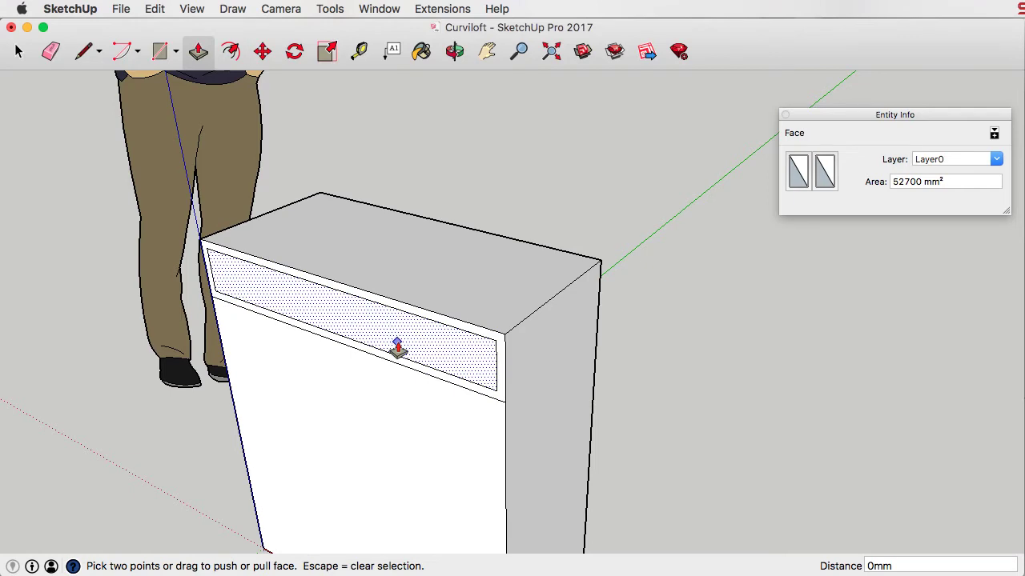
left_click(393, 344)
left_click(593, 274)
scroll(542, 267, "down", 5)
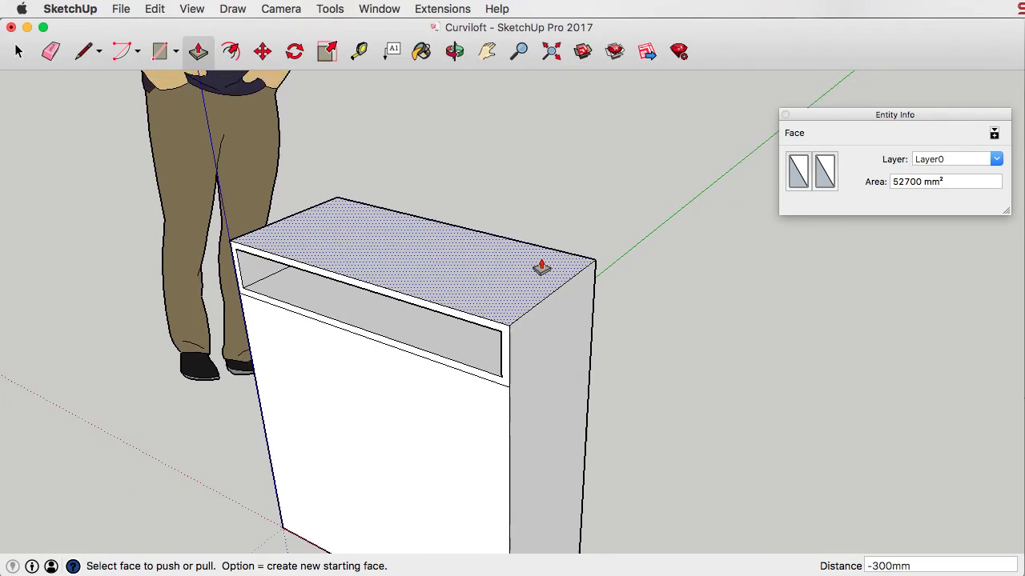
scroll(467, 405, "up", 5)
- Copy the front face's vertical edge at the origin 30 mm inward to mark the first leg
key("space")
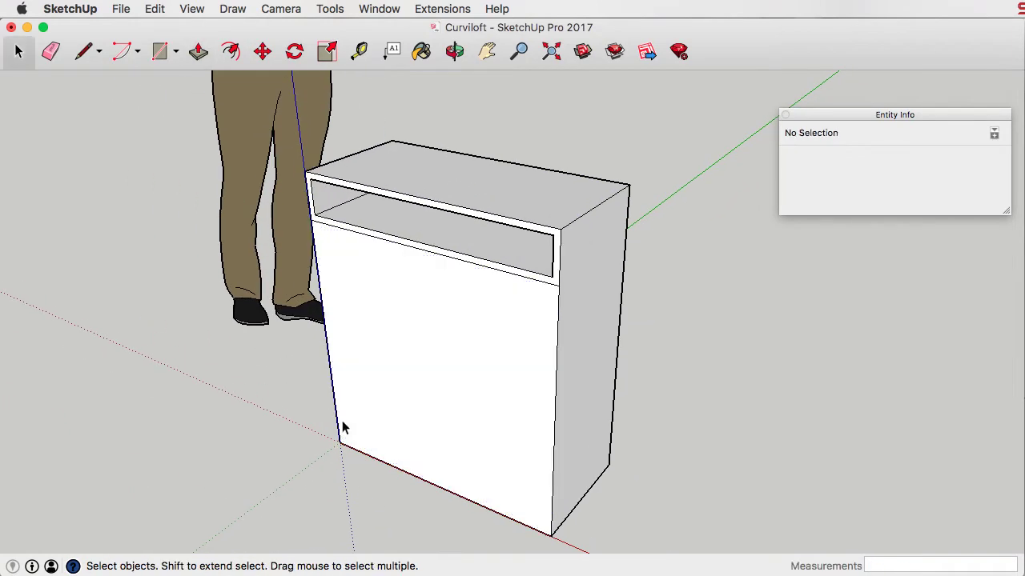
left_click(340, 430)
key("m")
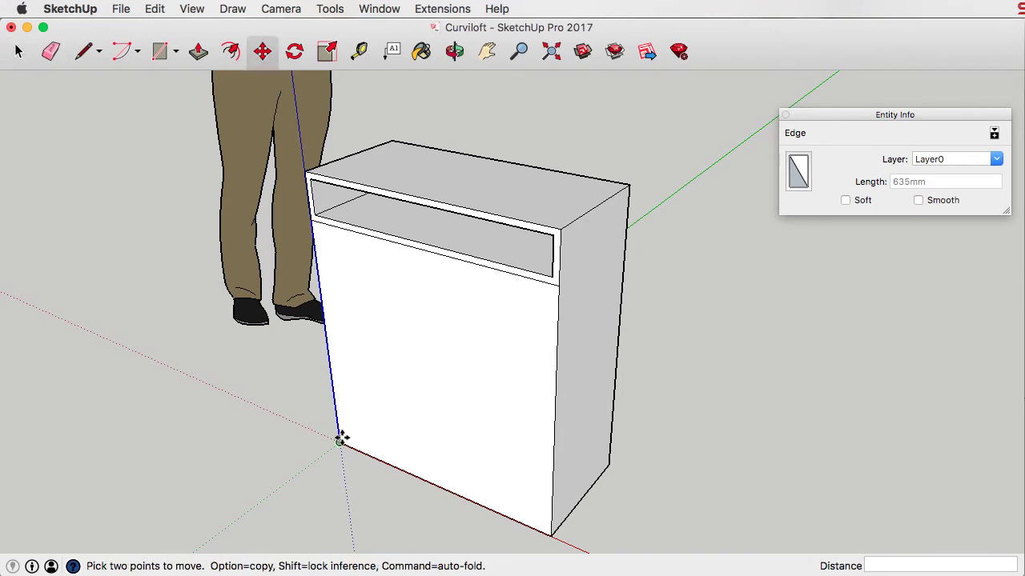
left_click(342, 442)
key("alt")
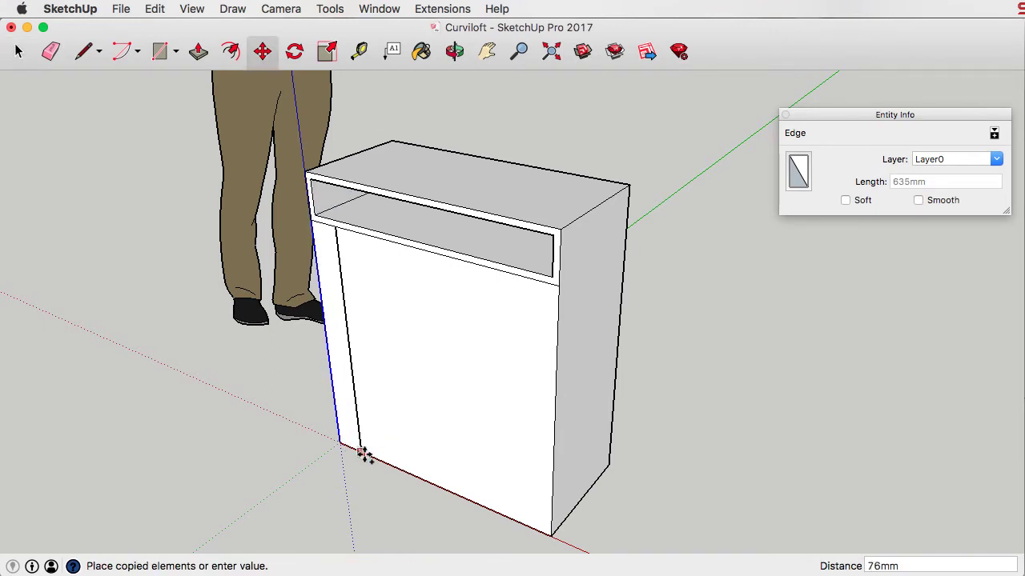
key("Return")
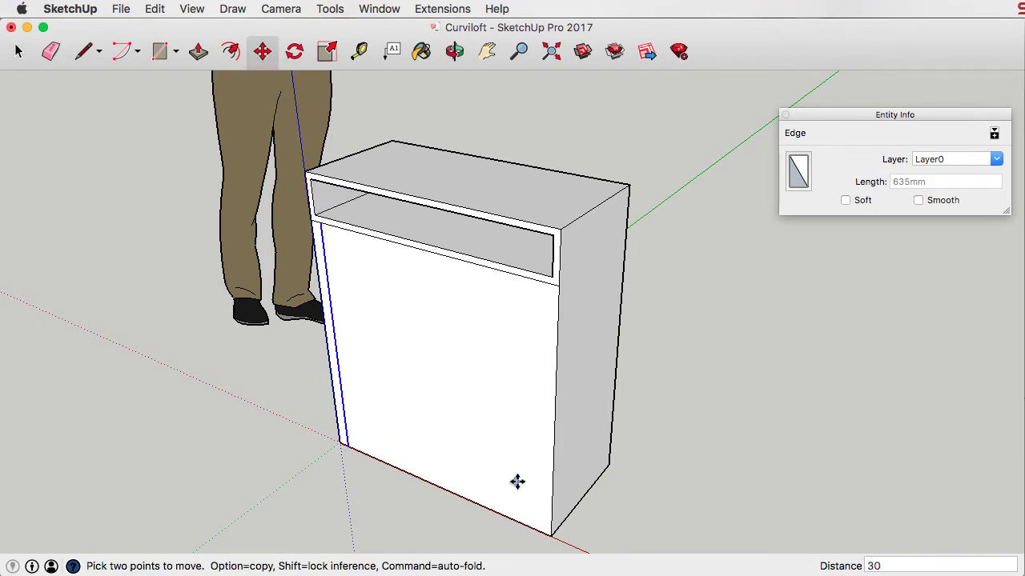
- Copy the opposite vertical edge of the front face 30 mm inward to mark the second leg
key("space")
left_click(551, 485)
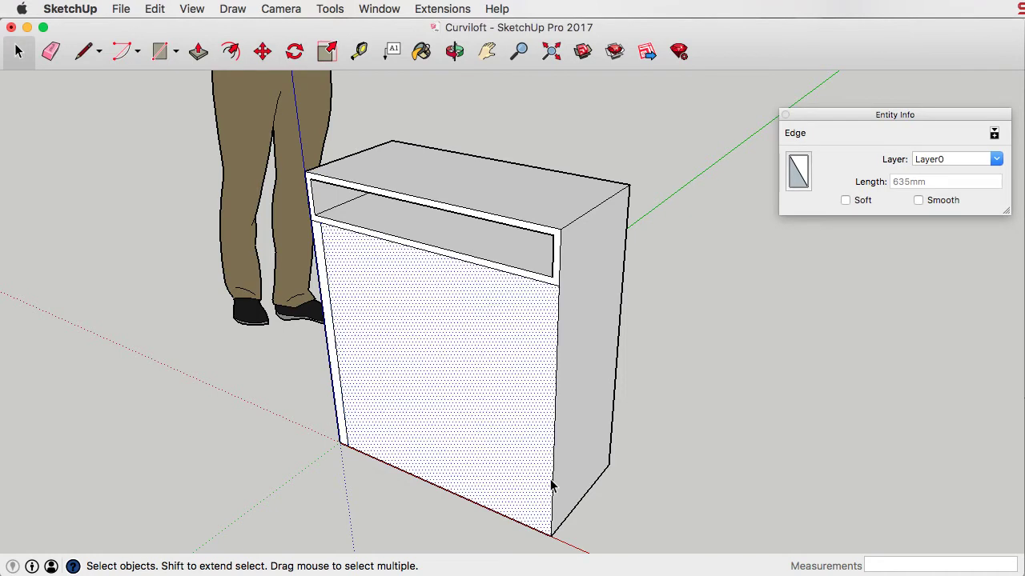
left_click(551, 526)
key("m")
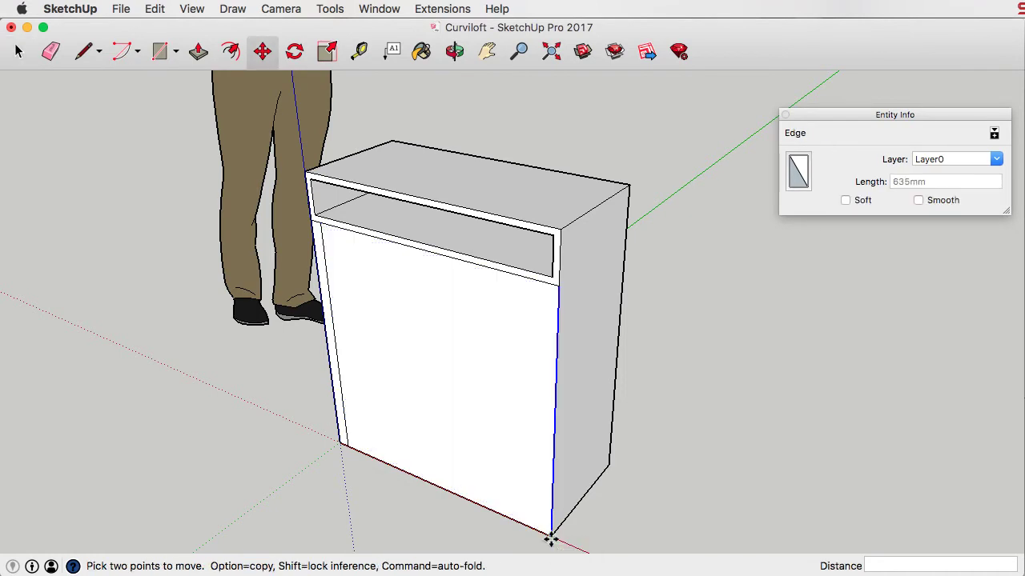
left_click(551, 538)
key("alt")
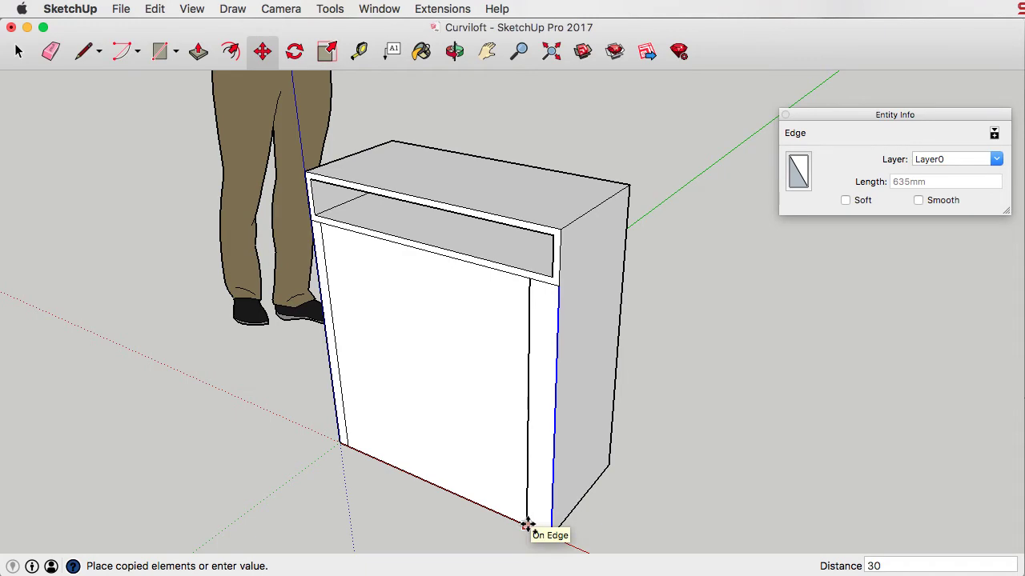
key("Return")
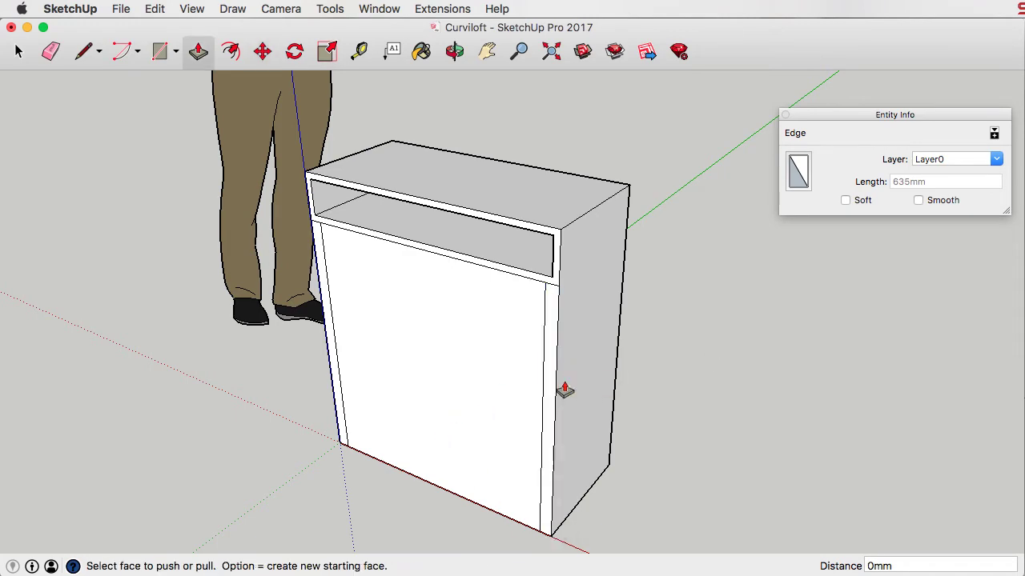
- Push the face between the two leg strips 300 mm through the block to open the legroom
key("p")
left_click(464, 429)
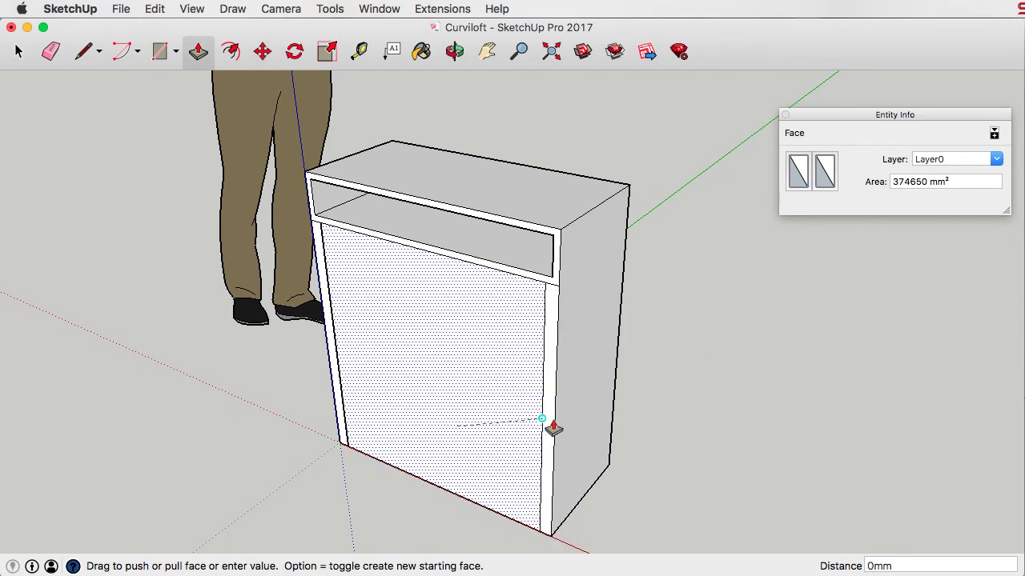
left_click(617, 367)
scroll(614, 366, "down", 5)
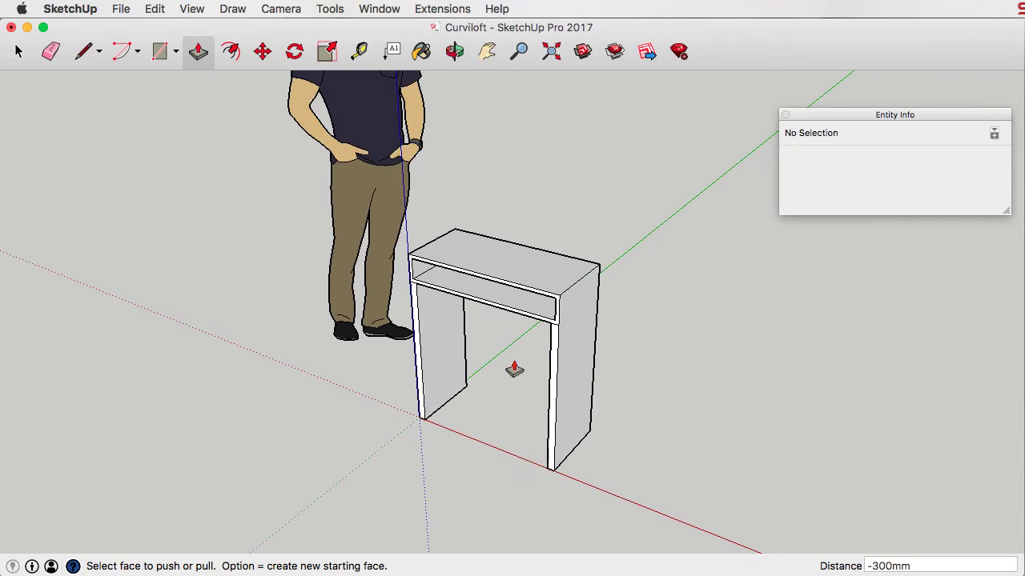
scroll(531, 288, "up", 3)
- Thicken both inner side walls of the shelf compartment by 15 mm so they line up with the legs
middle_click_drag(539, 320, 561, 244)
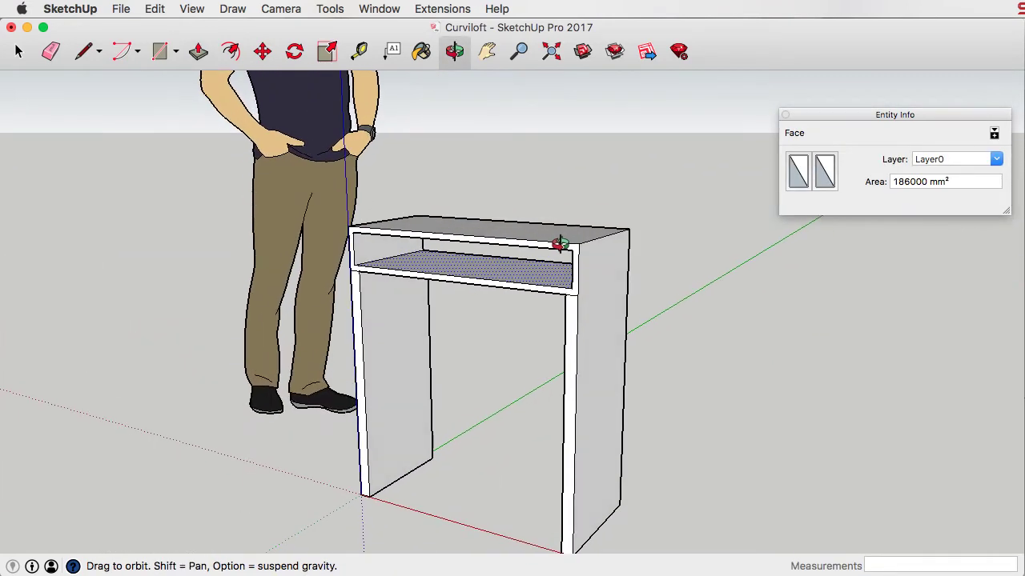
scroll(378, 253, "up", 3)
left_click_drag(358, 267, 358, 304)
scroll(401, 296, "down", 3)
middle_click_drag(451, 290, 702, 295)
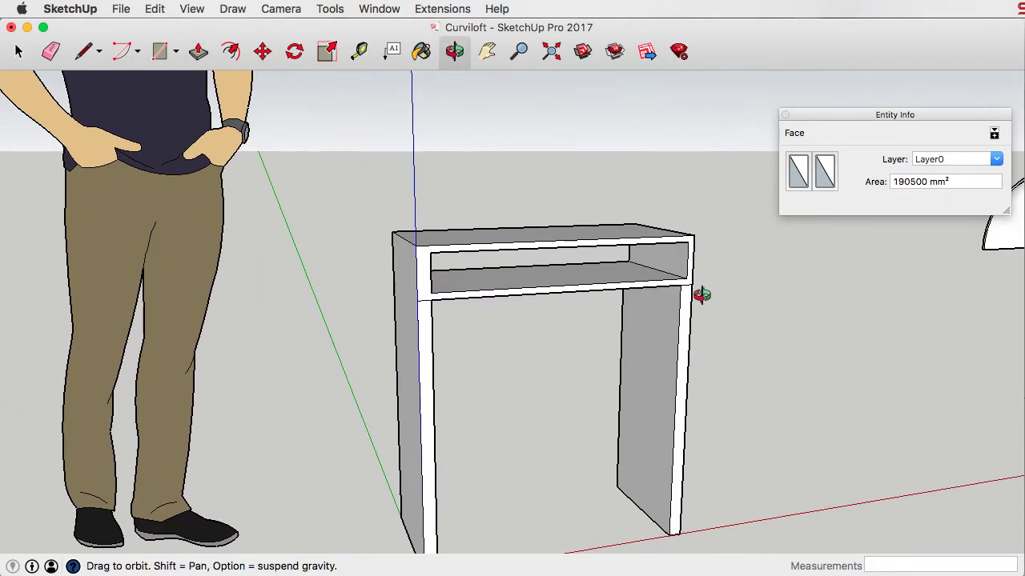
left_click(663, 267)
left_click(663, 320)
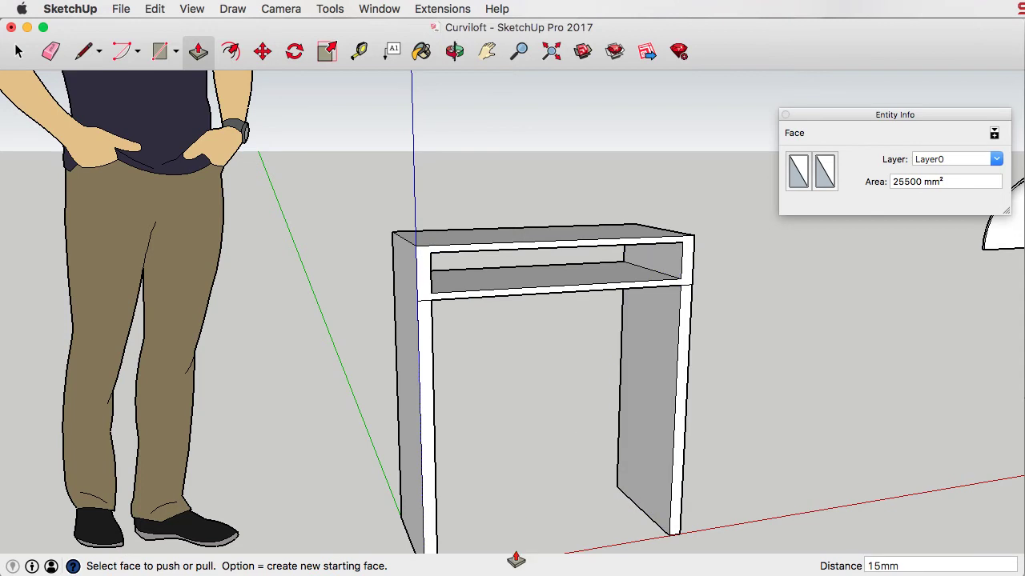
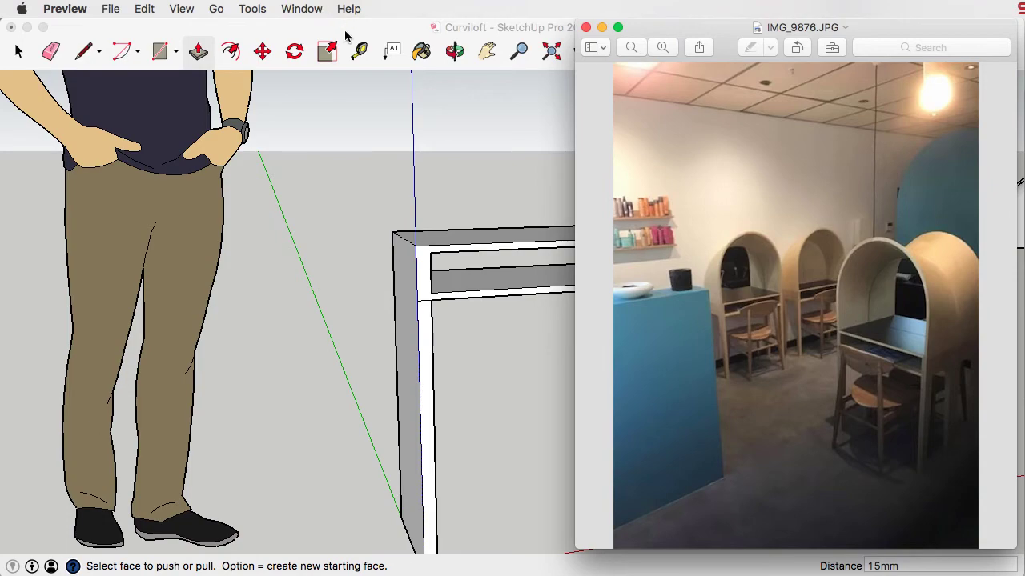
- Draw a 300 mm line across the desk's outer side face, level with the underside of the shelf
left_click(652, 377)
middle_click_drag(666, 376, 424, 260)
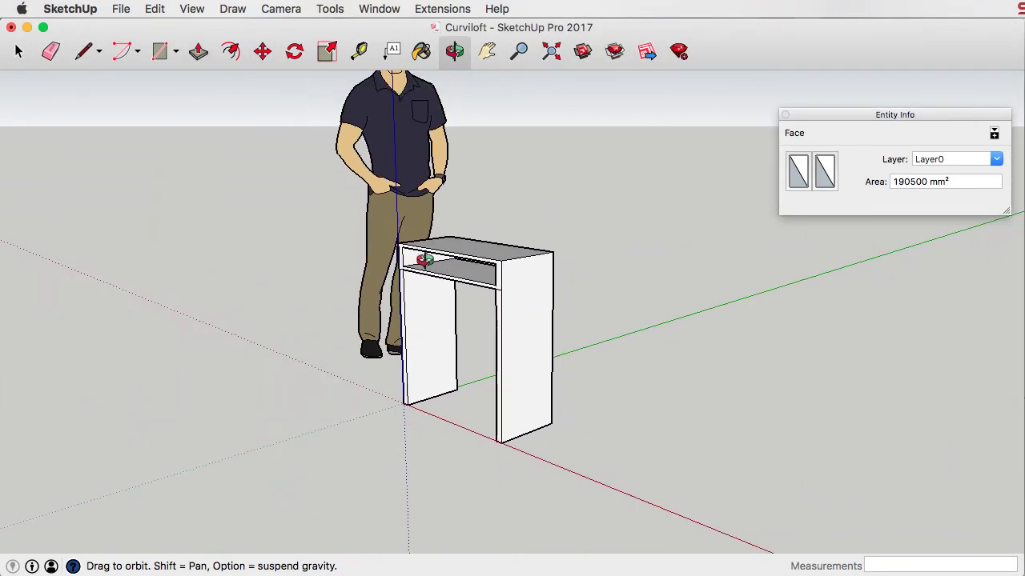
scroll(538, 377, "up", 6)
key("l")
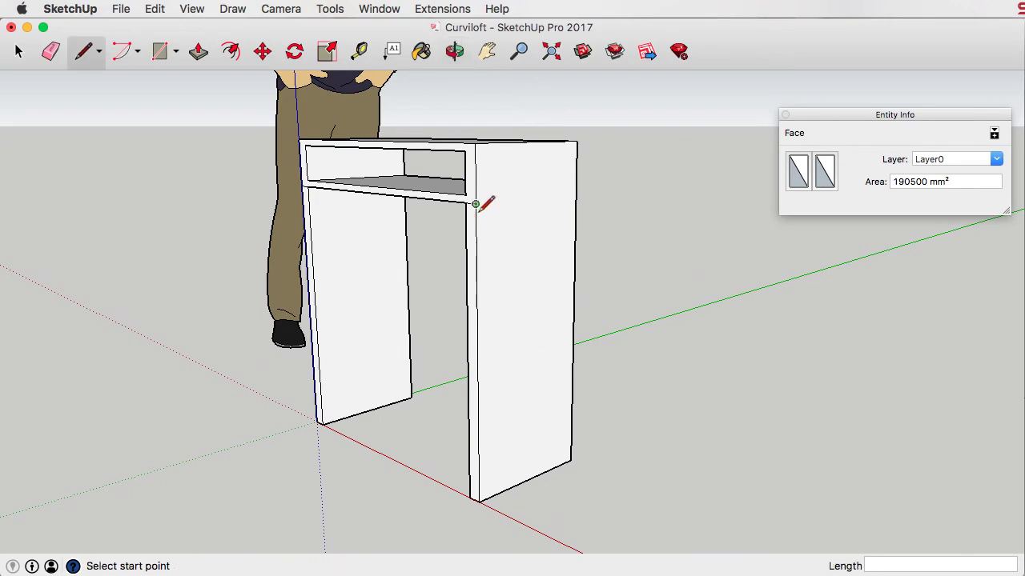
left_click(476, 203)
left_click(574, 194)
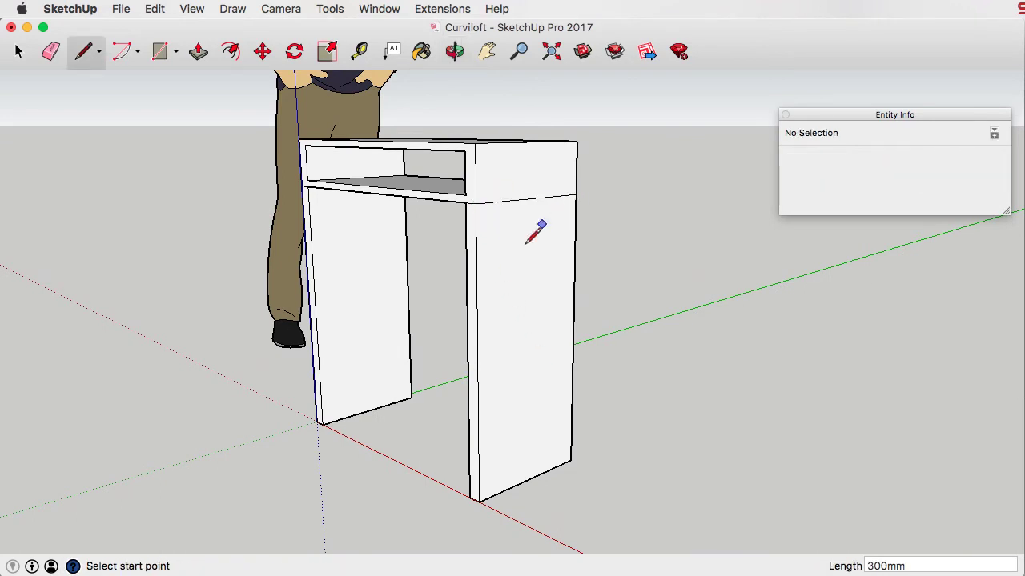
key("space")
left_click(478, 241)
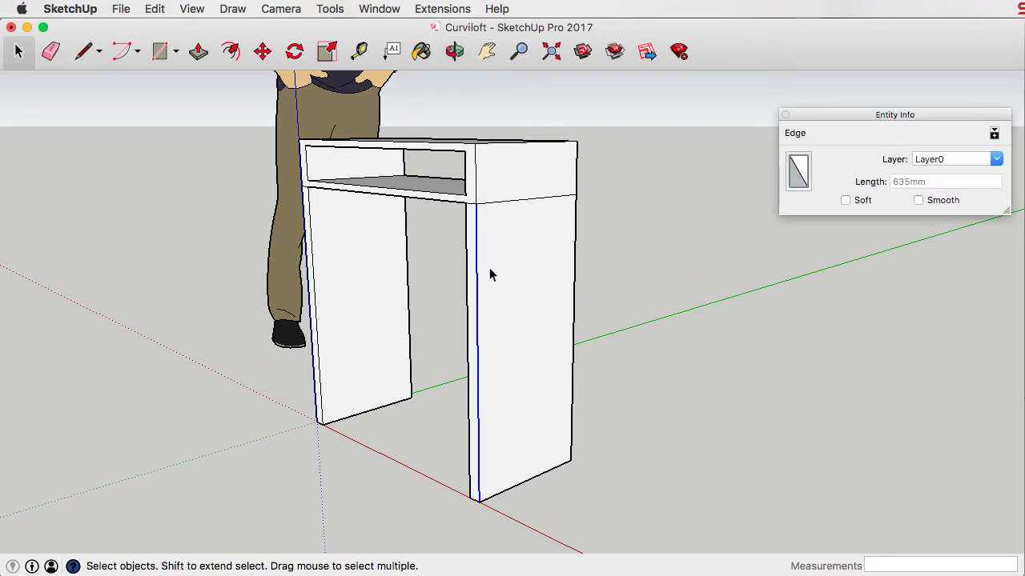
left_click(489, 274)
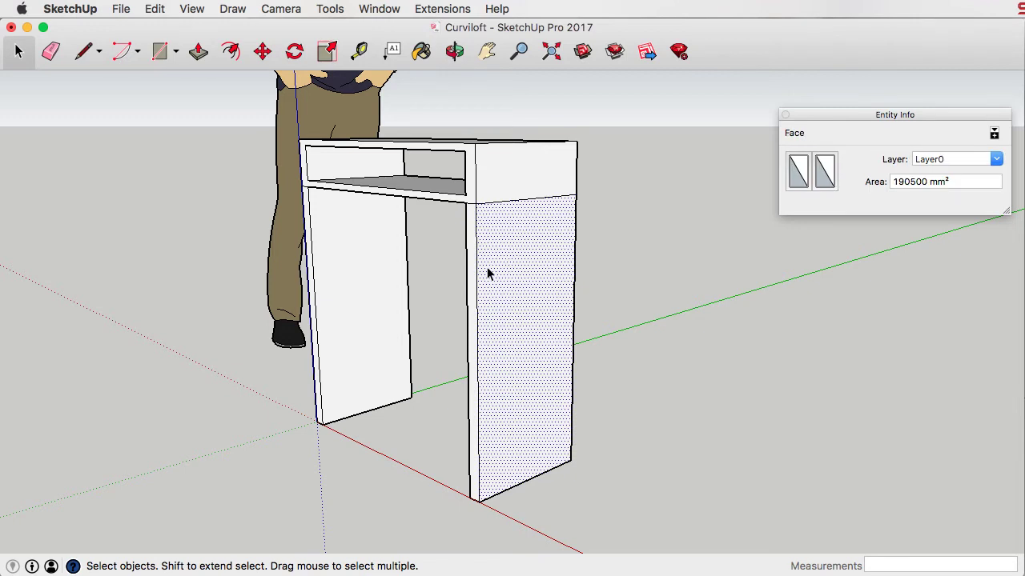
key("f")
left_click(476, 276)
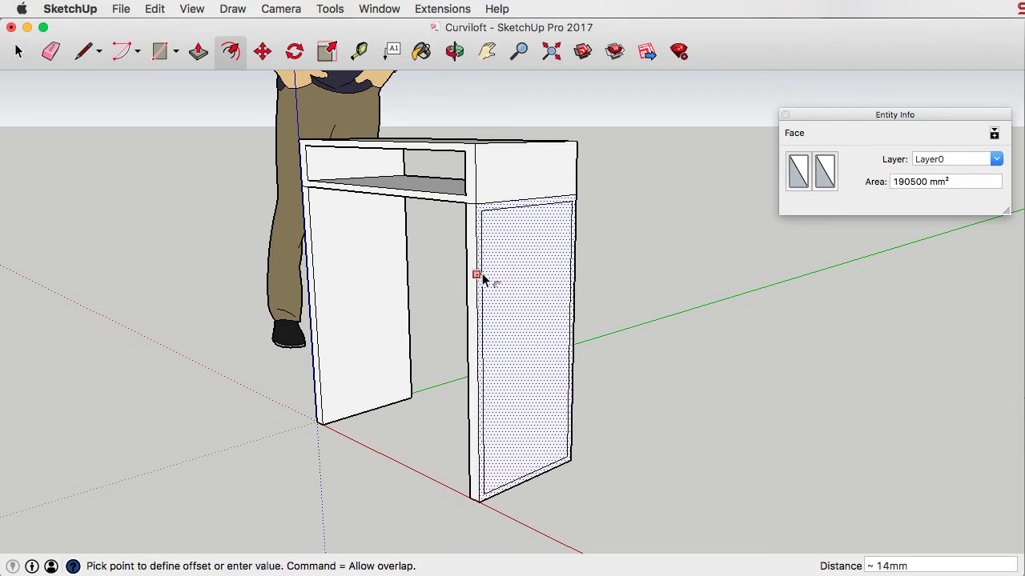
key("space")
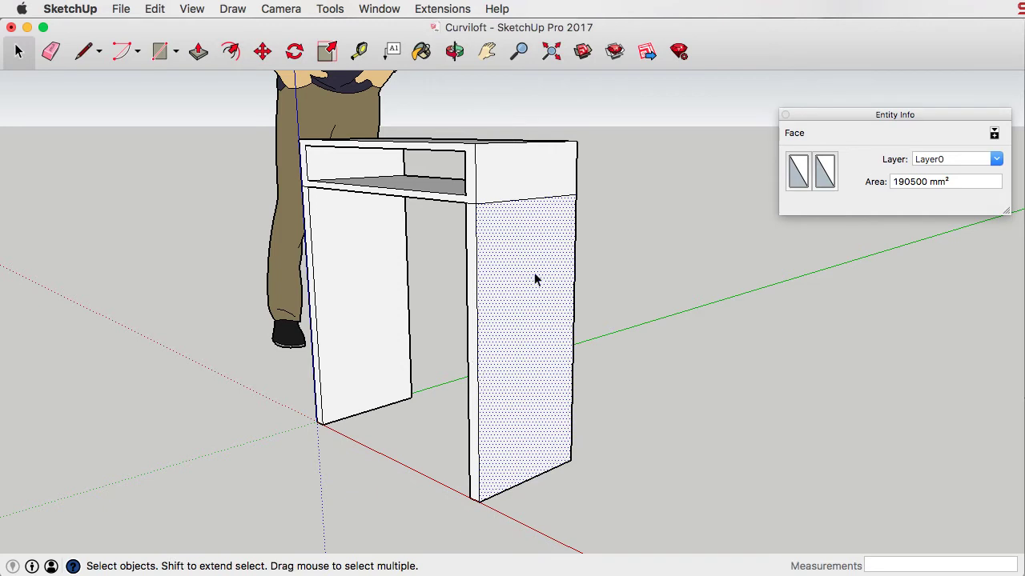
- Offset the two vertical edges and the upper edge of the desk's outer side face 40 mm inward, leaving the floor edge out
left_click(476, 274)
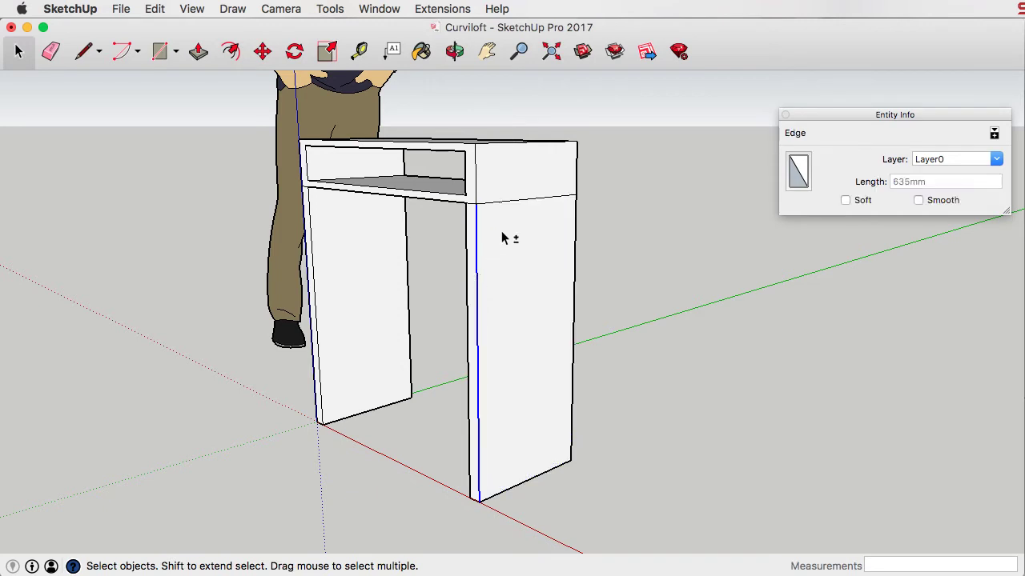
left_click(515, 203, "shift")
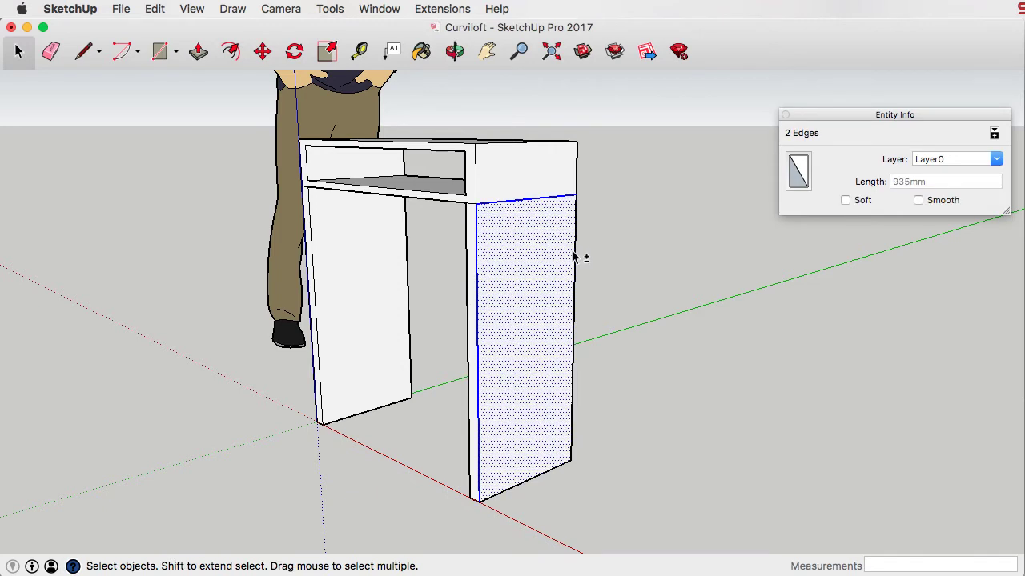
left_click(573, 251, "shift")
left_click(561, 256, "shift")
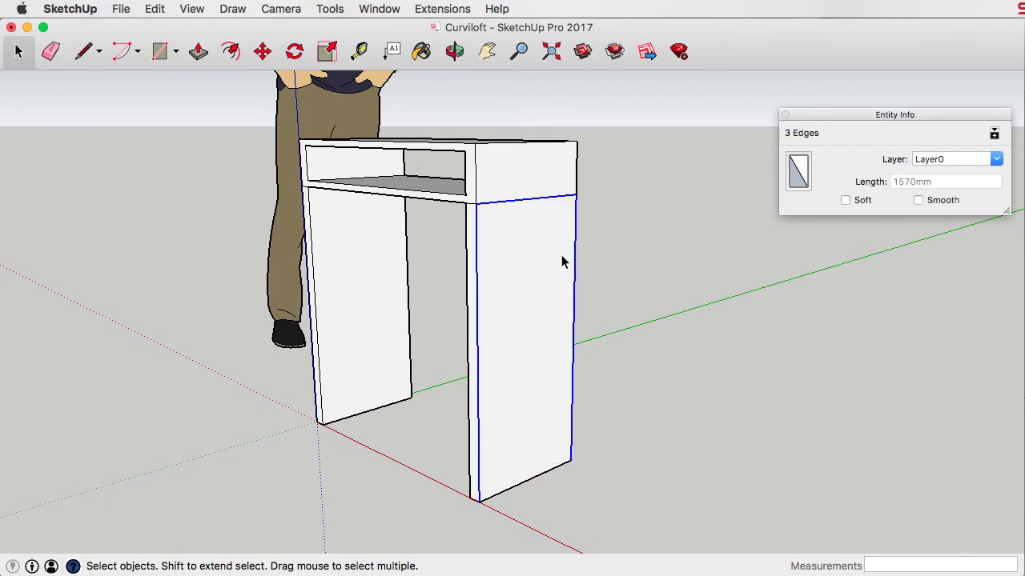
left_click(231, 50)
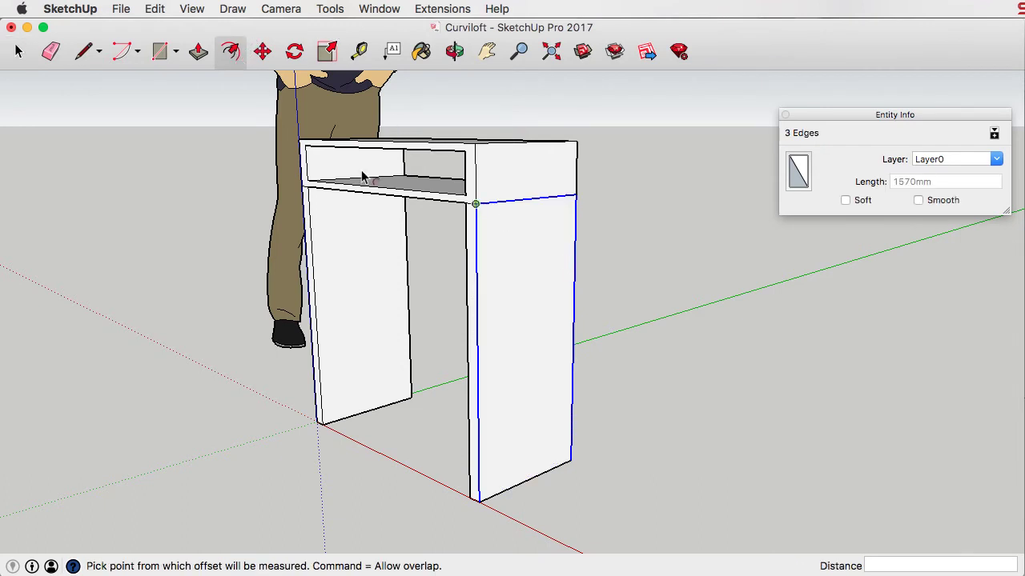
left_click(491, 294)
type("4")
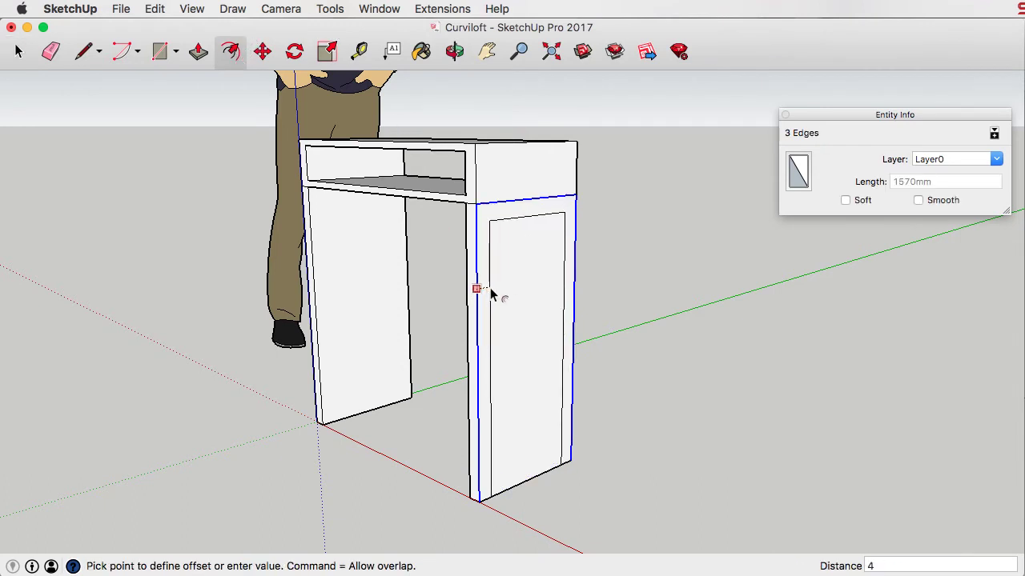
type("0")
key("Return")
- Move the upper edge of the inset outline 40 mm up onto the line below the shelf compartment
key("space")
left_click(516, 230)
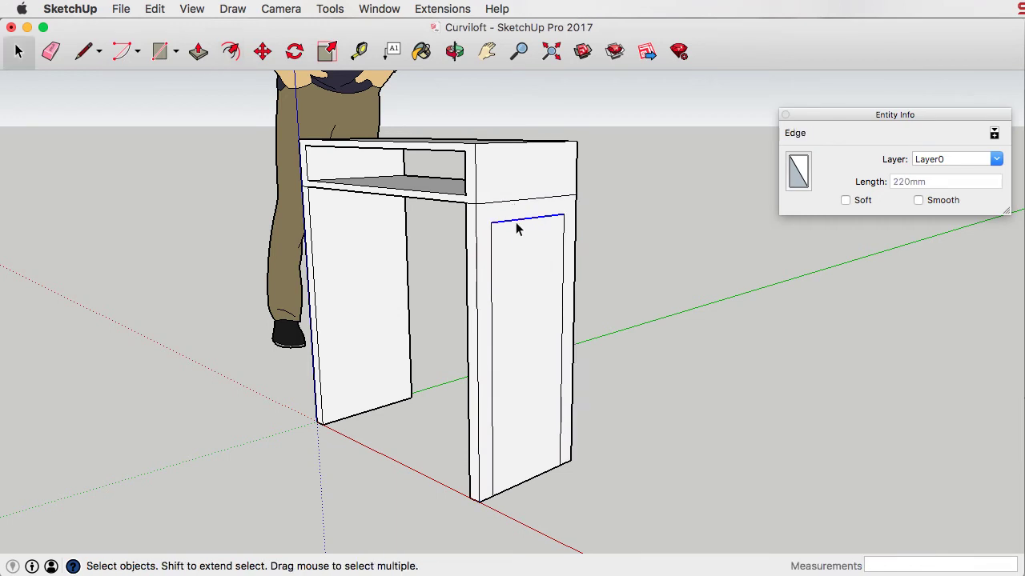
key("m")
left_click(492, 222)
left_click(490, 201)
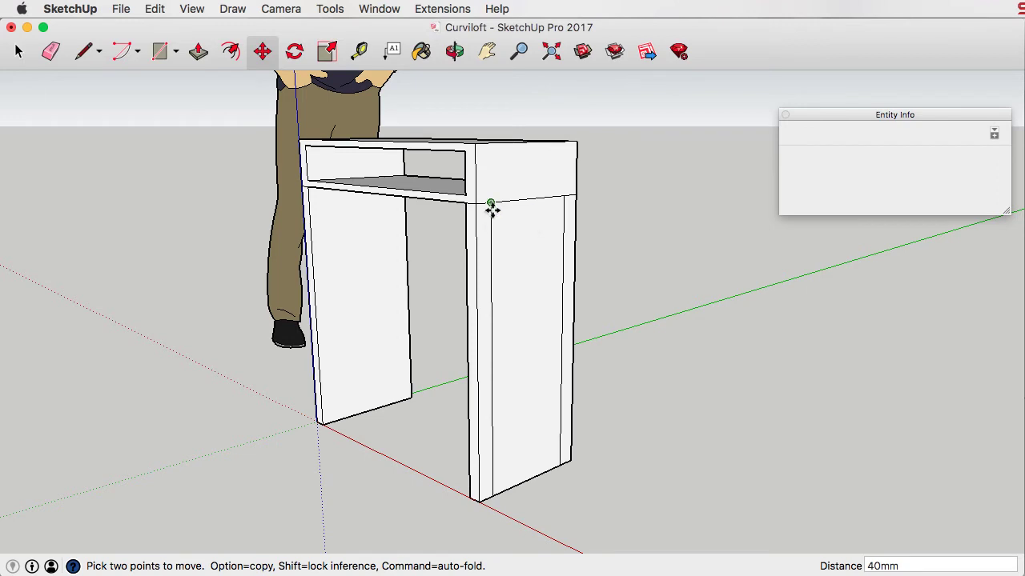
- Draw a 150 mm line down the front inset line from its upper end, then a level line across to the rear inset line
key("l")
left_click(489, 201)
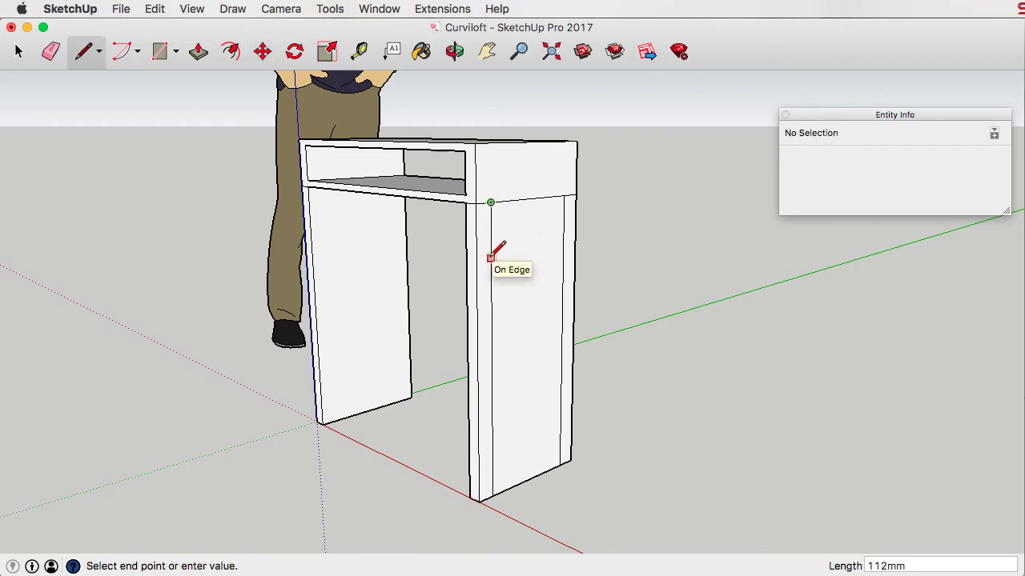
key("Return")
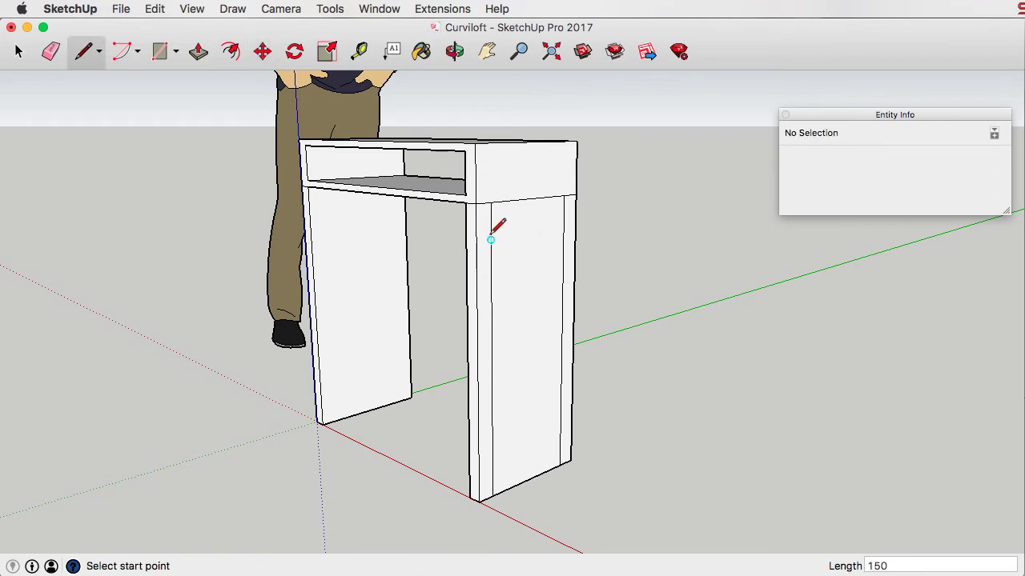
left_click(491, 277)
left_click(563, 264)
- Move the upper 150 mm segment of the front inset line 15 mm toward the middle of the side face
key("space")
left_click(492, 258)
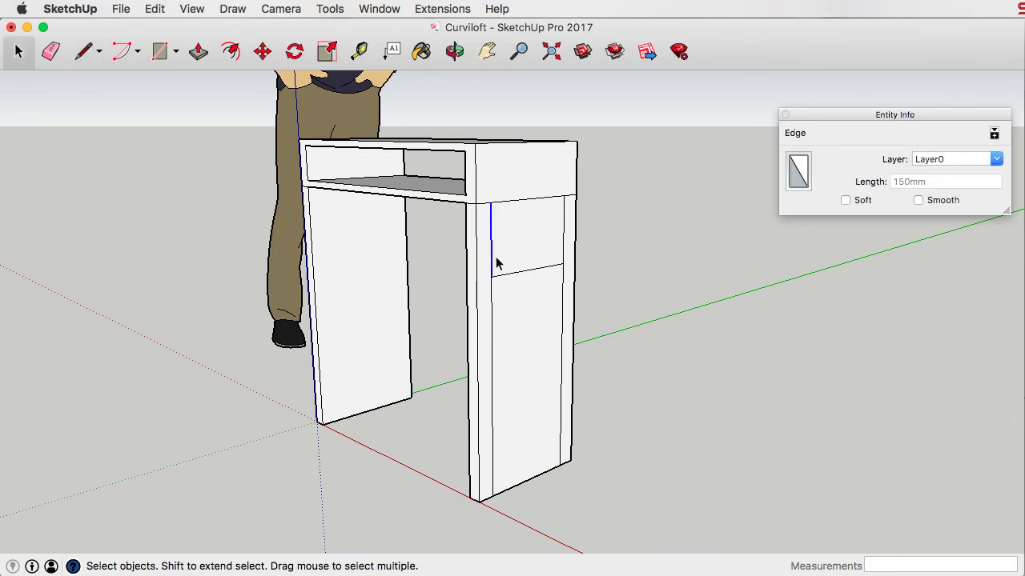
key("m")
left_click(495, 208)
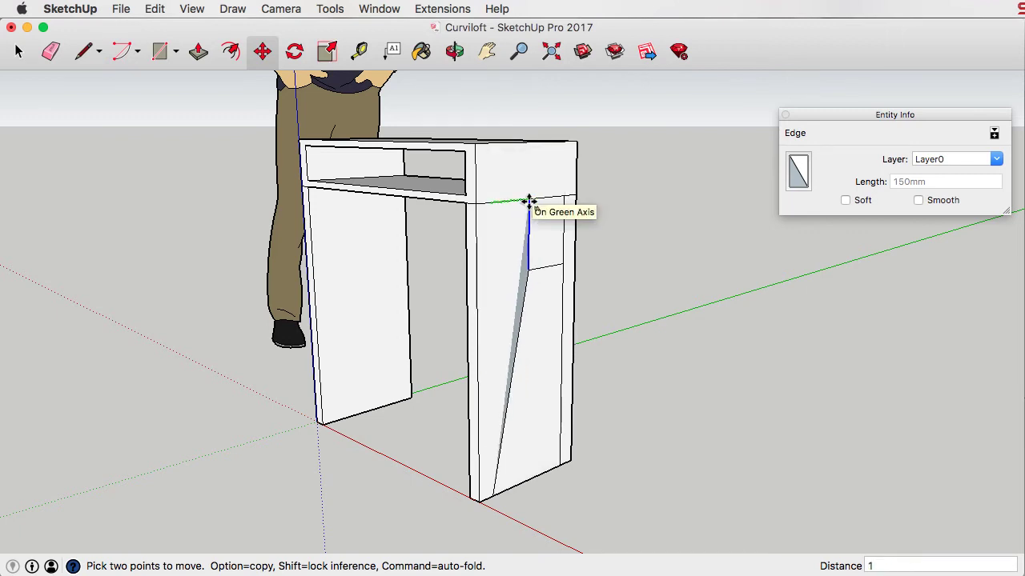
type("15")
key("Return")
key("space")
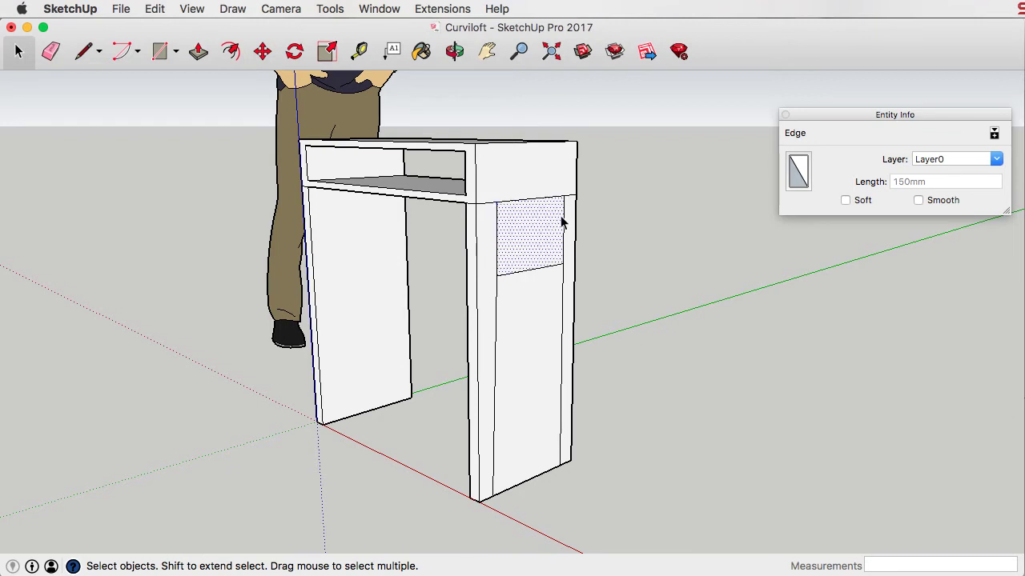
- Move the upper 150 mm segment of the rear inset line 15 mm toward the middle of the side face
left_click(564, 225)
key("m")
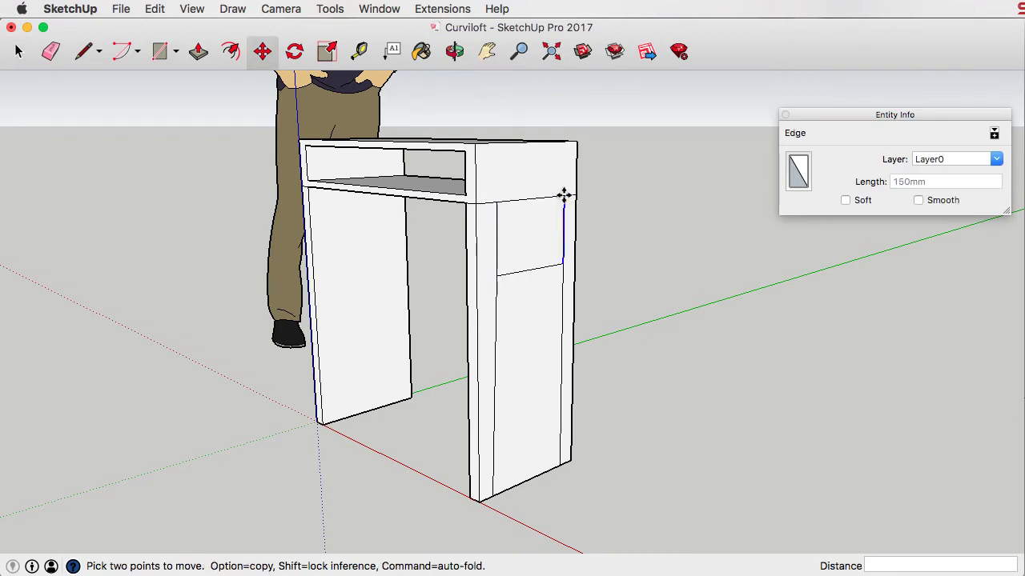
left_click(564, 196)
key("Escape")
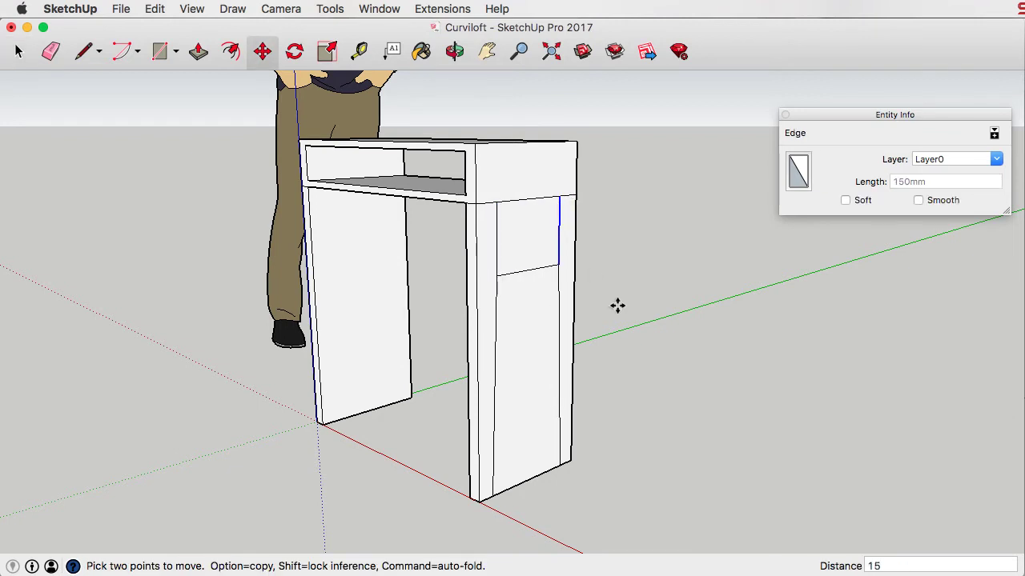
key("space")
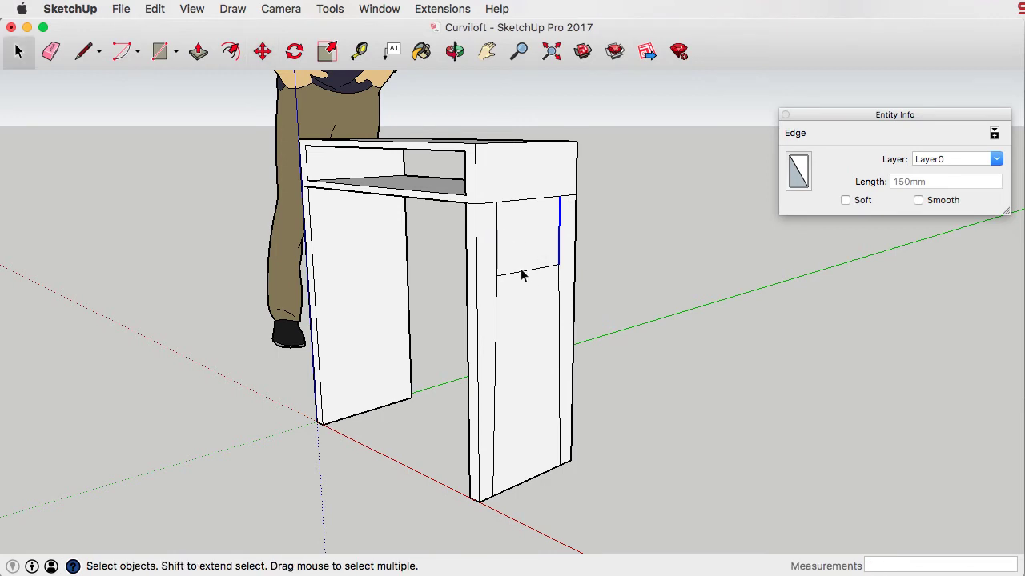
- Delete the horizontal line across the side face so the area between the two leg strips becomes one face
left_click(521, 272)
left_click(527, 273)
key("Escape")
key("p")
key("space")
left_click(513, 442)
key("m")
key("space")
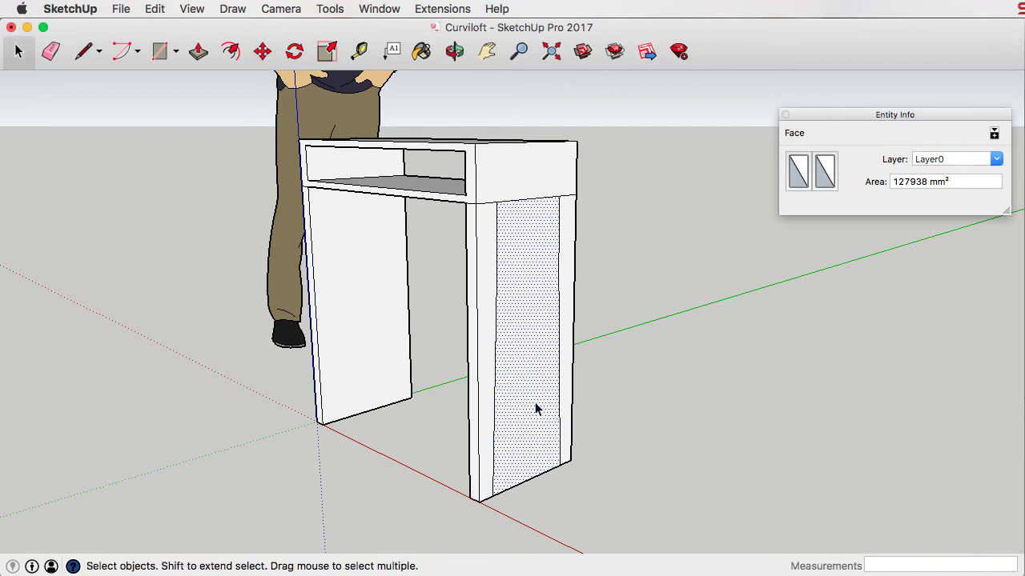
- Push the face between the leg strips through the side panel and delete the leftover face to separate the two tapered legs
key("p")
left_click_drag(542, 424, 467, 453)
key("space")
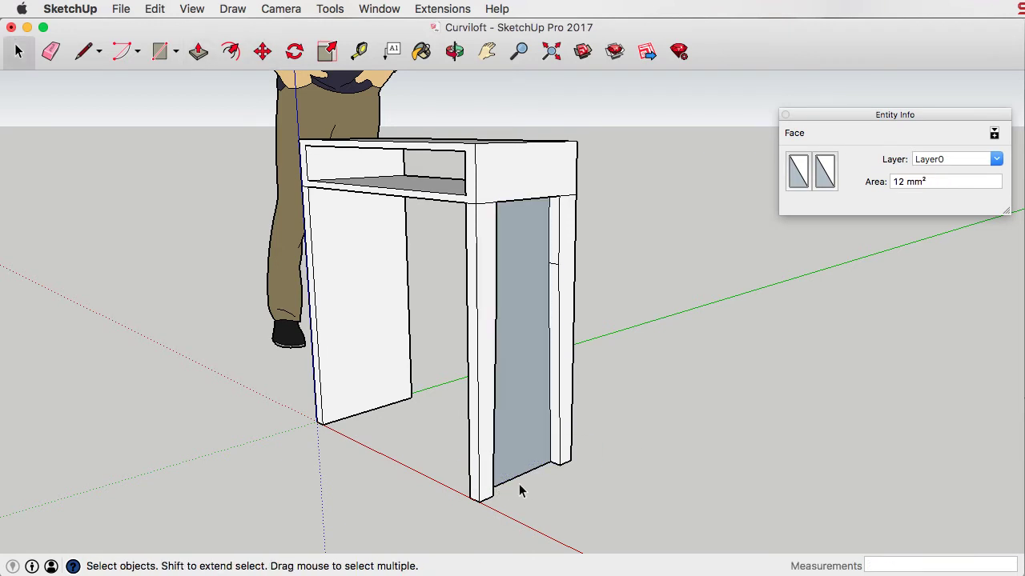
left_click(521, 492)
left_click(528, 477)
key("Delete")
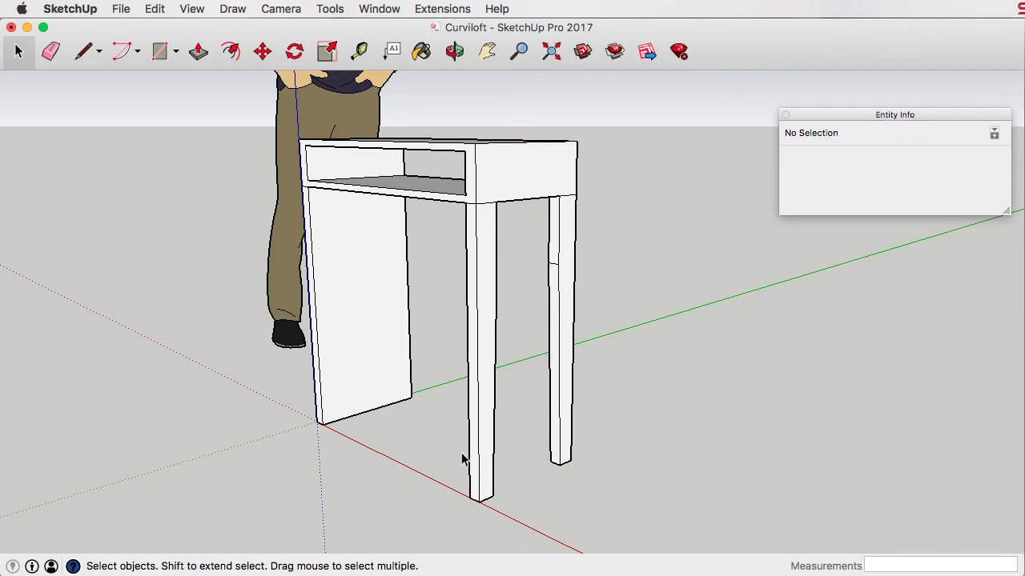
- Copy the outer faces of both finished legs 620 mm across onto the inner face of the opposite side panel
left_click(486, 454)
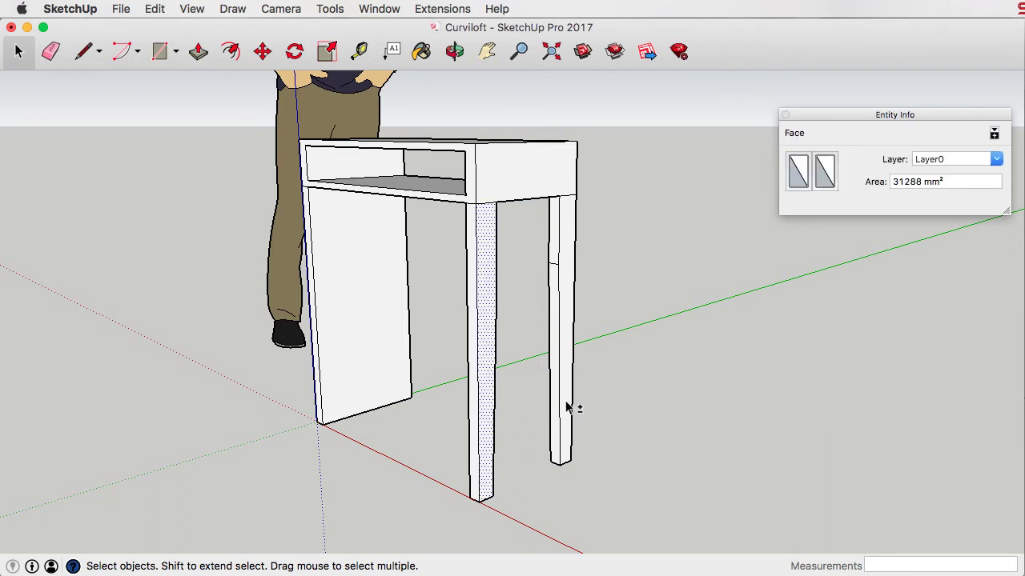
left_click(567, 408, "shift")
key("m")
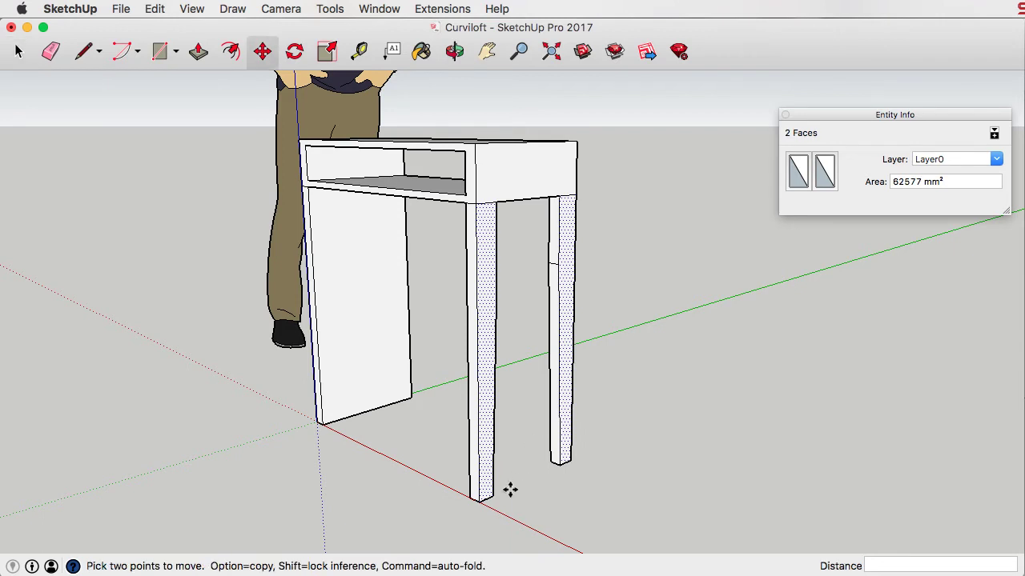
left_click(482, 500)
key("alt")
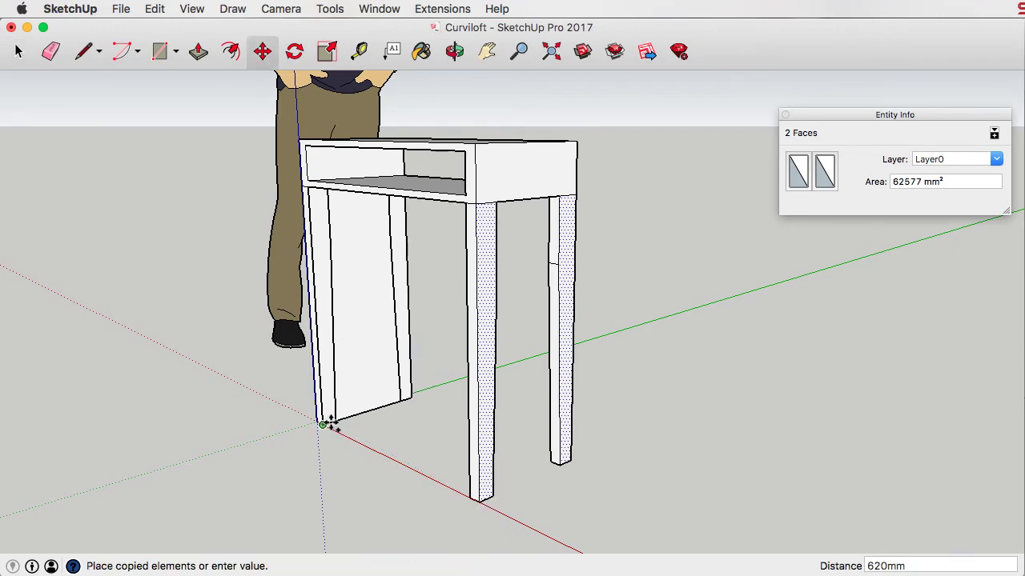
left_click(323, 421)
key("space")
left_click(404, 455)
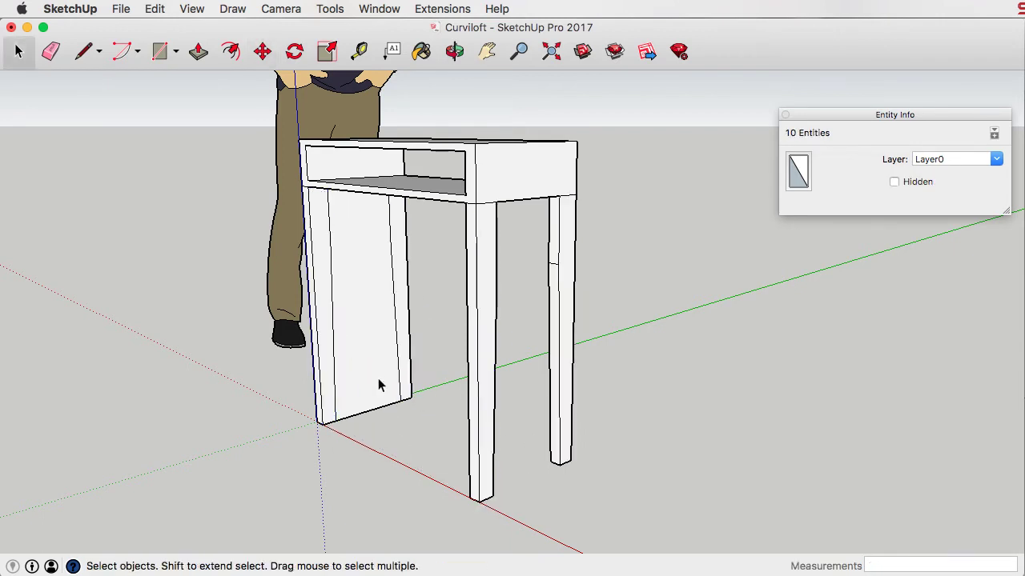
- Push the face between the copied leg outlines 30 mm through the opposite side panel to separate its legs
key("p")
left_click(383, 392)
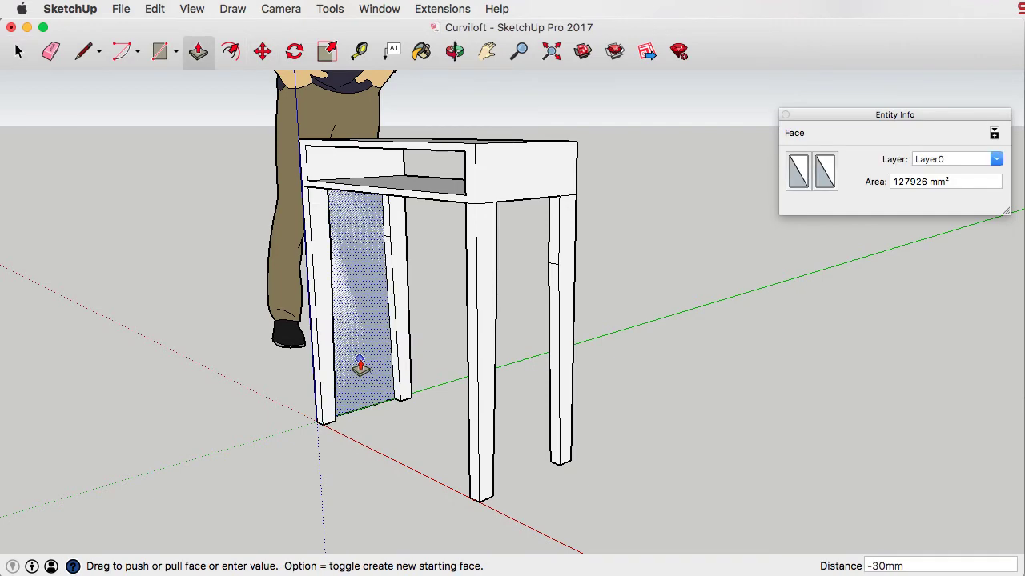
left_click(359, 366)
key("space")
- Draw an upright 650 by 150 mm rectangle rising from the rear edge of the desktop
middle_click_drag(403, 429, 600, 398)
scroll(606, 265, "down", 3)
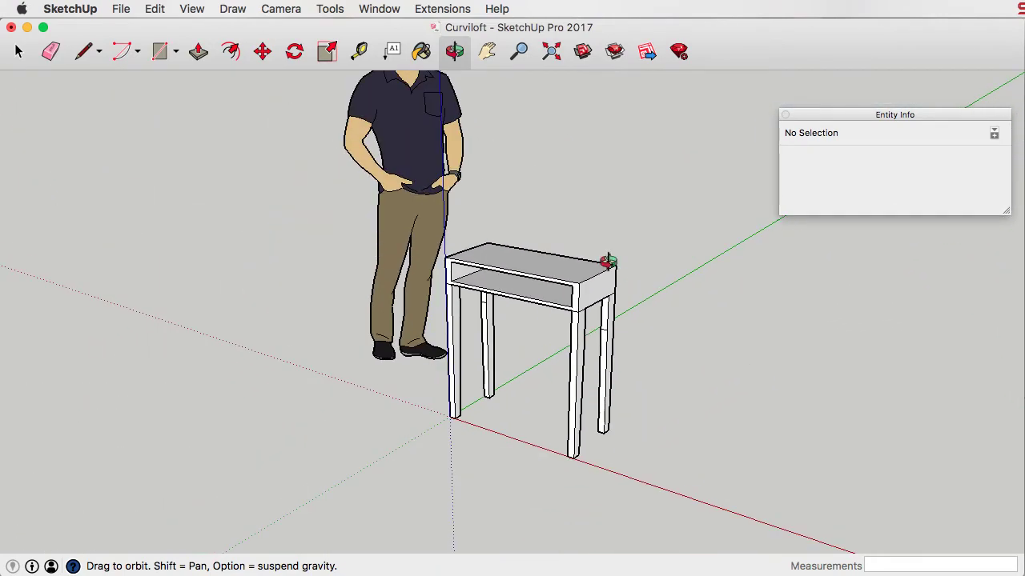
scroll(574, 263, "up", 6)
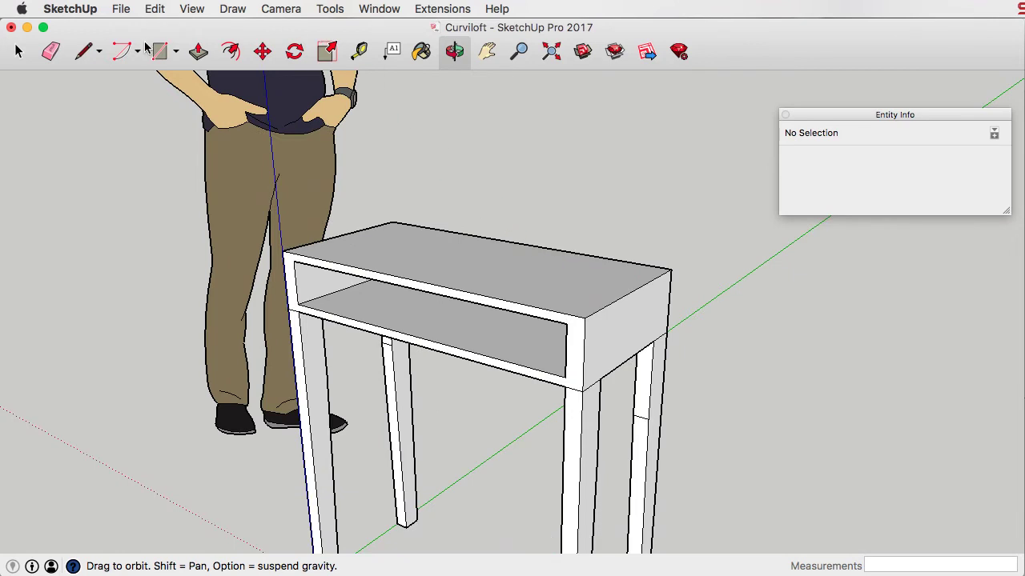
left_click(160, 52)
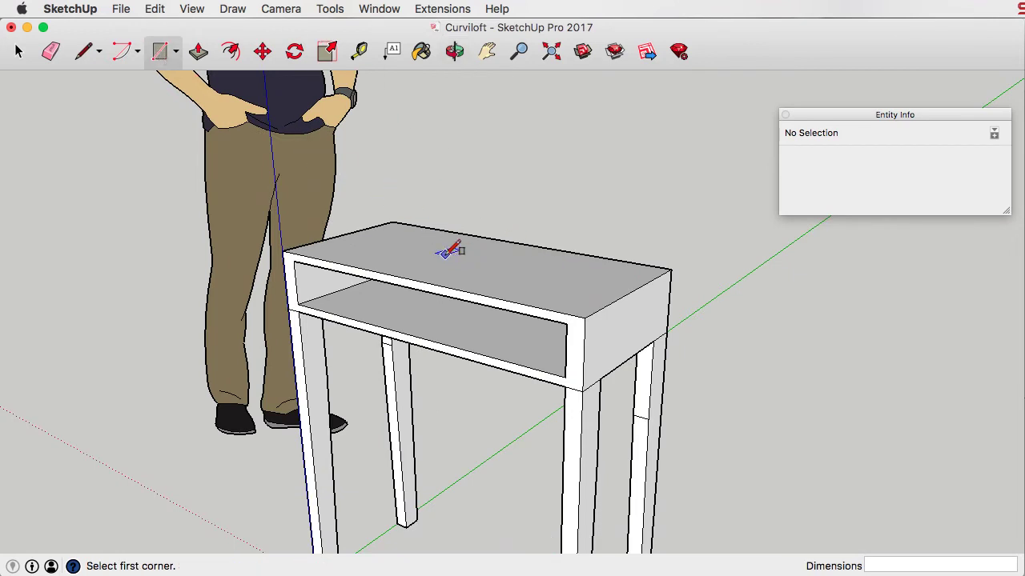
left_click(393, 221)
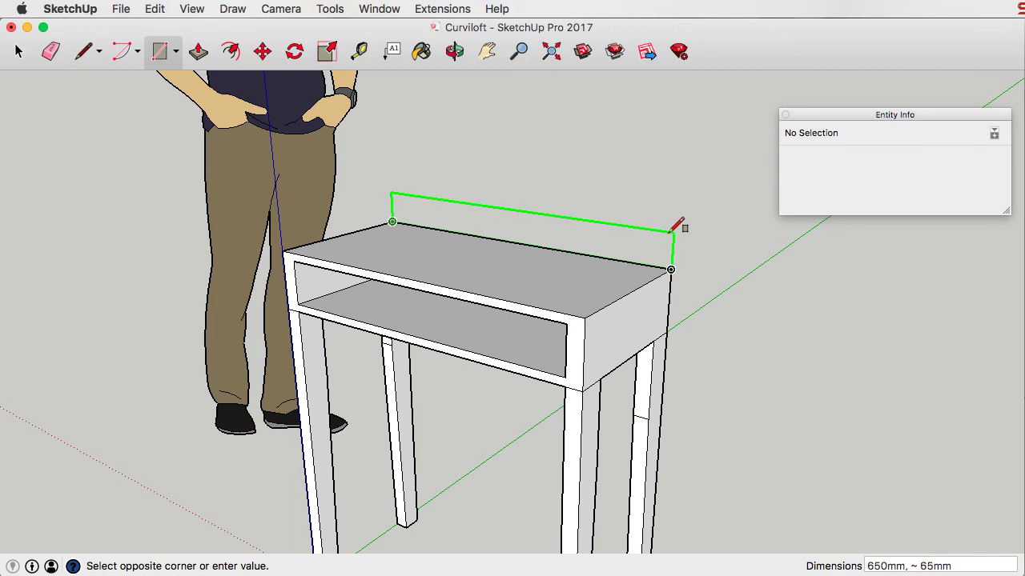
type("650,150")
key("Return")
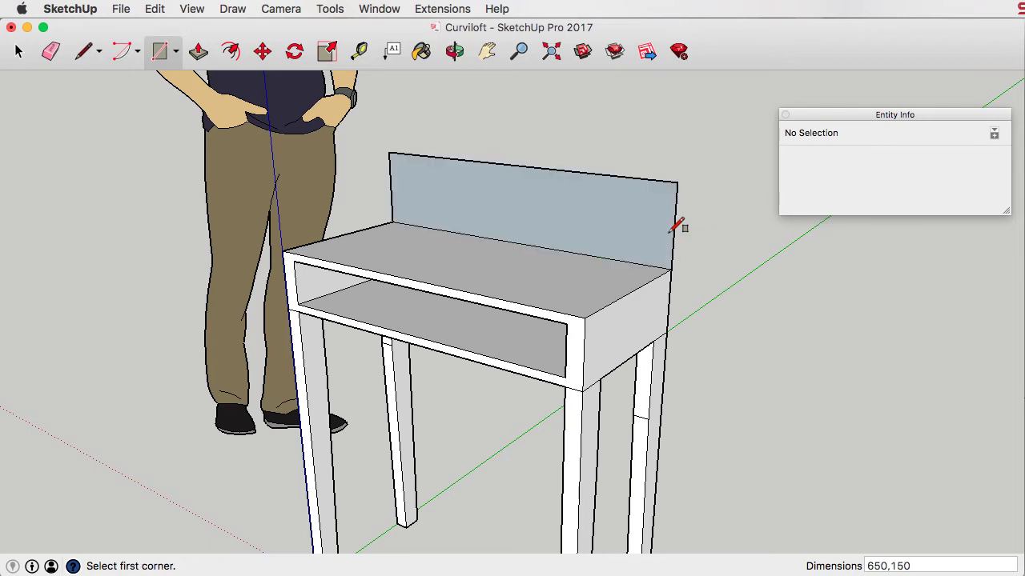
- Draw a 180-degree arc centred on the upright rectangle's upper edge, spanning its corners, and erase the dividing line beneath it
left_click(124, 49)
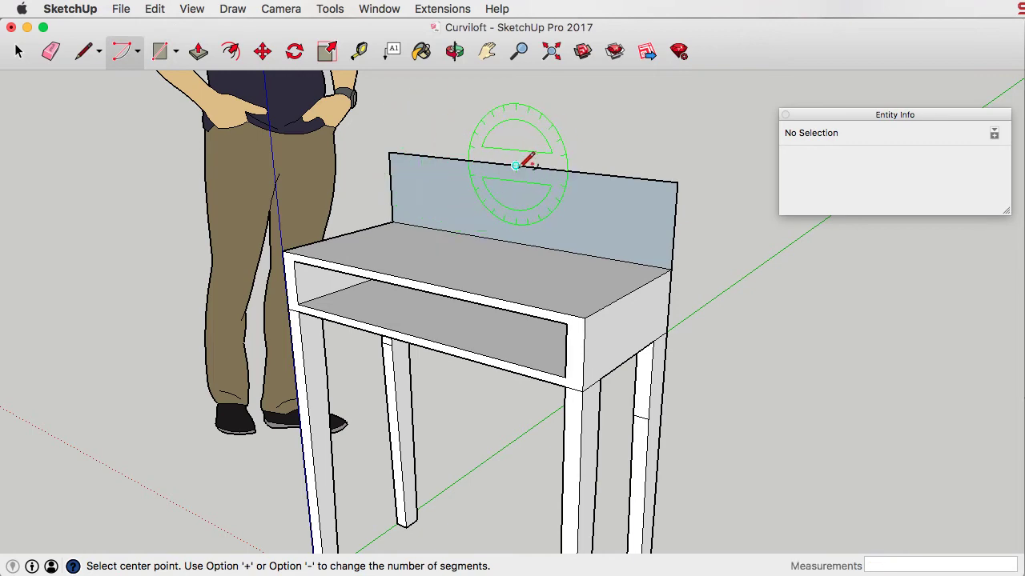
left_click(516, 165)
left_click(389, 152)
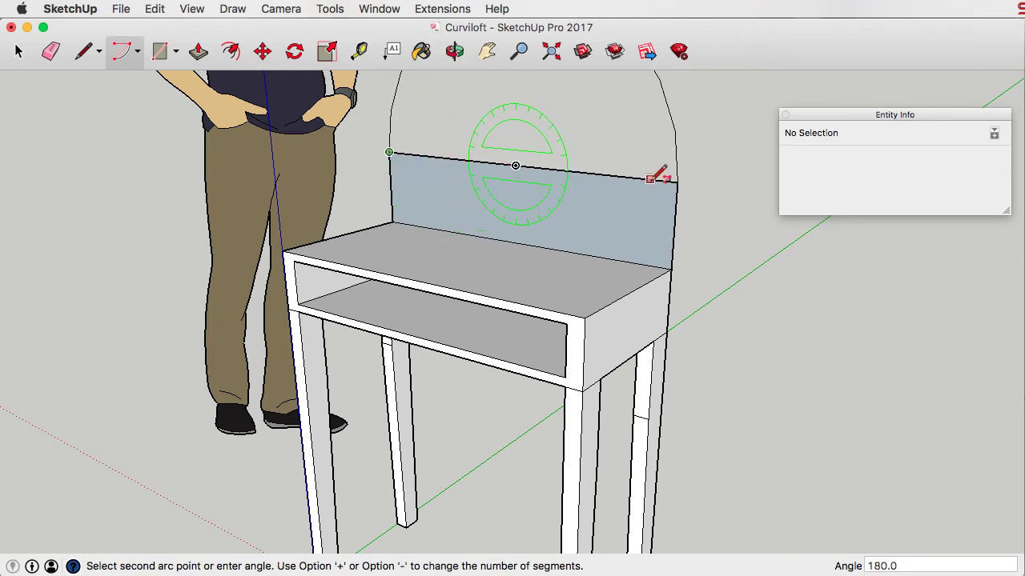
left_click(677, 181)
scroll(593, 284, "down", 3)
scroll(576, 216, "down", 1)
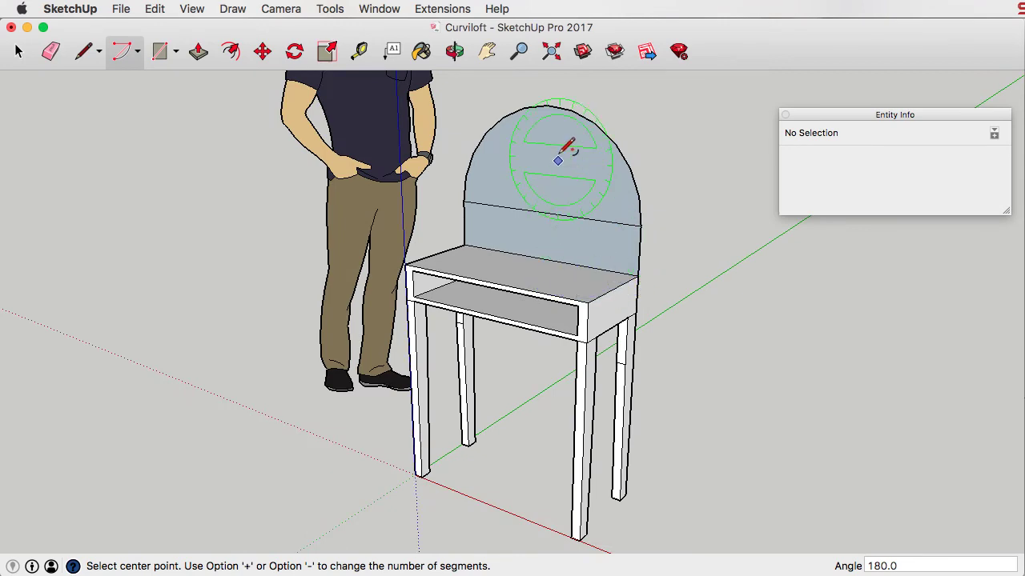
scroll(561, 149, "up", 5)
key("e")
left_click(546, 309)
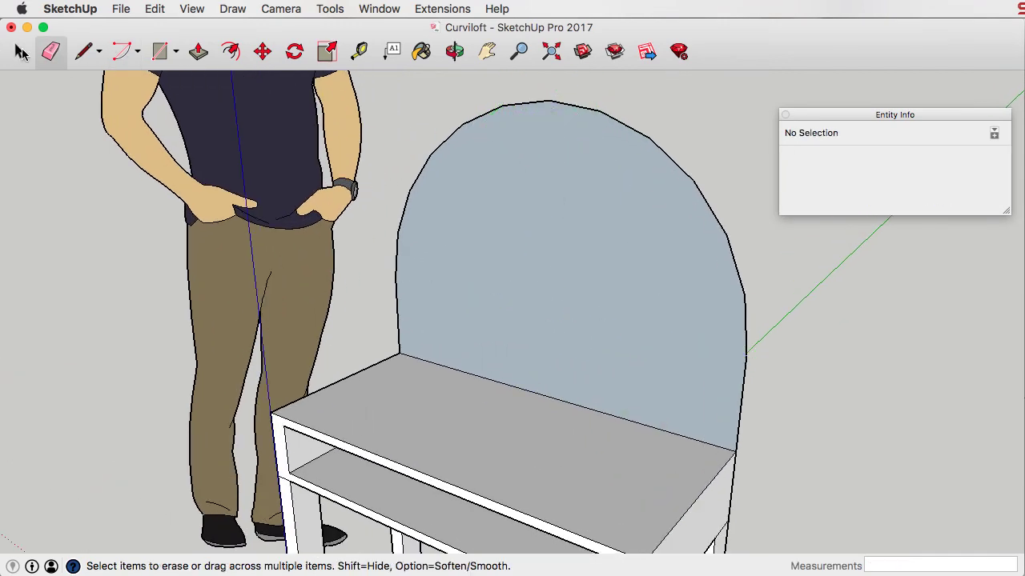
- Set the number of segments of the panel's arc to 24
left_click(20, 52)
left_click(490, 118)
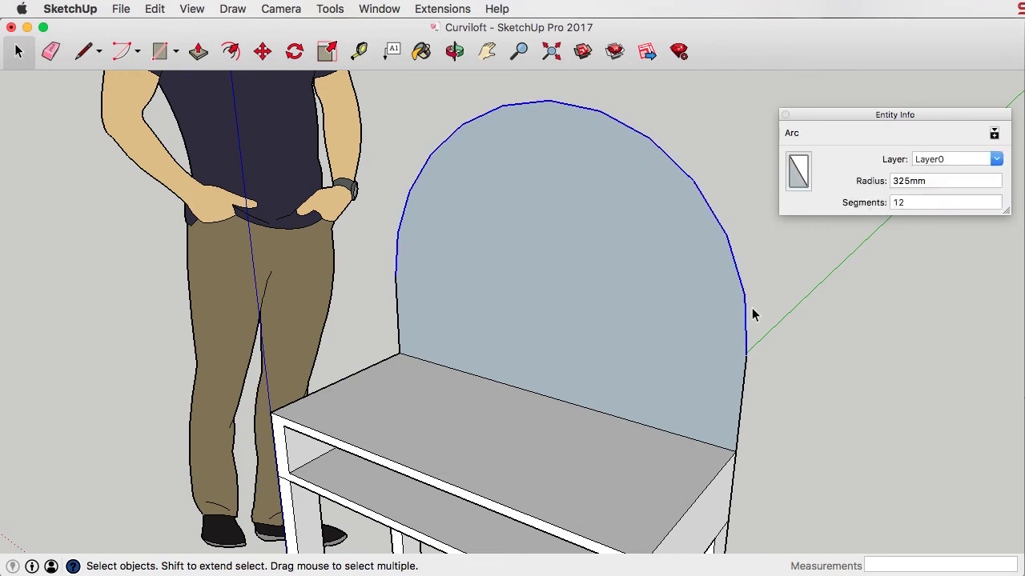
left_click_drag(891, 124, 889, 101)
left_click(894, 180)
key("Return")
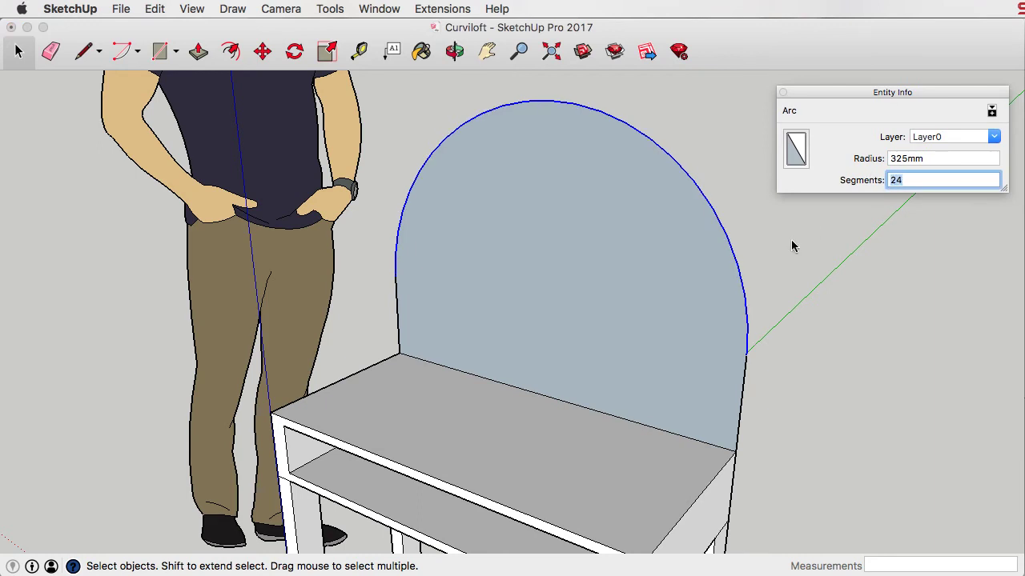
left_click(681, 251)
left_click(812, 272)
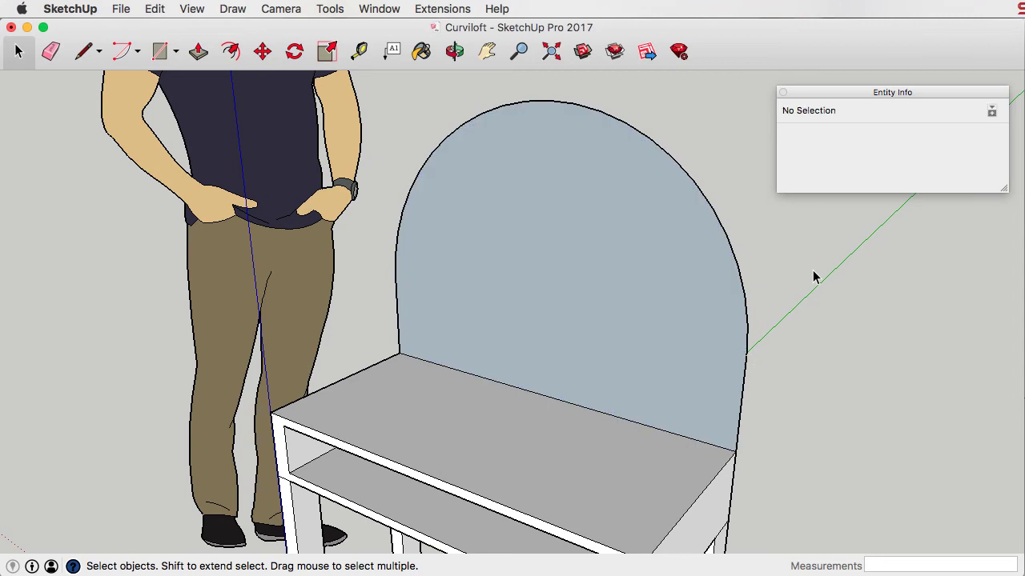
- Offset the back panel's arc and two upright edges 18 mm inward and delete the face inside the offset
scroll(654, 224, "down", 5)
scroll(652, 224, "up", 4)
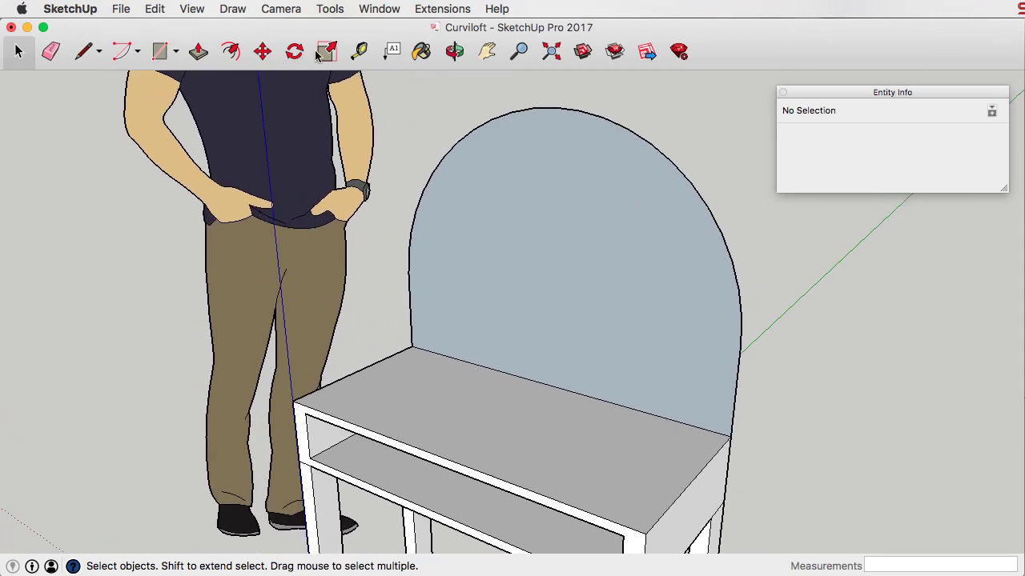
left_click(411, 266)
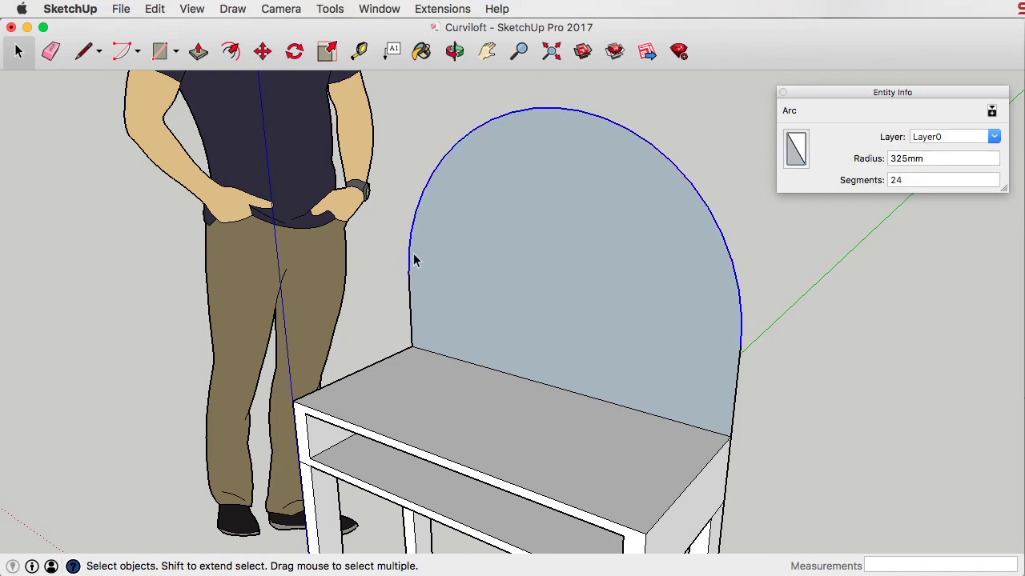
left_click(412, 292, "shift")
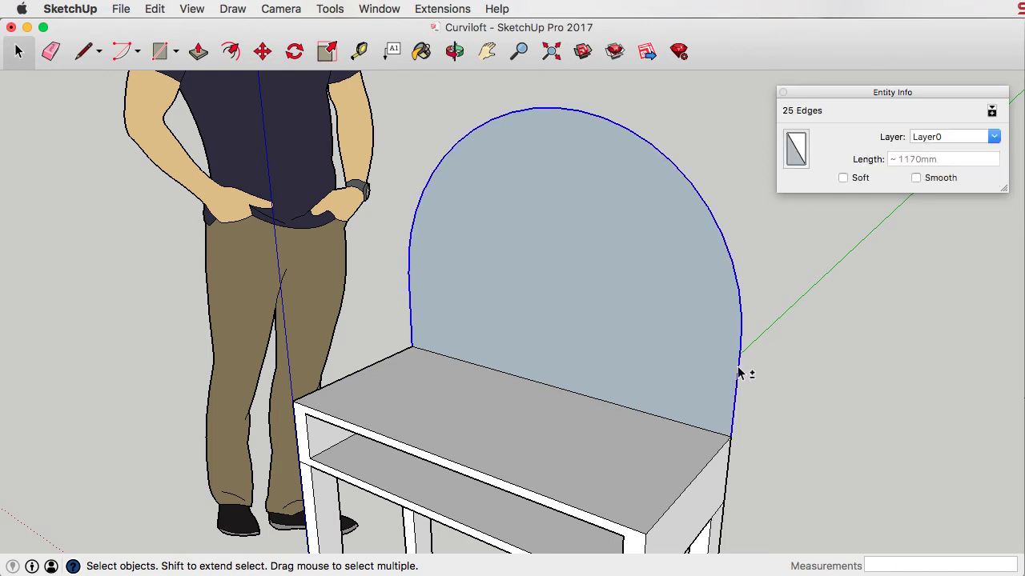
left_click(231, 50)
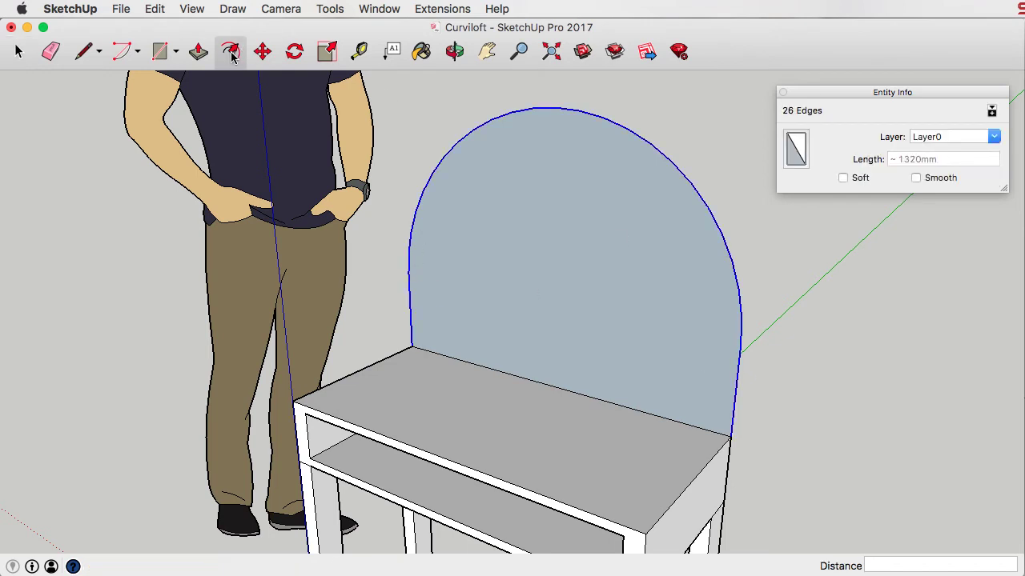
left_click(423, 303)
type("1")
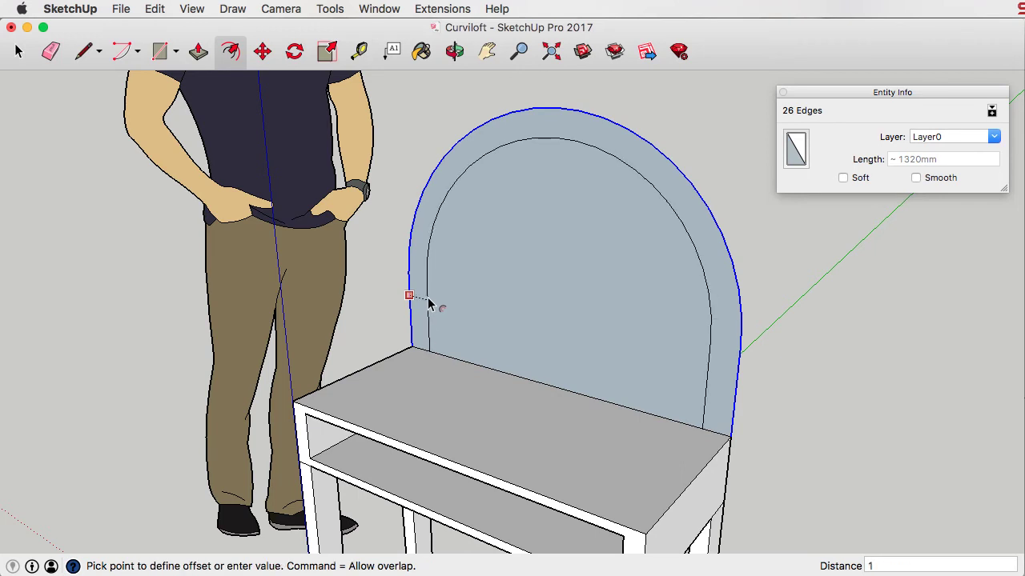
type("8")
key("Return")
key("space")
left_click(545, 323)
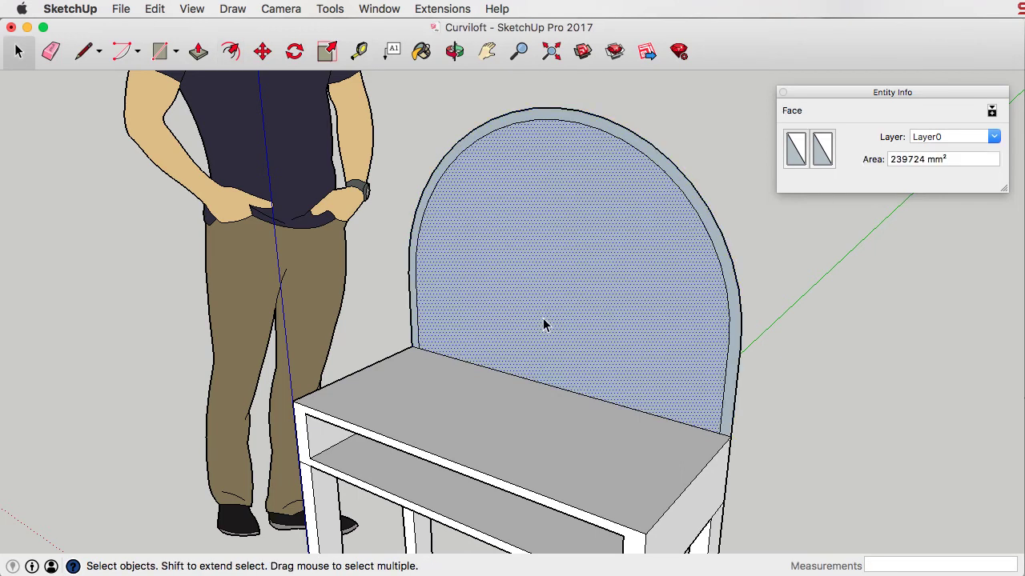
key("Delete")
- Pull the thin arched profile 300 mm forward, flush with the front corner of the desk
key("p")
left_click(675, 183)
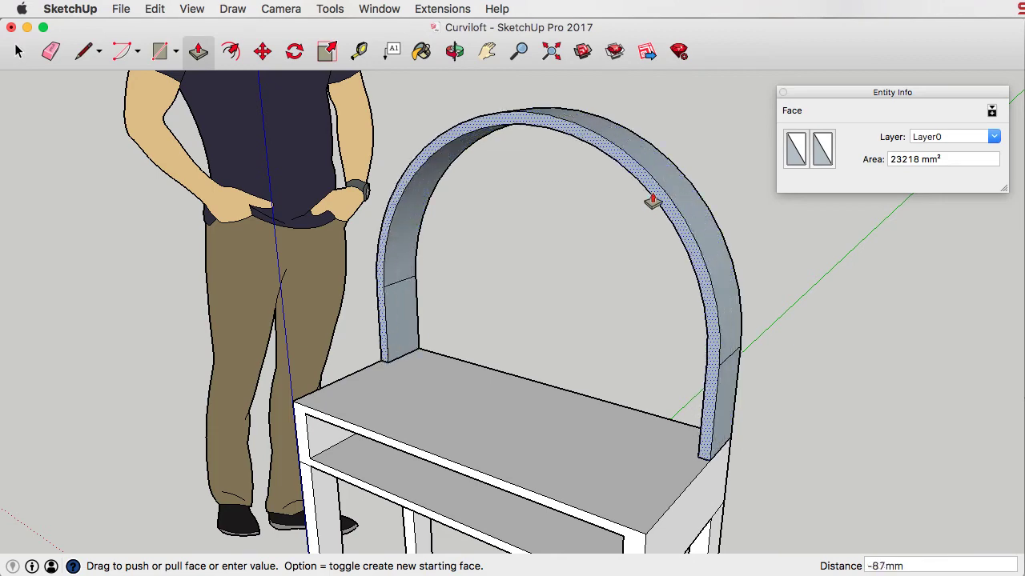
type("100")
key("Return")
scroll(649, 204, "down", 2)
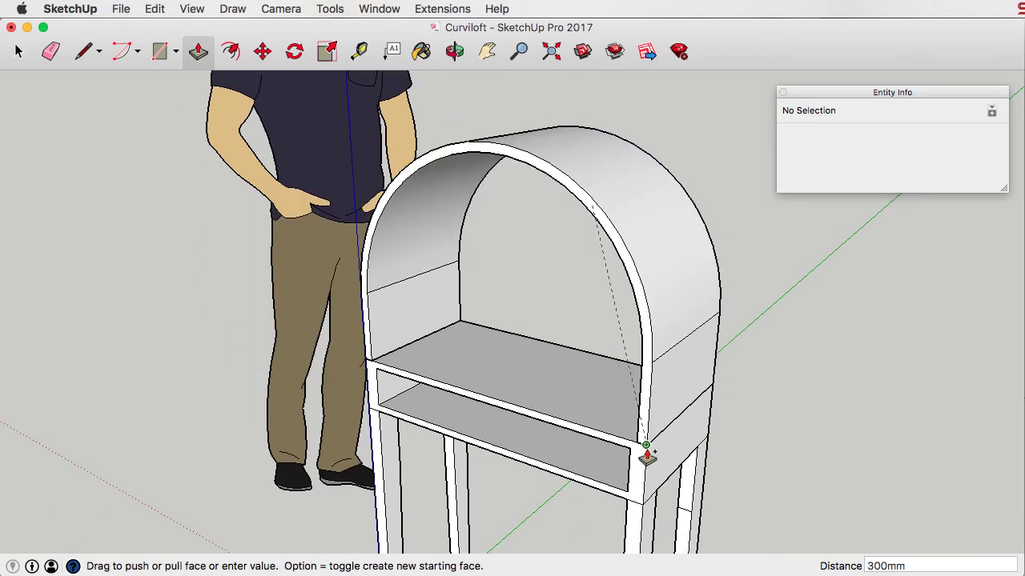
left_click(646, 454)
scroll(632, 240, "down", 2)
scroll(553, 178, "up", 5)
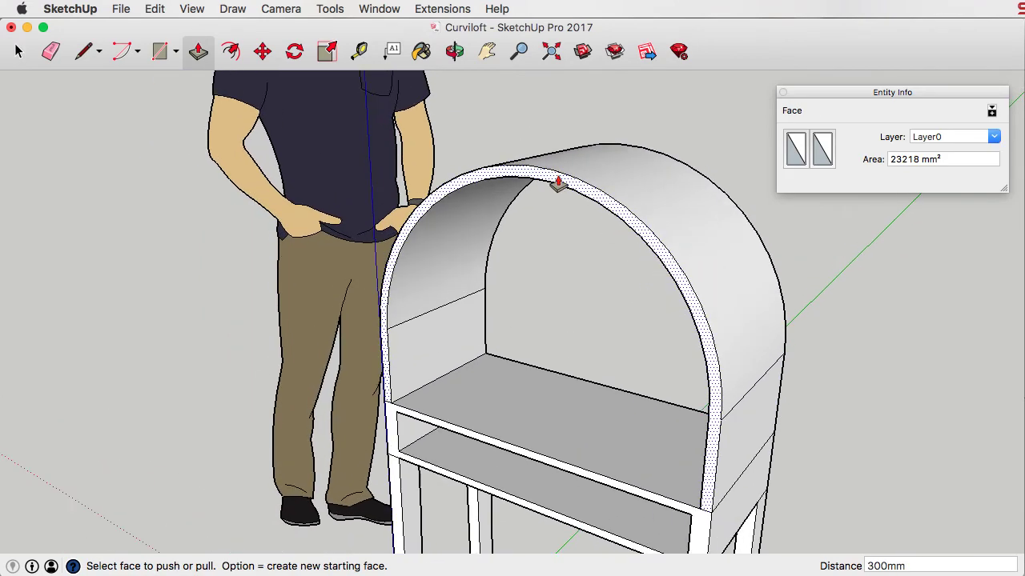
- Move the outer and inner arc edges of the arch's front face up 130 mm along the blue axis
key("space")
left_click(552, 173)
left_click(551, 173, "shift")
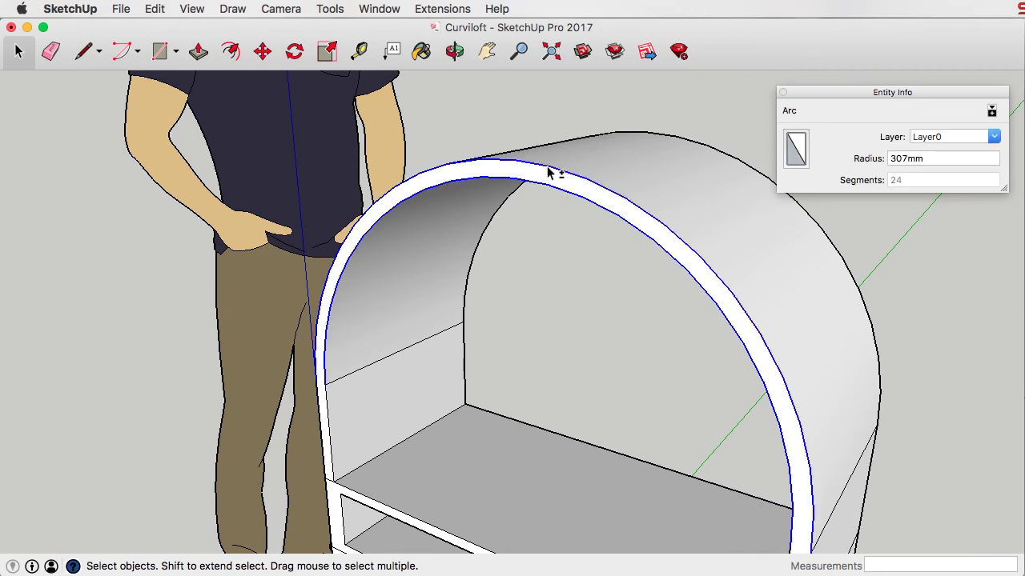
scroll(549, 176, "down", 2)
key("m")
left_click(573, 285)
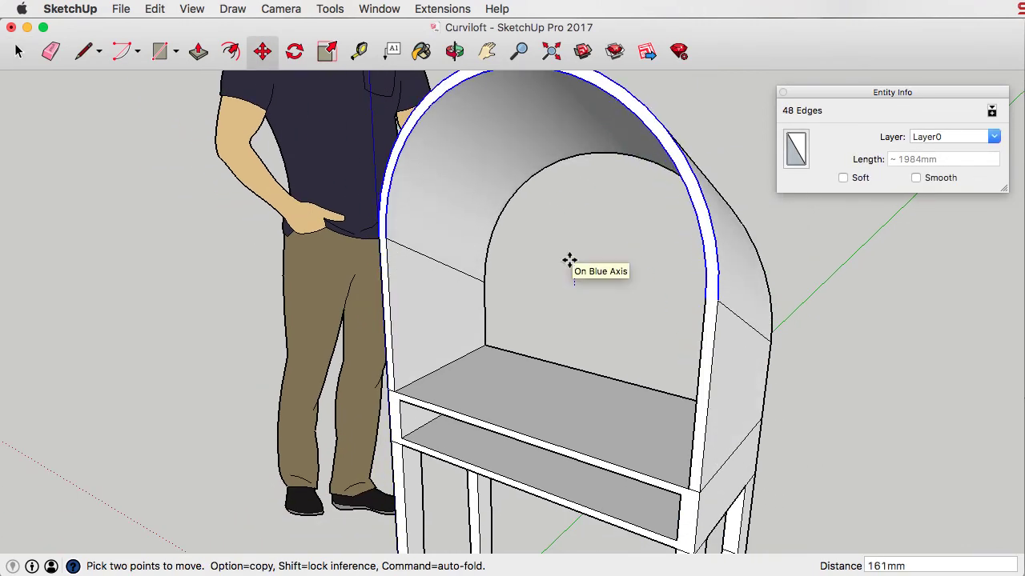
left_click(569, 263)
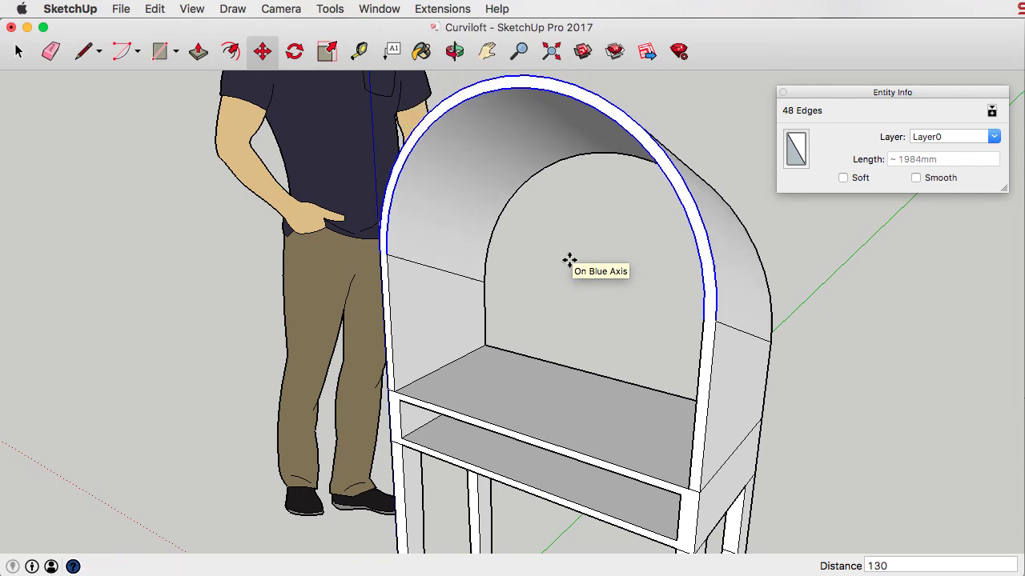
key("space")
scroll(732, 297, "down", 4)
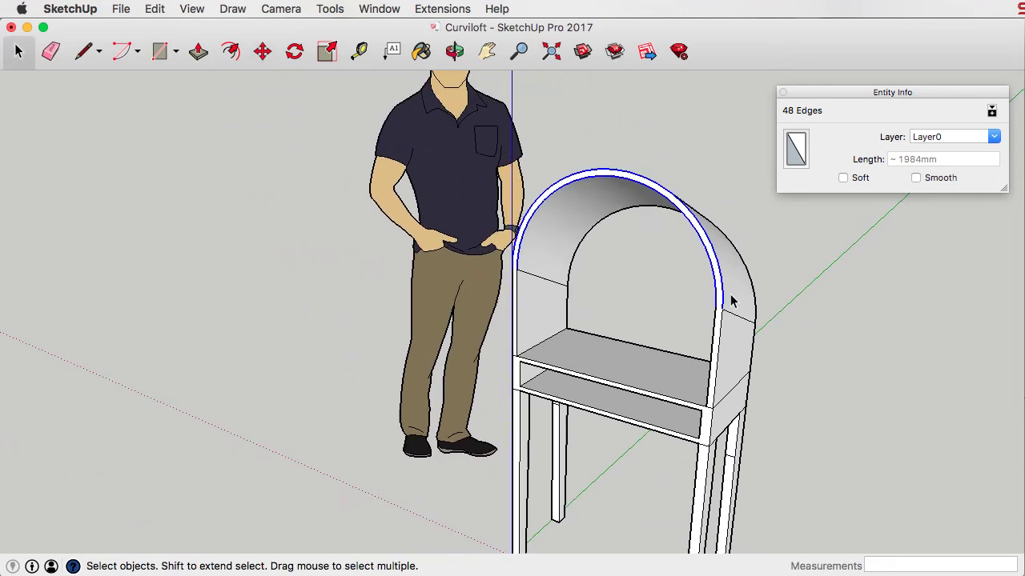
left_click(789, 331)
- Try to erase the line between the arch's curved and straight outer surfaces, and undo it
scroll(736, 315, "up", 3)
middle_click_drag(736, 315, 500, 242)
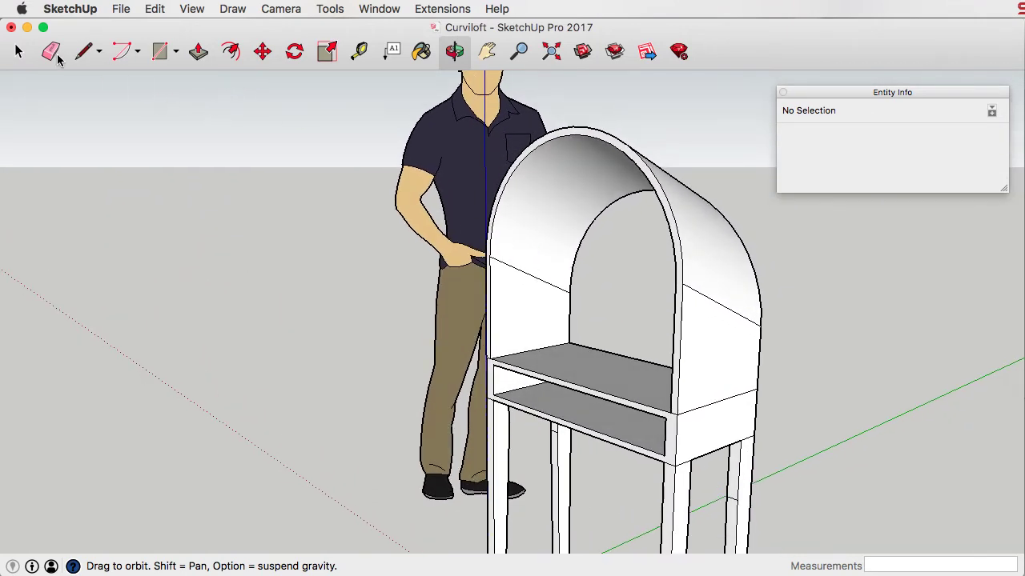
left_click(51, 49)
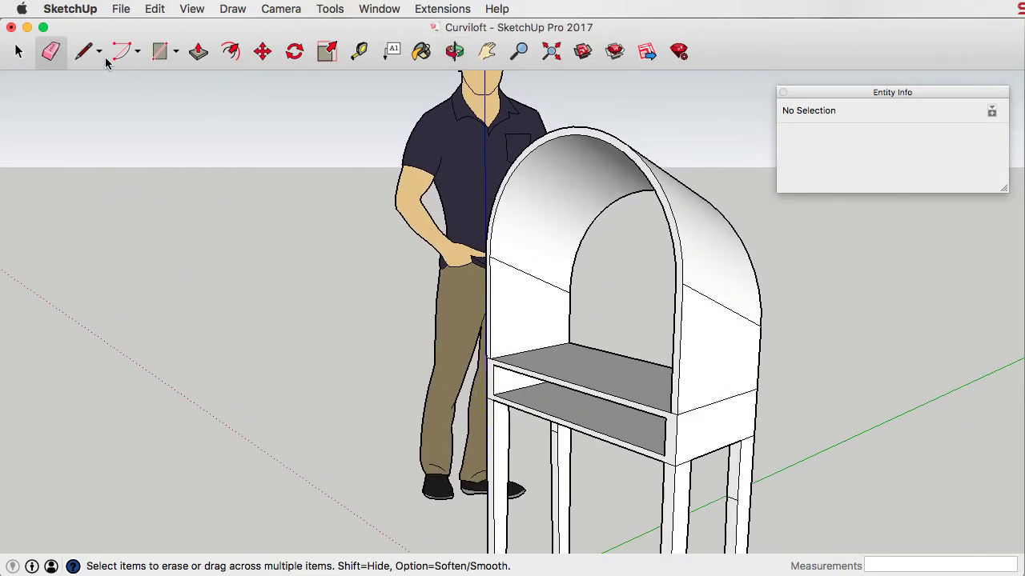
left_click(726, 306)
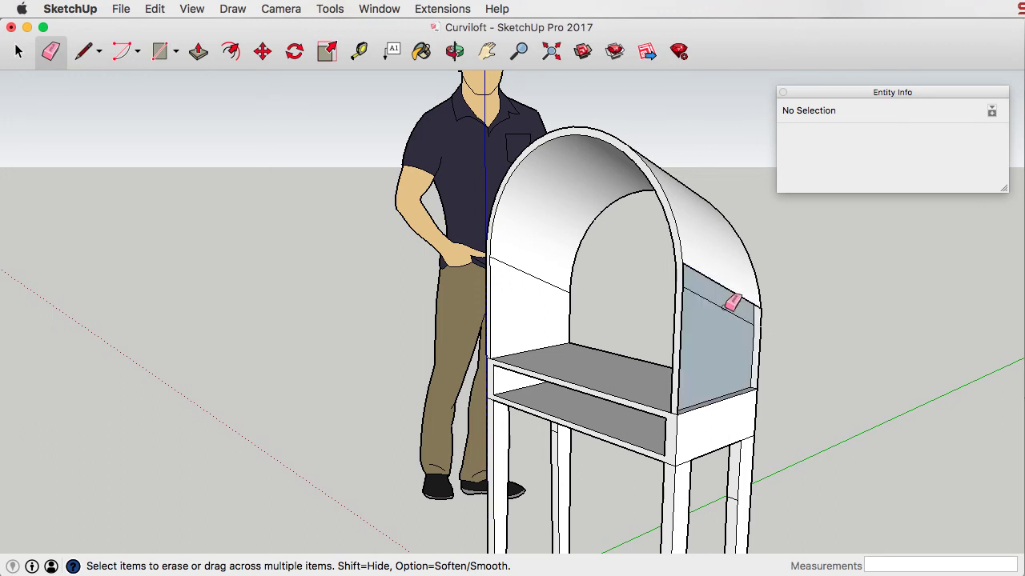
key("super+z")
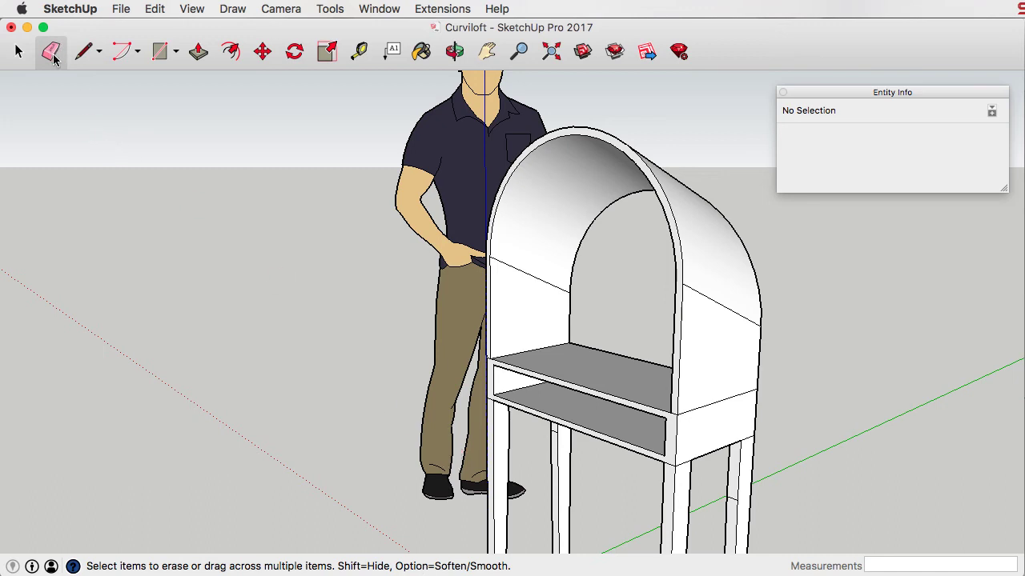
- Soften and smooth the lines between the curved and straight surfaces, inside and outside on both sides of the arch
left_click(729, 309)
left_click(551, 280)
middle_click_drag(554, 277, 601, 257)
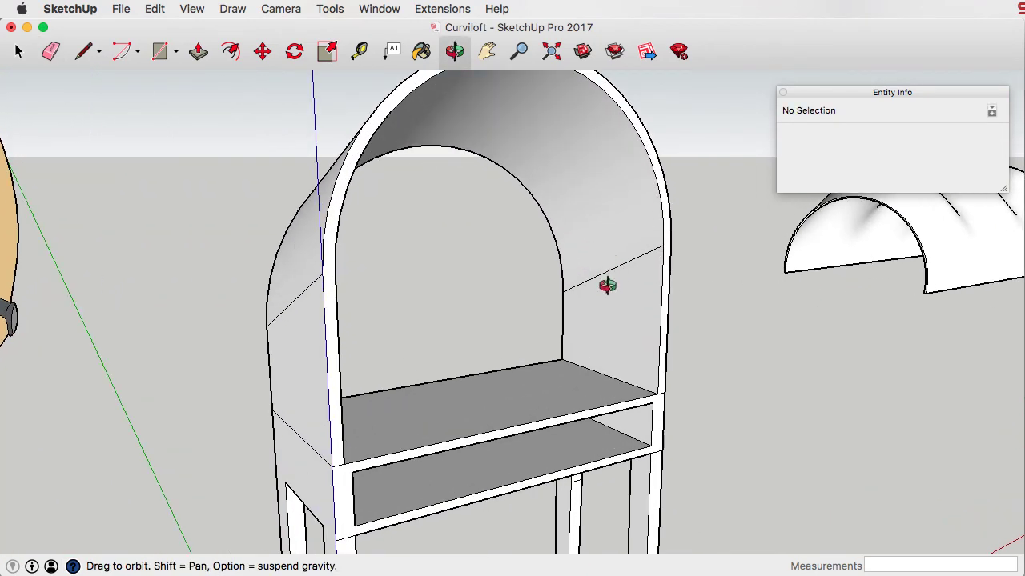
key("e")
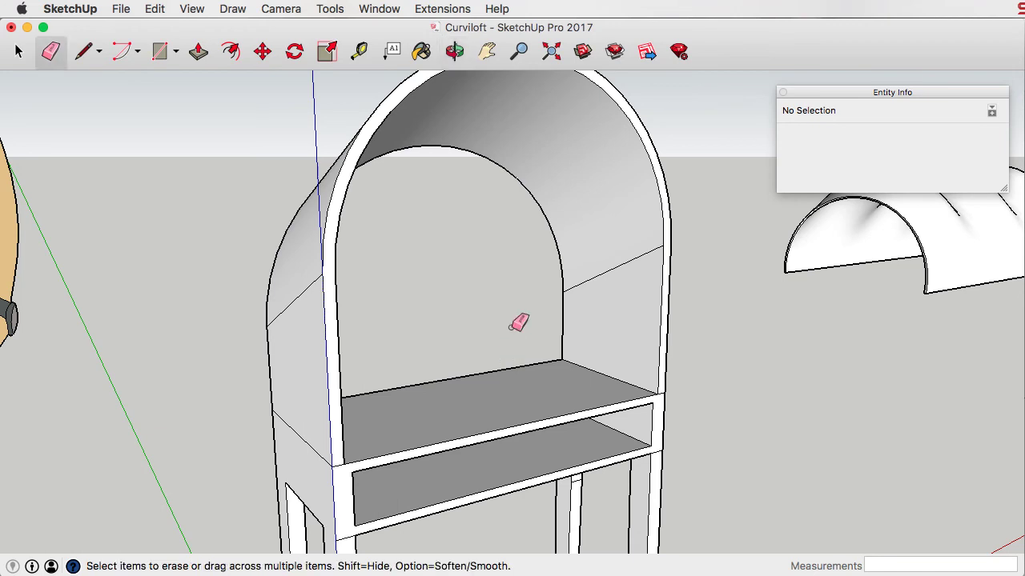
left_click(608, 270)
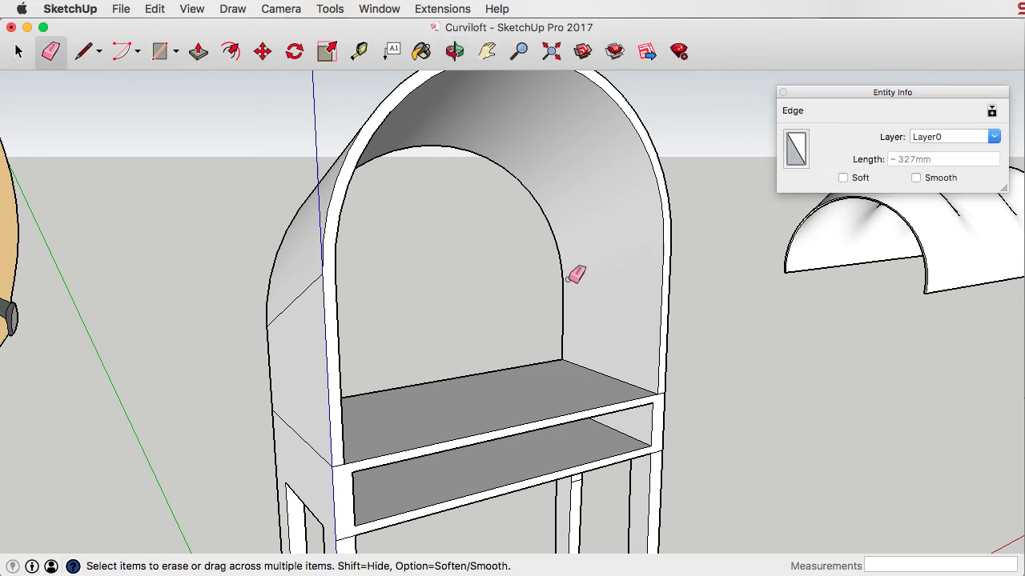
left_click(303, 292)
scroll(304, 308, "down", 3)
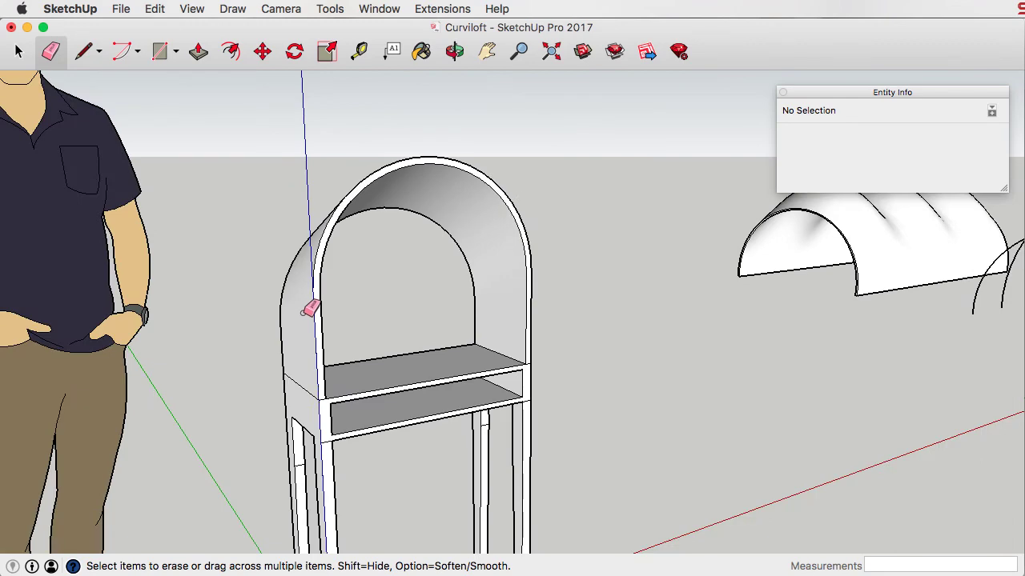
- Select all connected geometry of the station, including desk, legs and arch, and make it a group
key("o")
left_click_drag(495, 304, 386, 327)
scroll(420, 340, "up", 4)
scroll(421, 345, "down", 4)
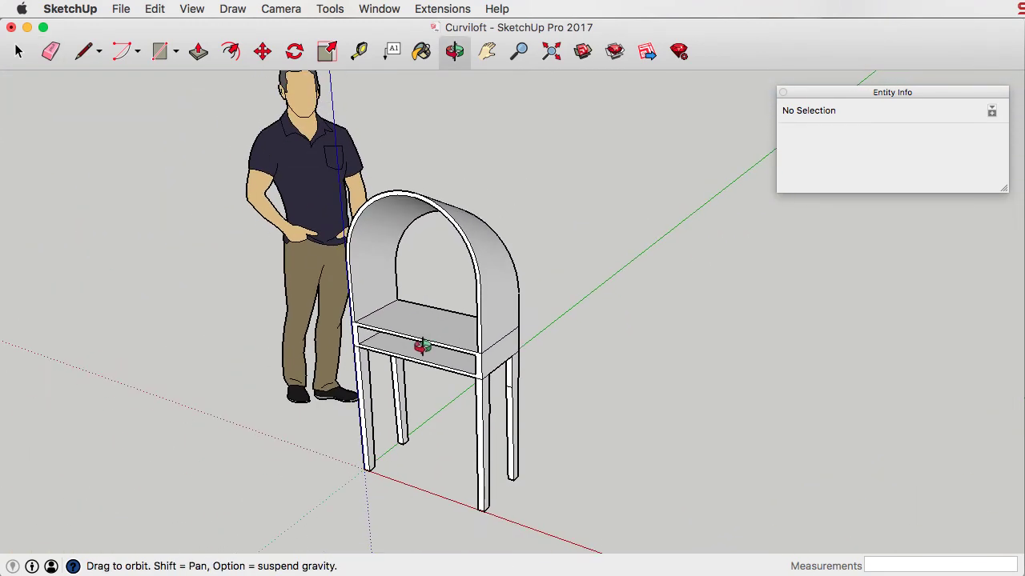
scroll(424, 316, "up", 2)
key("space")
triple_click(430, 342)
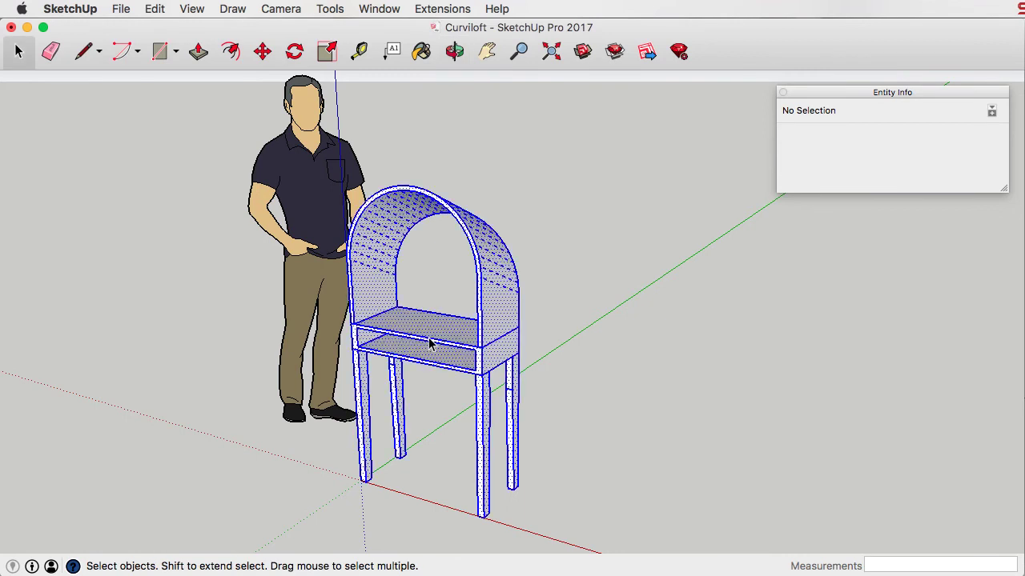
right_click(429, 336)
left_click(483, 461)
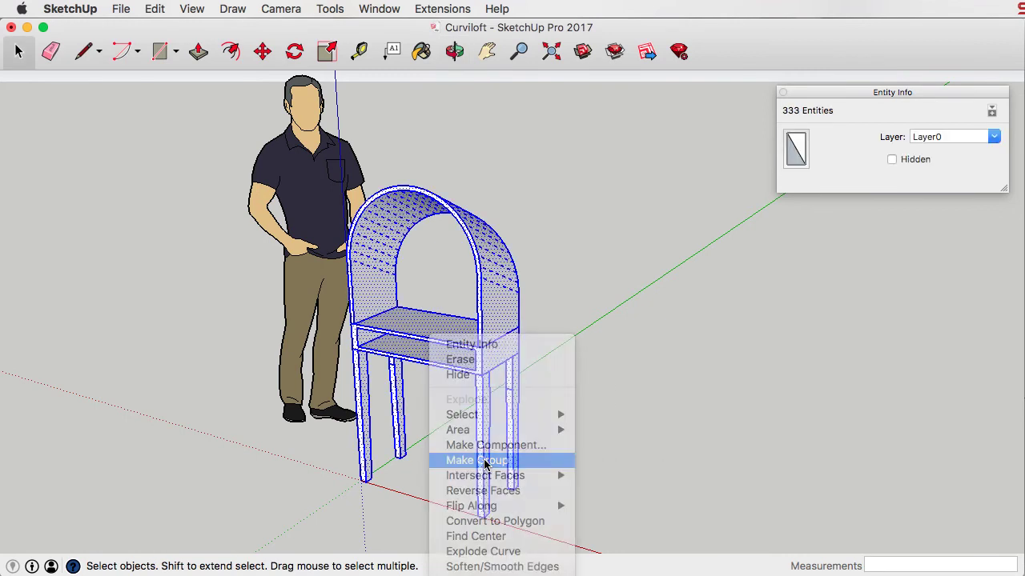
- Copy the station group behind the original and flip the copy front to back
key("m")
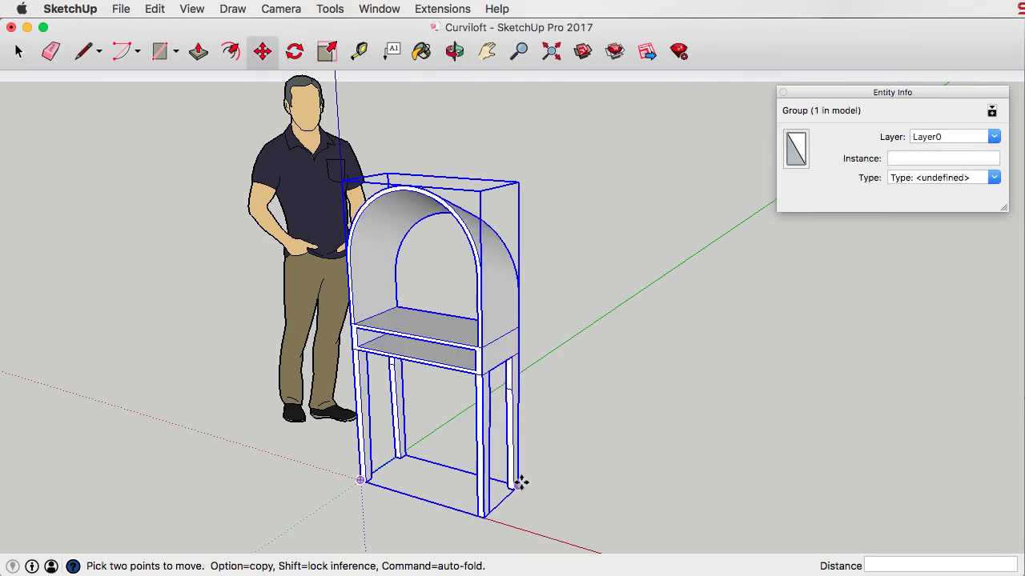
left_click(483, 517)
key("alt")
left_click(549, 455)
key("space")
right_click(552, 393)
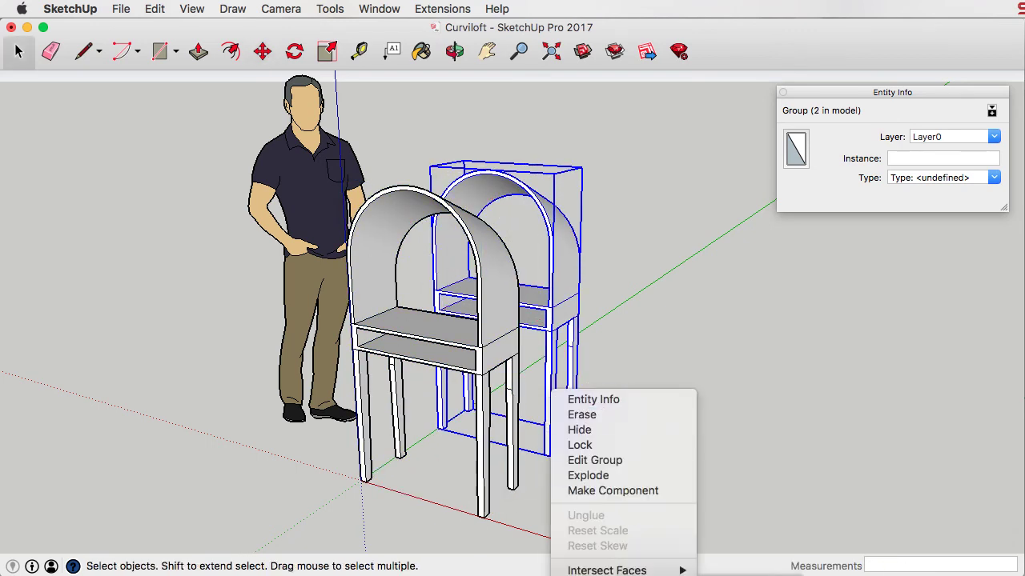
left_click(668, 443)
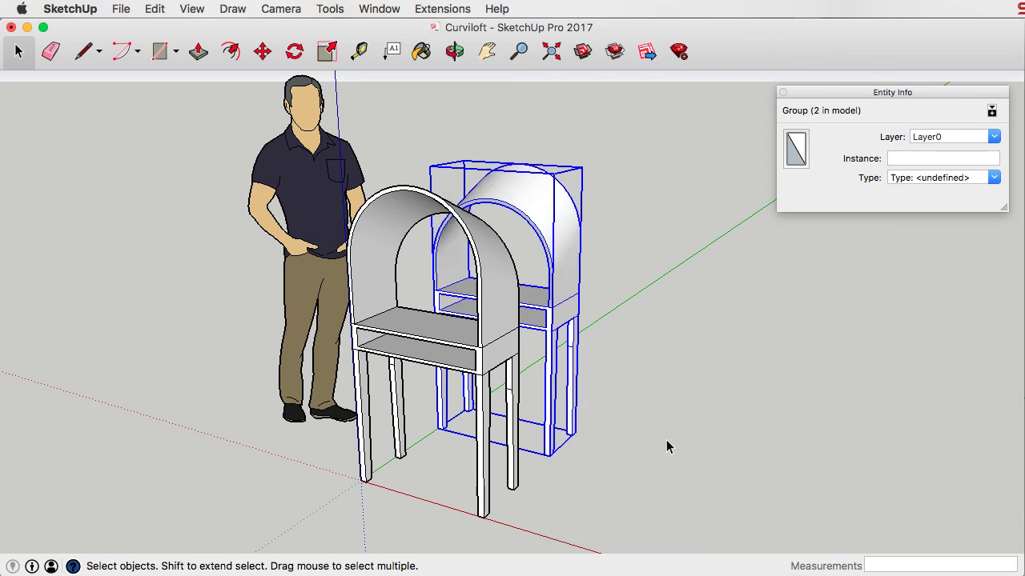
- Move the flipped copy by its leg corner against the original's rear leg so the stations stand back to back
key("m")
scroll(553, 460, "up", 1)
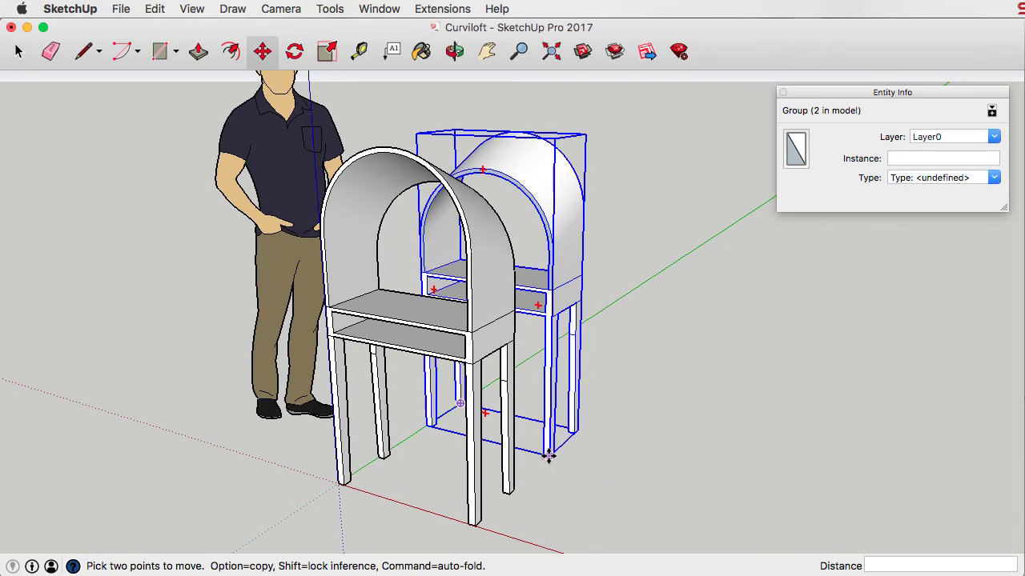
left_click(548, 457)
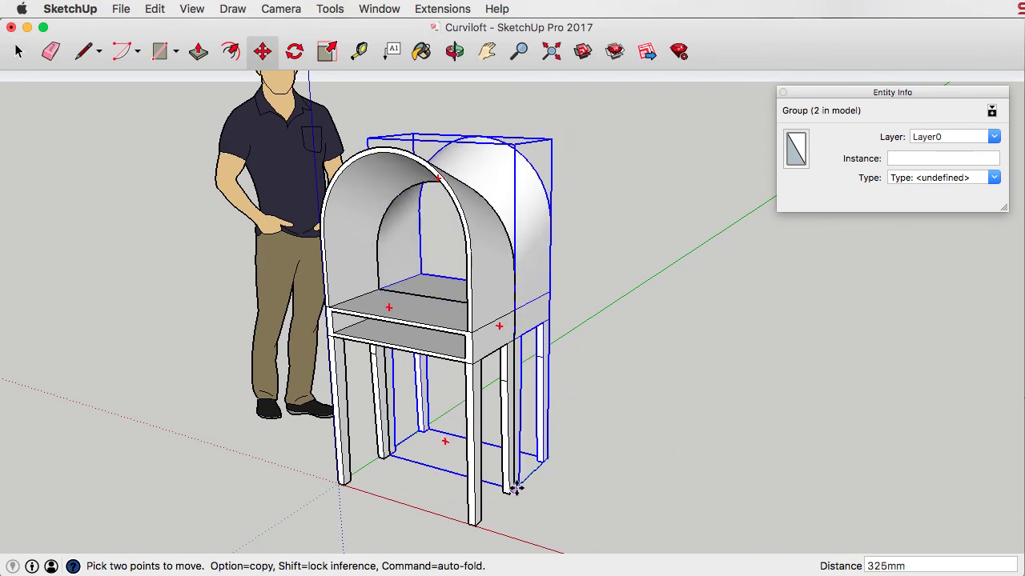
scroll(516, 489, "up", 6)
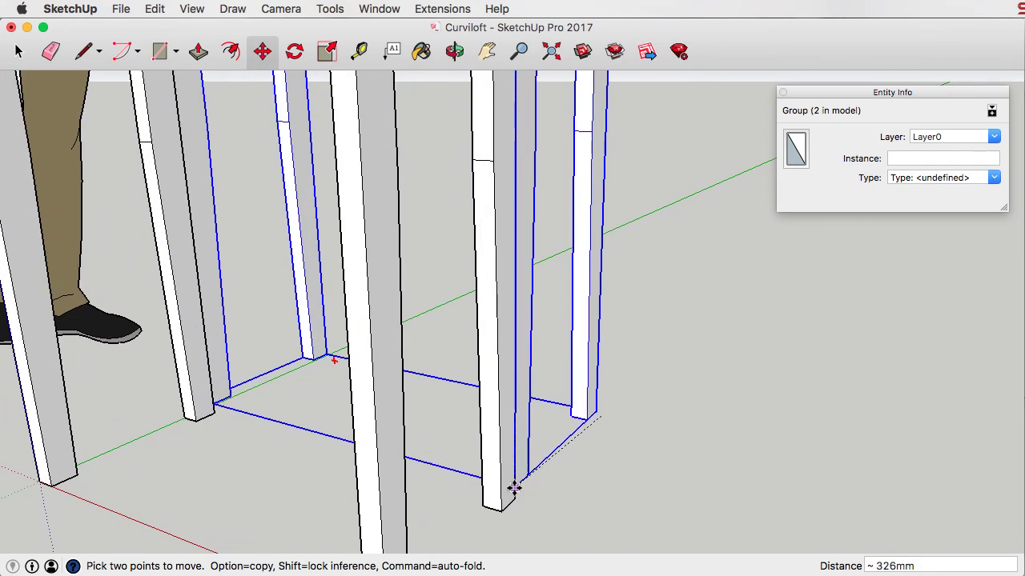
left_click(515, 494)
key("space")
left_click(597, 427)
- Orbit around the paired stations and compare them with the salon photo IMG_9876.JPG in Preview
scroll(560, 424, "down", 10)
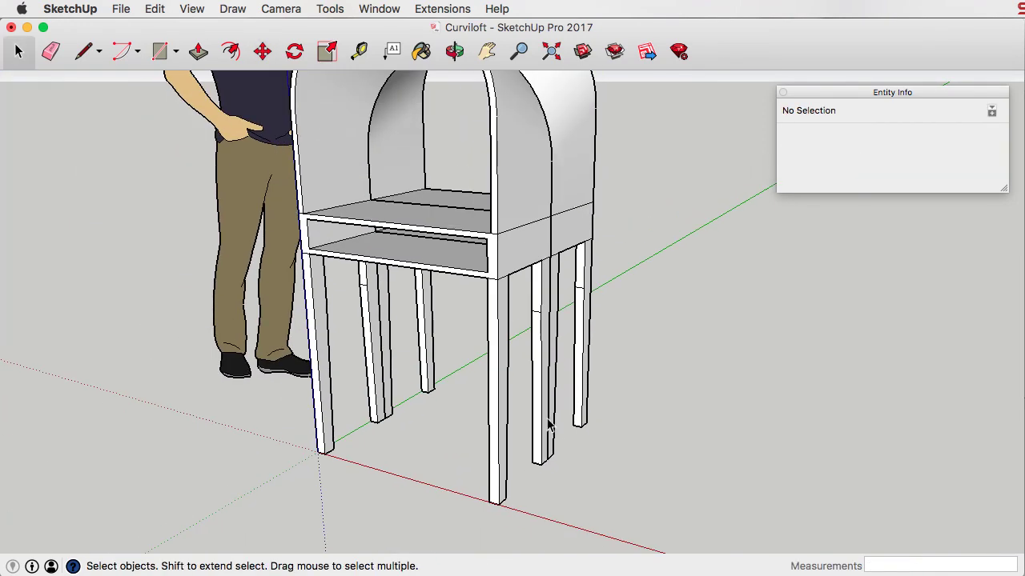
scroll(519, 210, "up", 2)
middle_click_drag(519, 210, 379, 204)
scroll(488, 247, "up", 4)
scroll(487, 245, "down", 2)
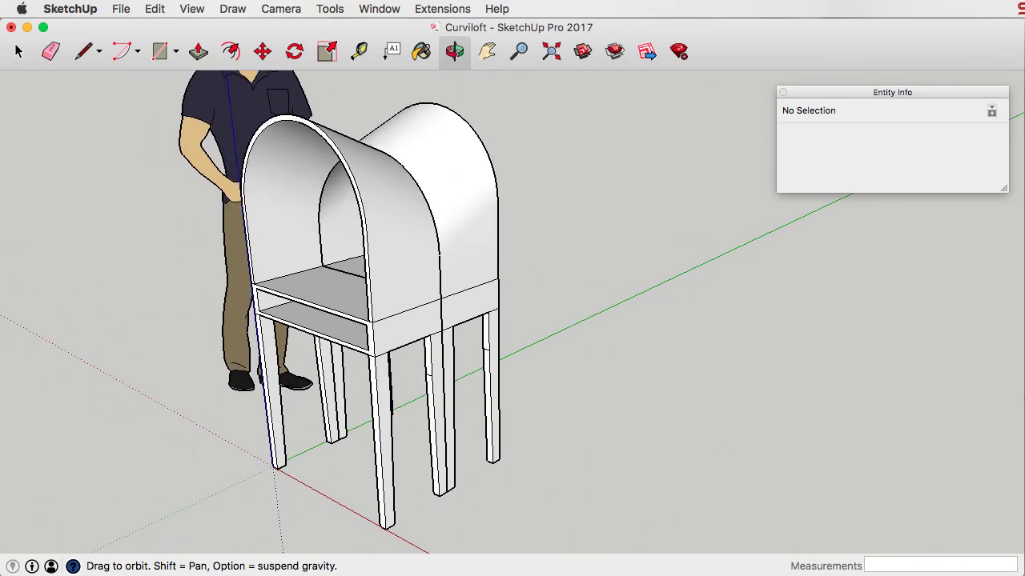
key("super+Tab")
left_click_drag(891, 28, 862, 29)
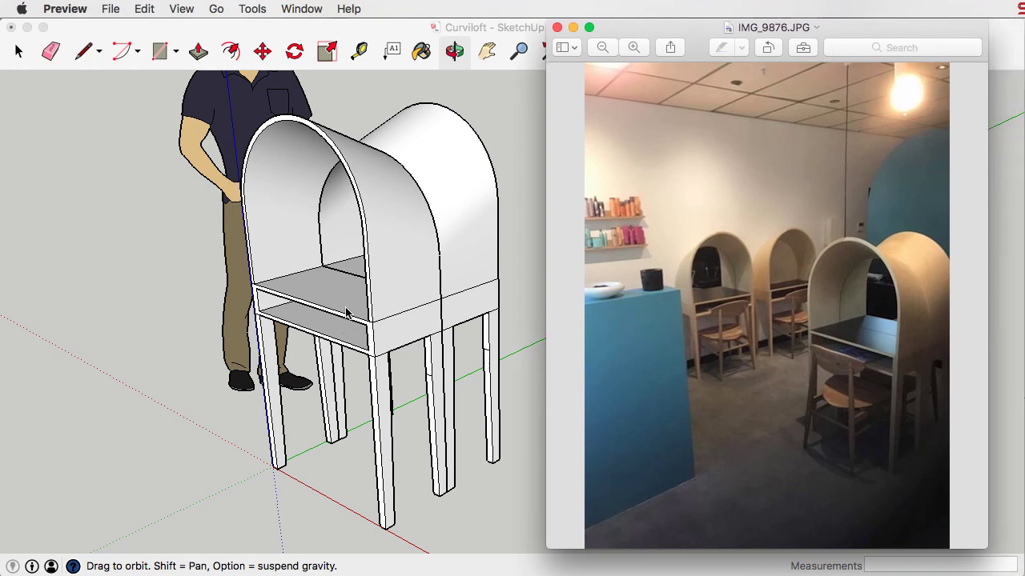
left_click(372, 356)
- Inside the front station's group, erase the seam edges where the legs meet the desk's outer side panel
scroll(372, 357, "up", 4)
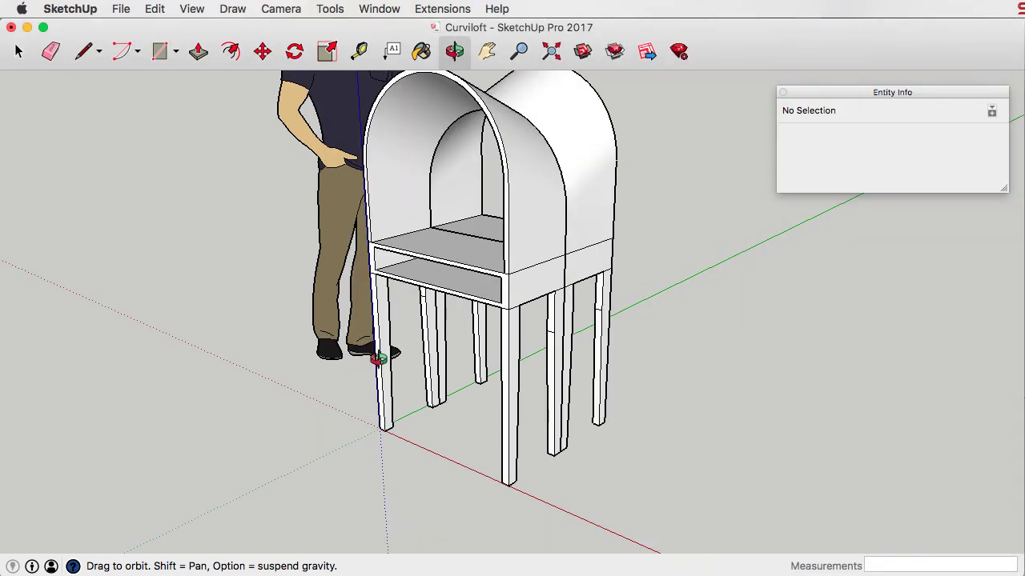
key("space")
scroll(558, 302, "up", 4)
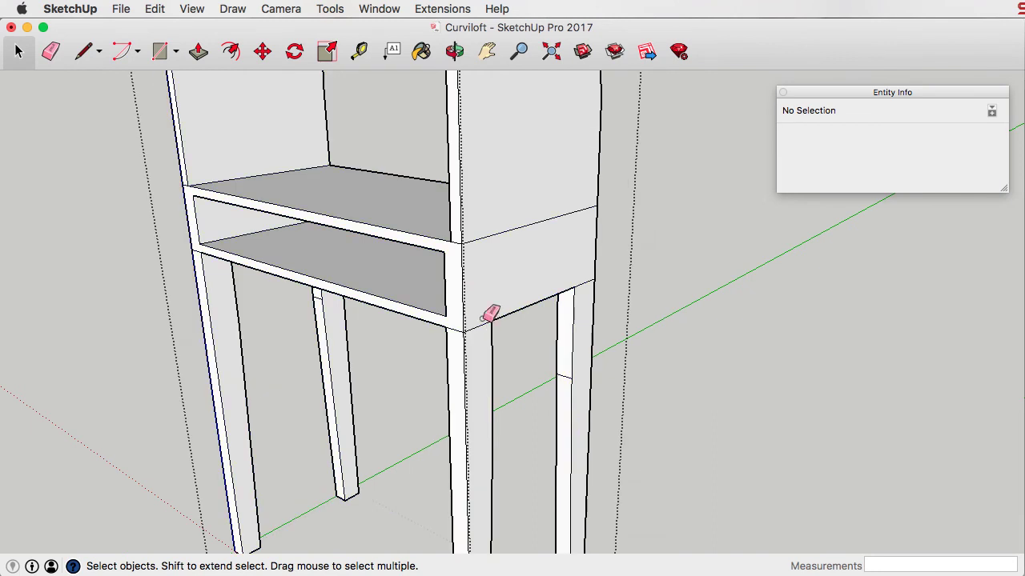
key("e")
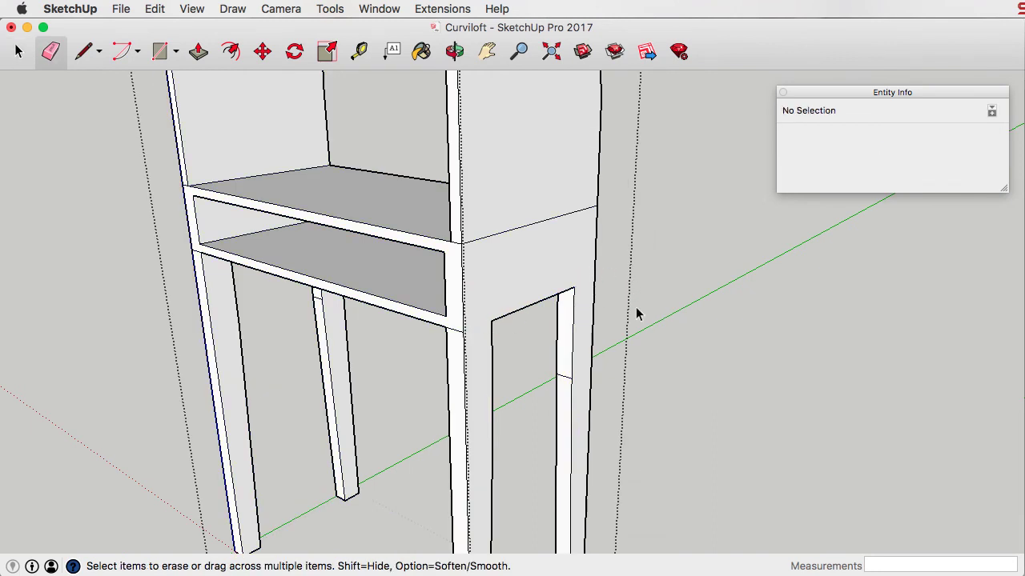
key("space")
left_click(684, 374)
- Inside the rear station's group, erase the seam edges between legs and desk side, and reverse the arch's edge face
double_click(617, 260)
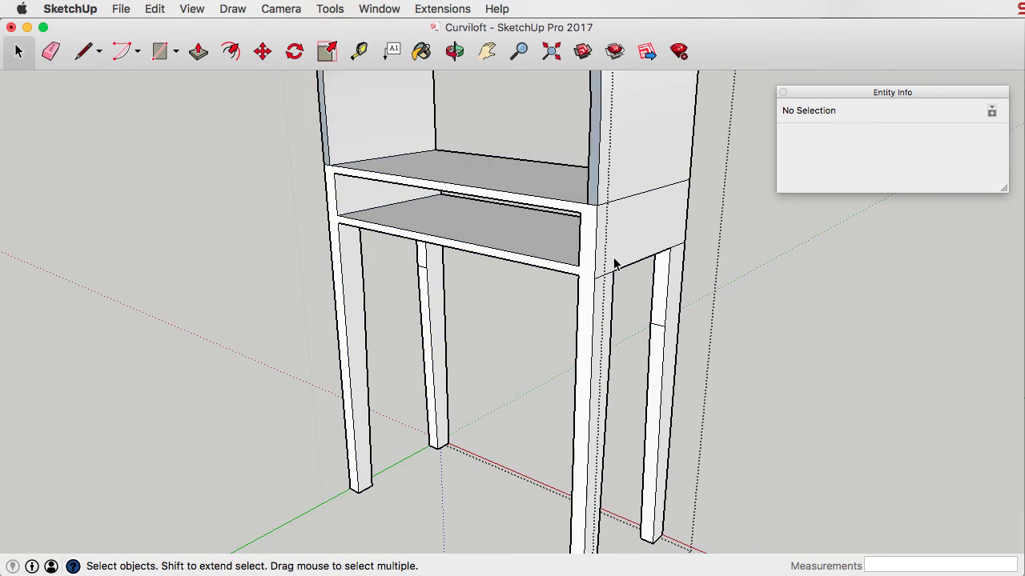
key("e")
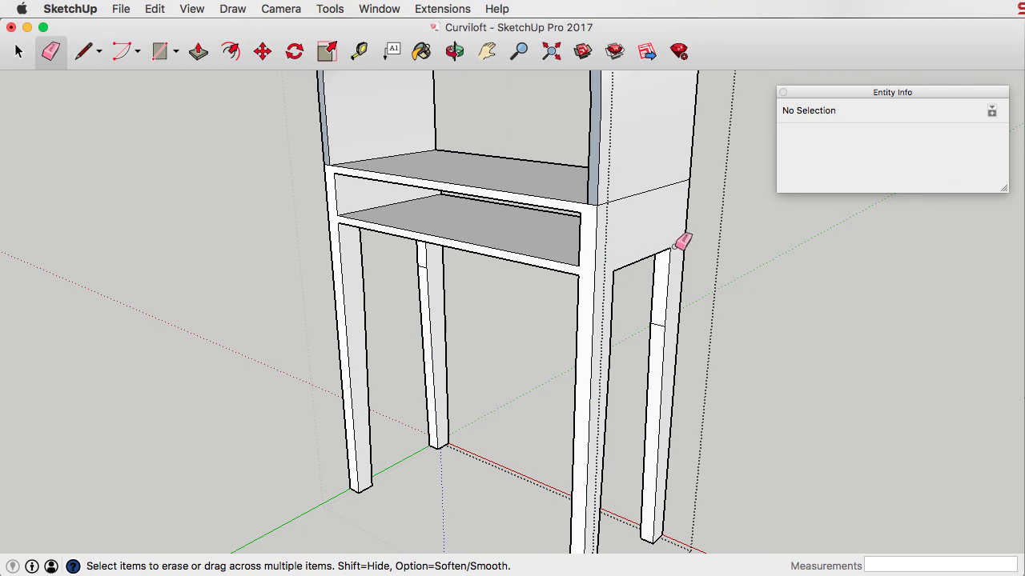
key("space")
left_click(593, 183)
right_click(592, 178)
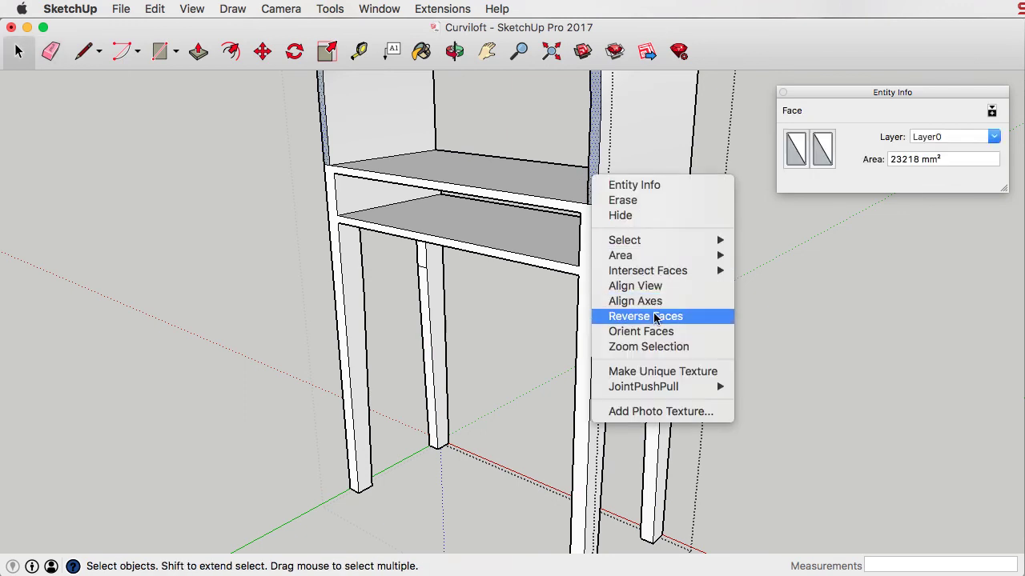
left_click(654, 317)
left_click(790, 331)
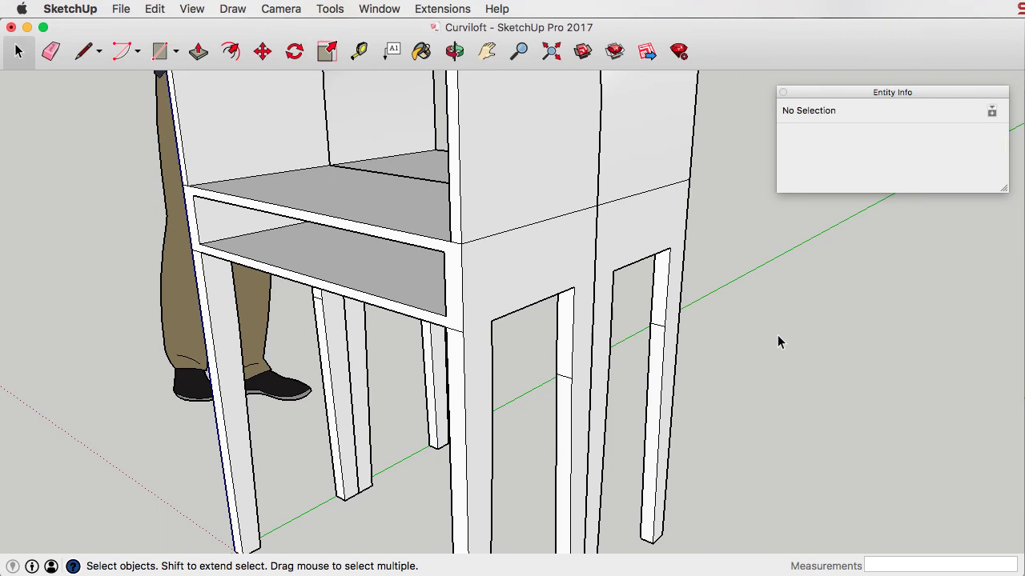
- Bring up the salon photo IMG_9876.JPG in Preview and compare the cleaned-up pair of stations with it
scroll(624, 280, "down", 5)
scroll(616, 126, "up", 3)
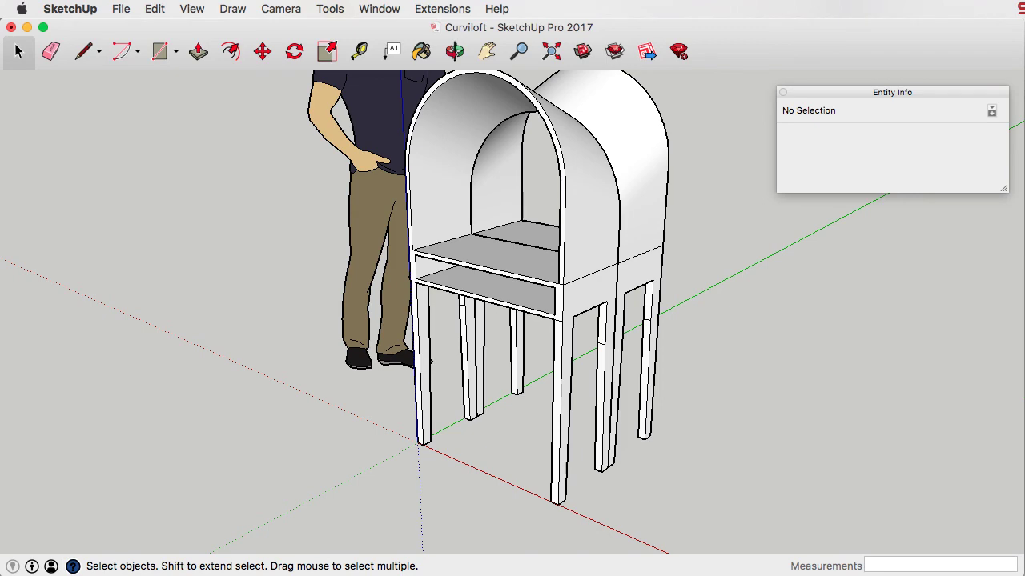
key("super+Tab")
scroll(453, 252, "down", 3)
middle_click_drag(453, 253, 465, 236)
scroll(471, 228, "up", 3)
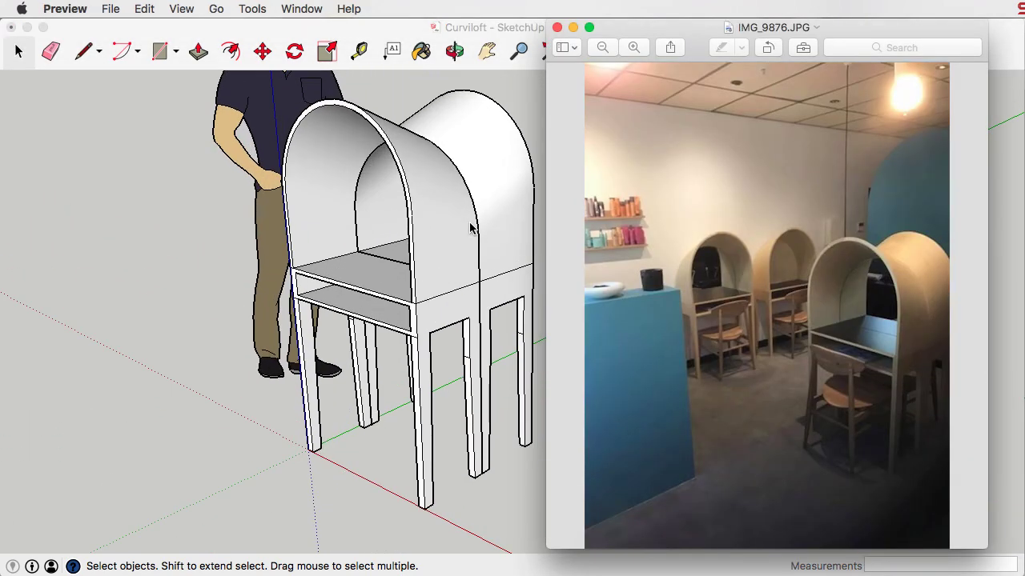